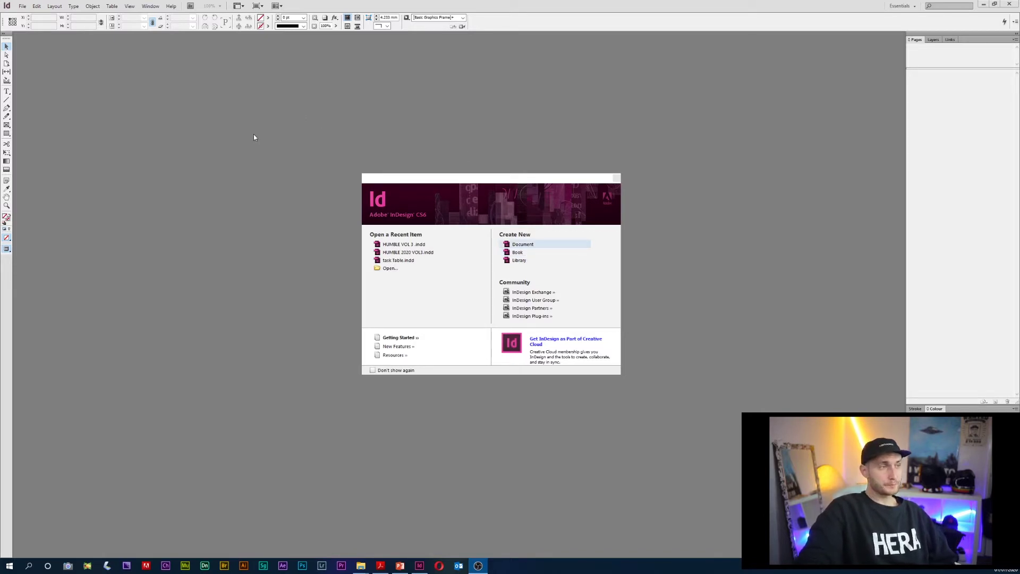
- Create a new one-page A4 portrait print document with facing pages and 5 mm margins on all sides
{"action": "left_click", "coordinate": [22, 6]}
{"action": "mouse_move", "coordinate": [35, 16]}
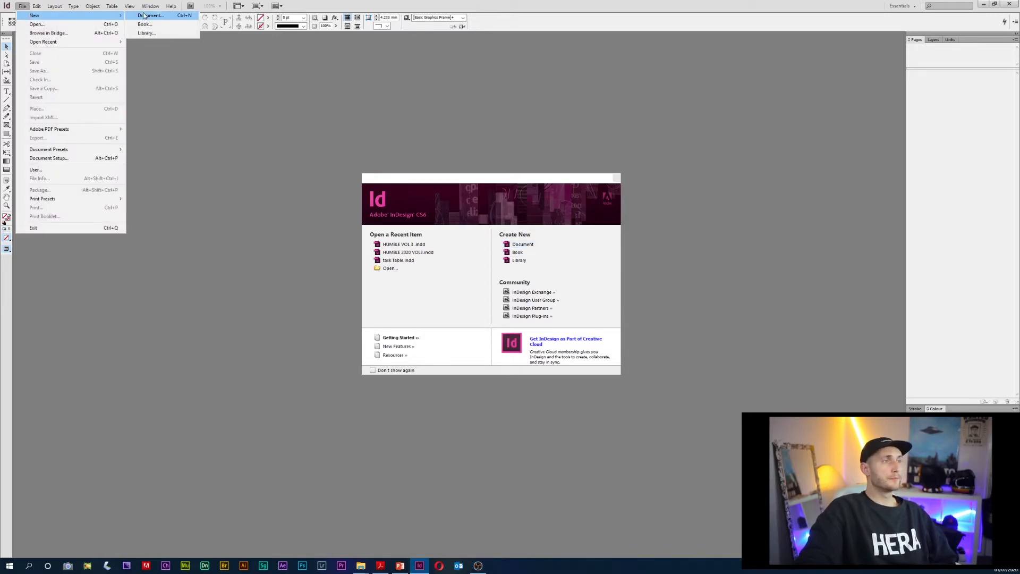
{"action": "left_click", "coordinate": [523, 246]}
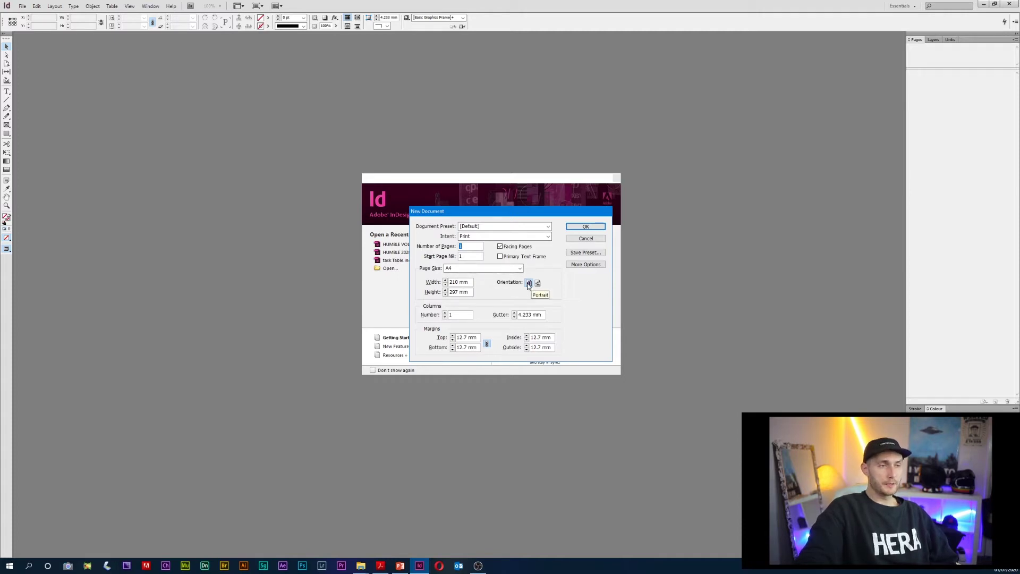
{"action": "left_click", "coordinate": [452, 341]}
{"action": "left_click", "coordinate": [453, 343]}
{"action": "left_click", "coordinate": [452, 343]}
{"action": "left_click", "coordinate": [453, 342]}
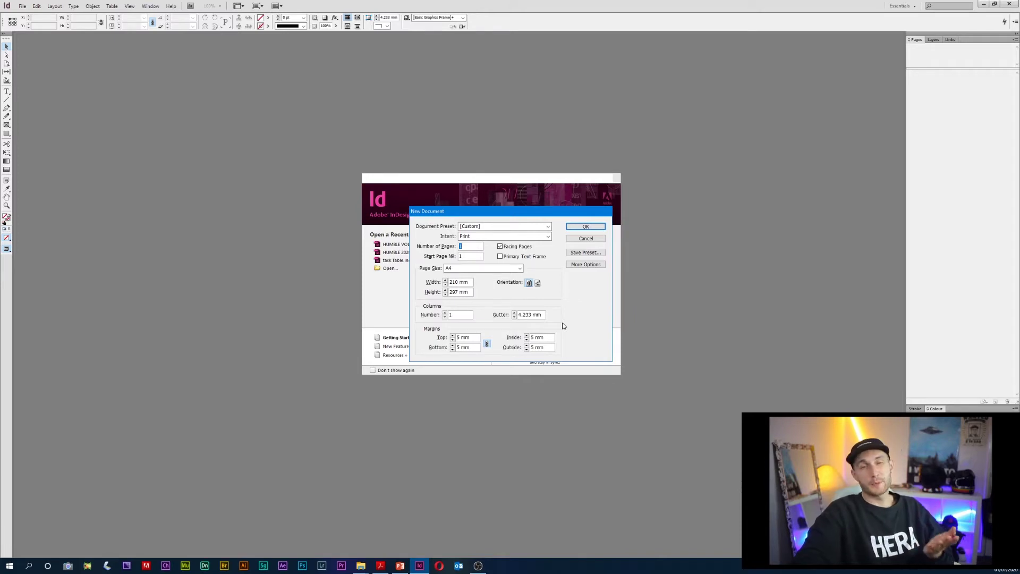
{"action": "left_click", "coordinate": [586, 227]}
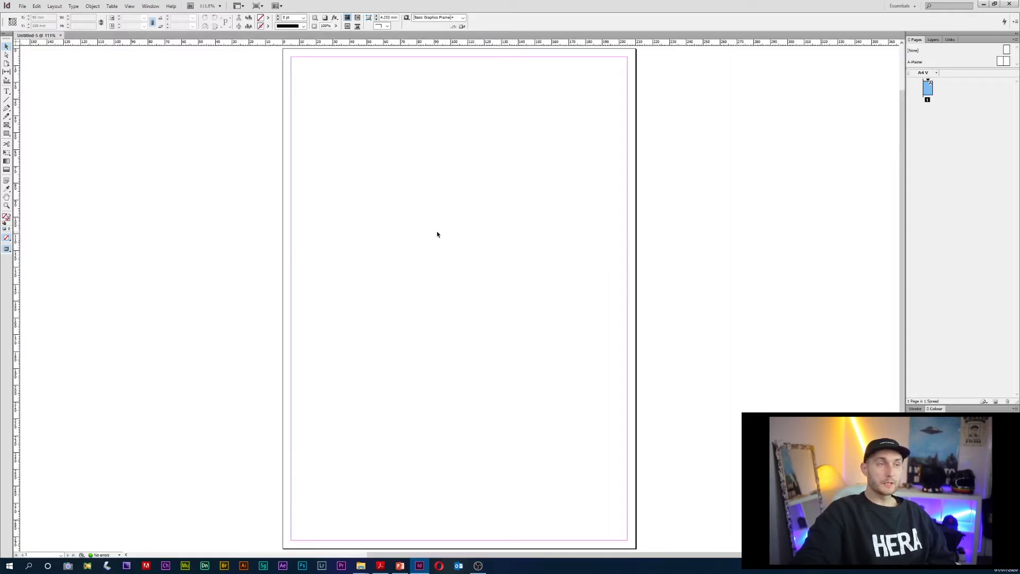
- Collapse the docked panels to icons and expand them again
{"action": "scroll", "coordinate": [428, 234], "scroll_direction": "down", "scroll_amount": 1}
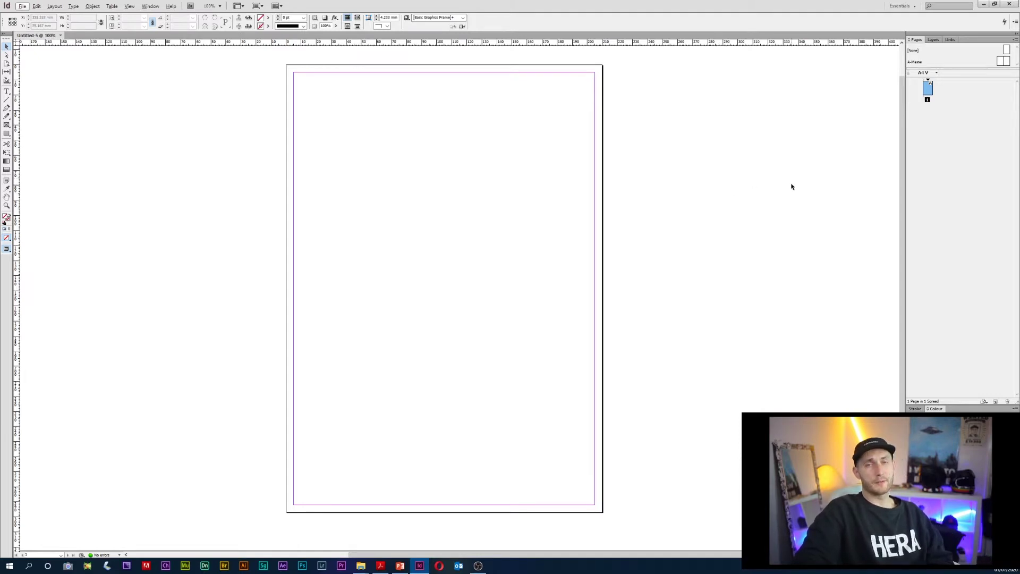
{"action": "left_click", "coordinate": [1015, 35]}
{"action": "key", "text": "ctrl+0"}
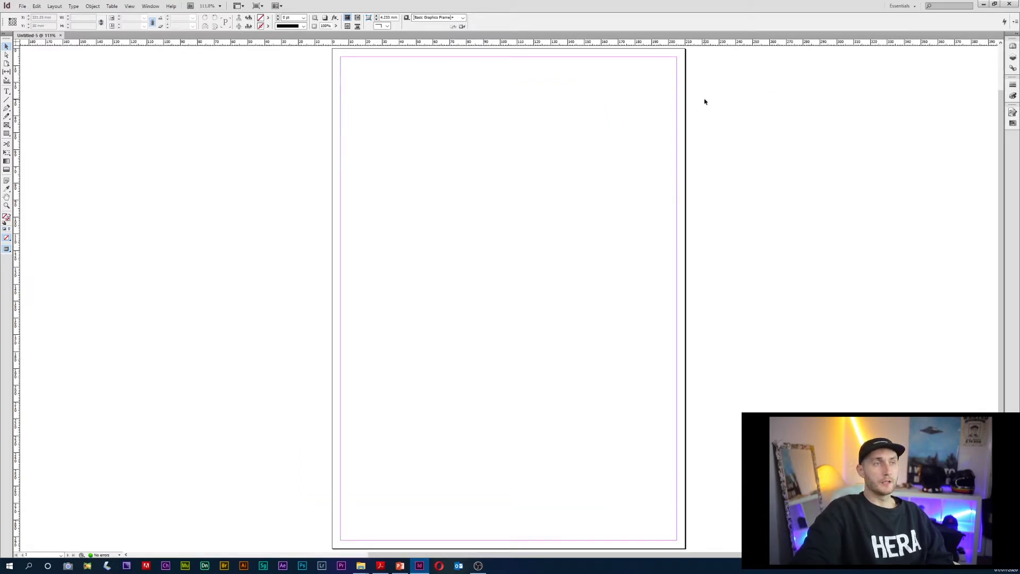
{"action": "left_click", "coordinate": [1017, 32]}
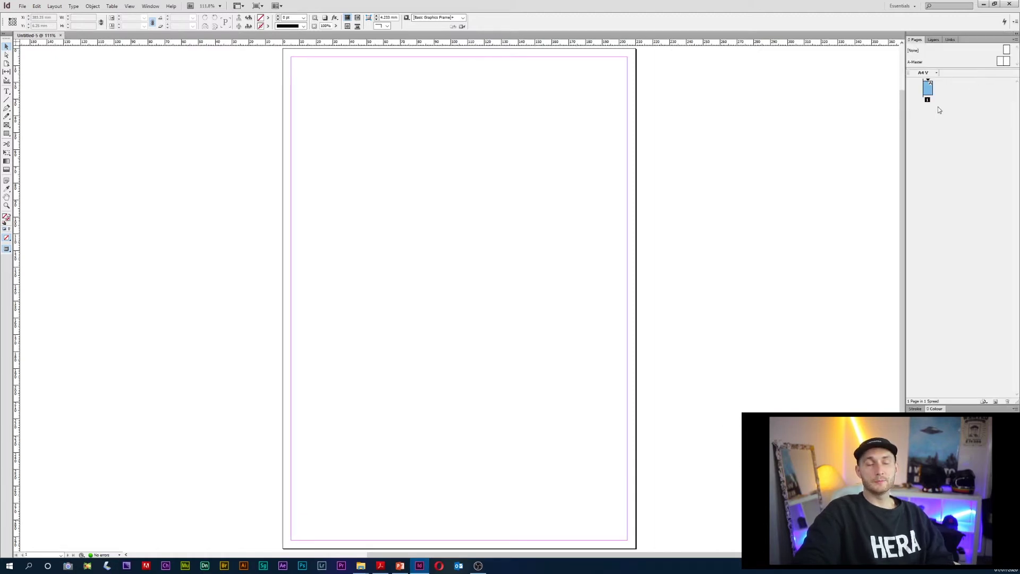
- Insert 5 pages after page 1 using the A-Master
{"action": "right_click", "coordinate": [926, 116]}
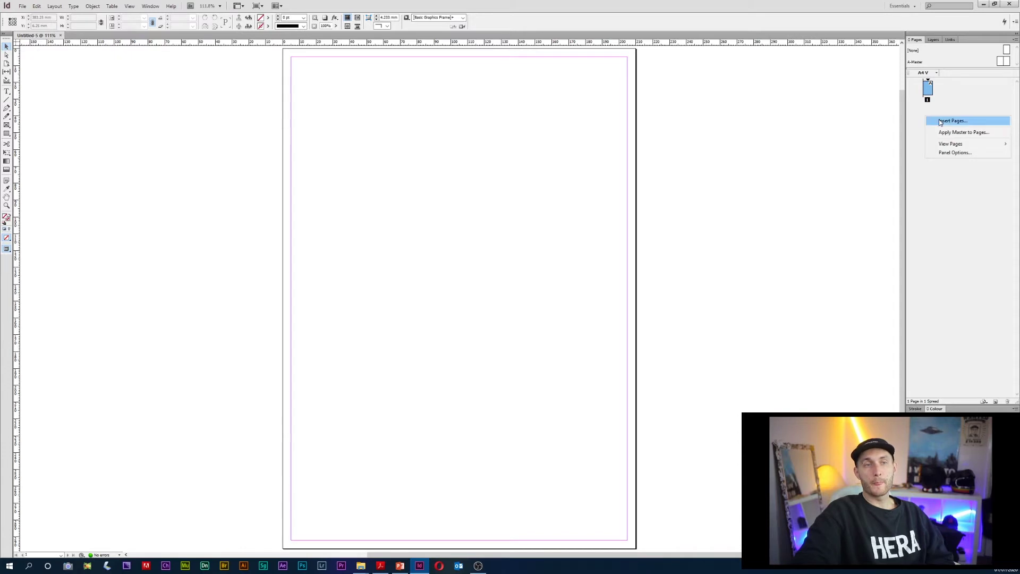
{"action": "left_click", "coordinate": [939, 120]}
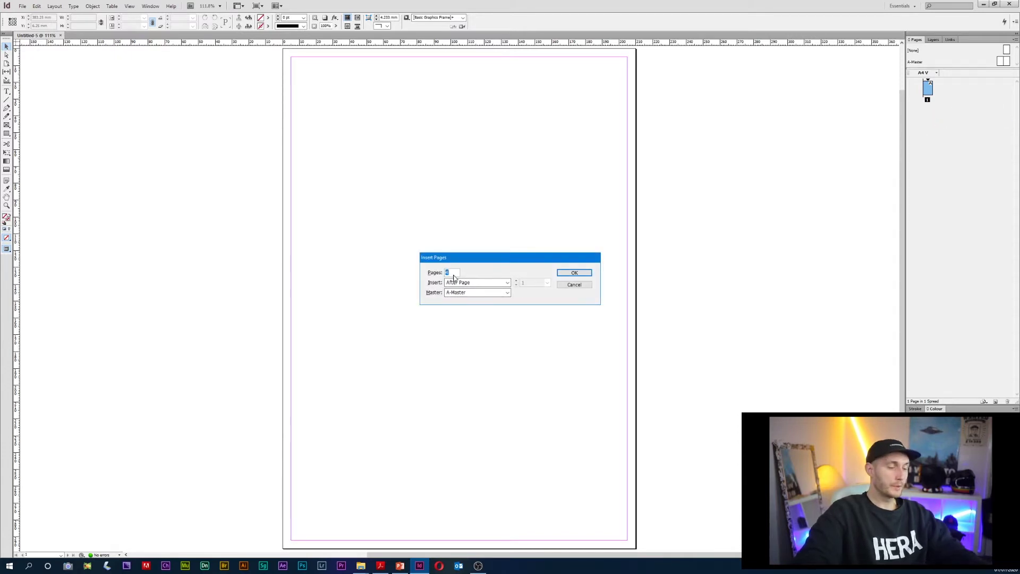
{"action": "key", "text": "BackSpace"}
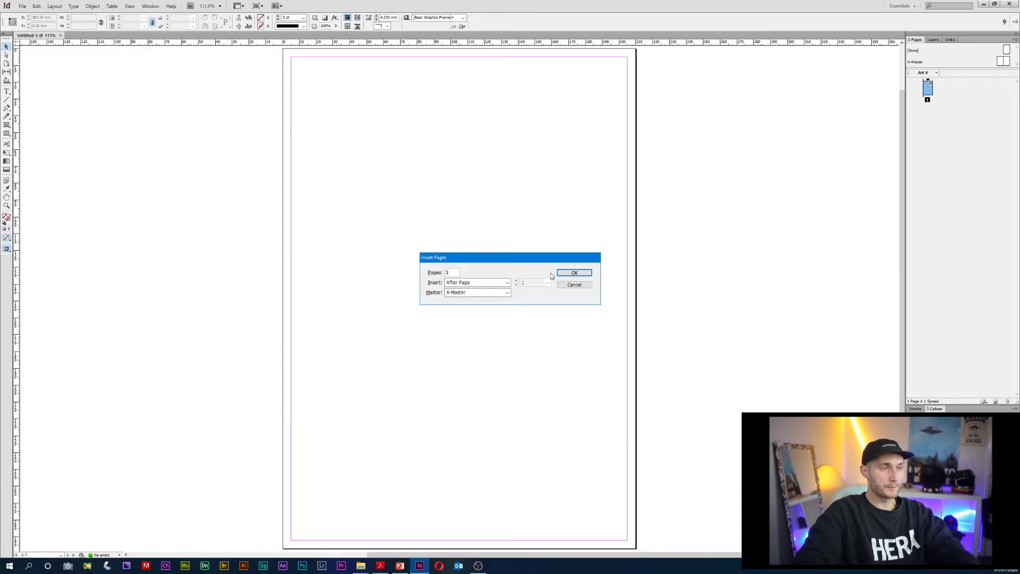
{"action": "type", "text": "5"}
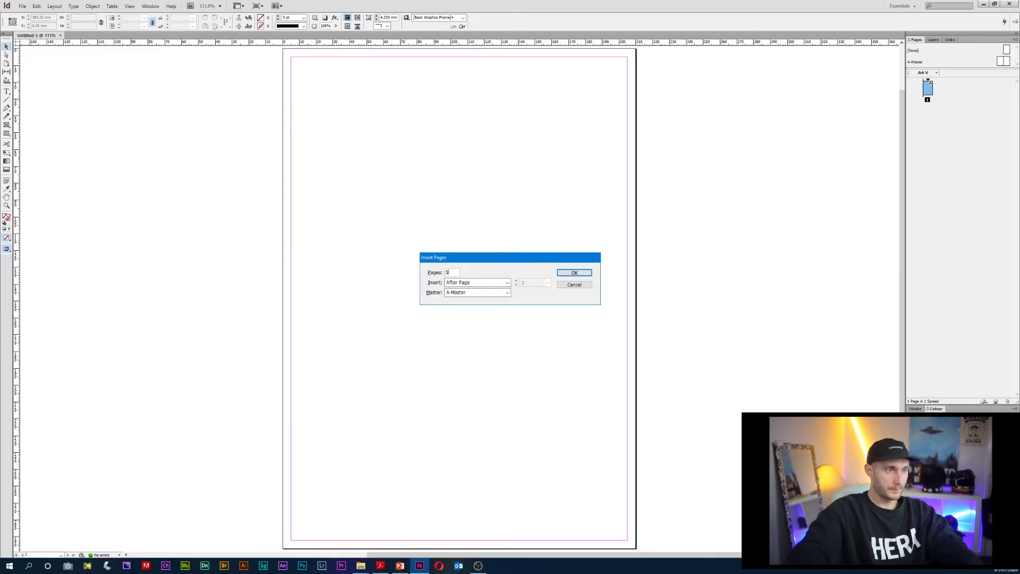
{"action": "left_click", "coordinate": [586, 274]}
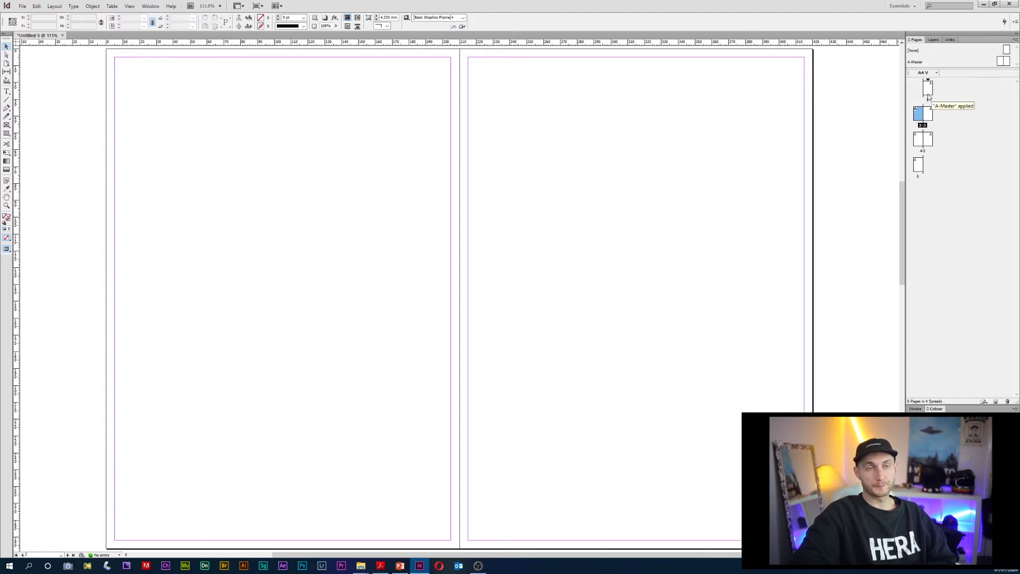
{"action": "left_click", "coordinate": [928, 114]}
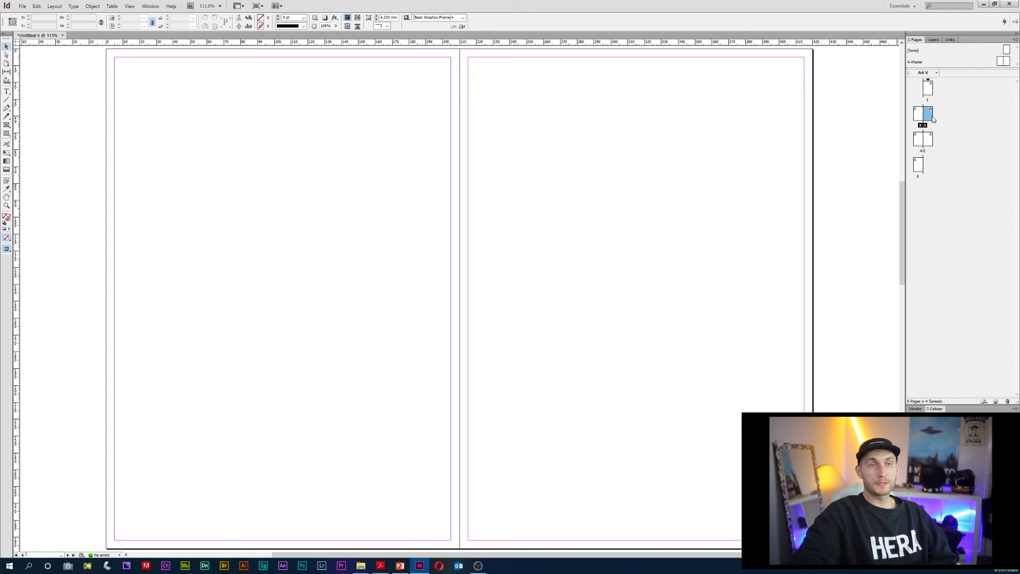
{"action": "left_click", "coordinate": [921, 118]}
{"action": "left_click", "coordinate": [929, 113]}
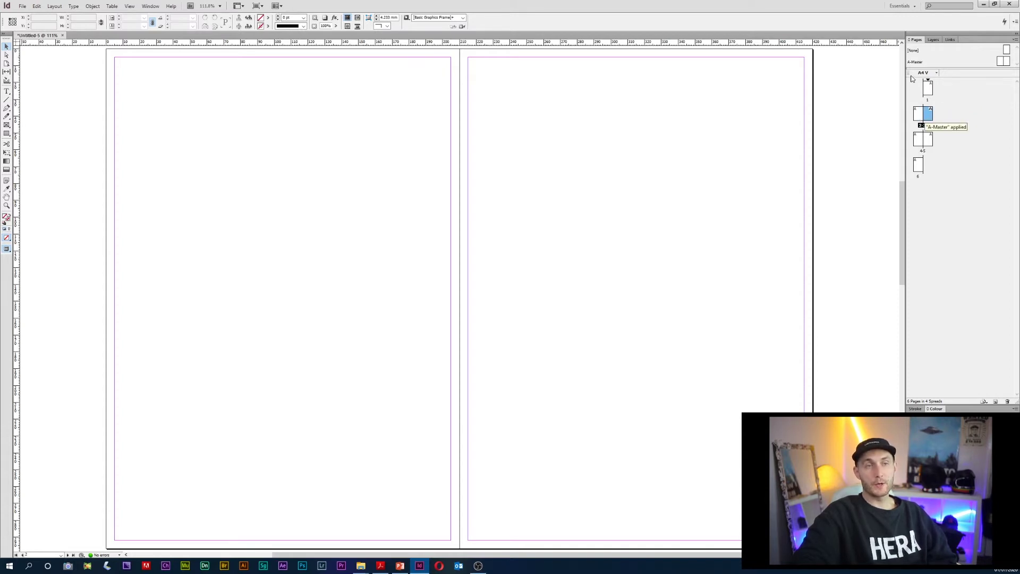
{"action": "left_click", "coordinate": [921, 120]}
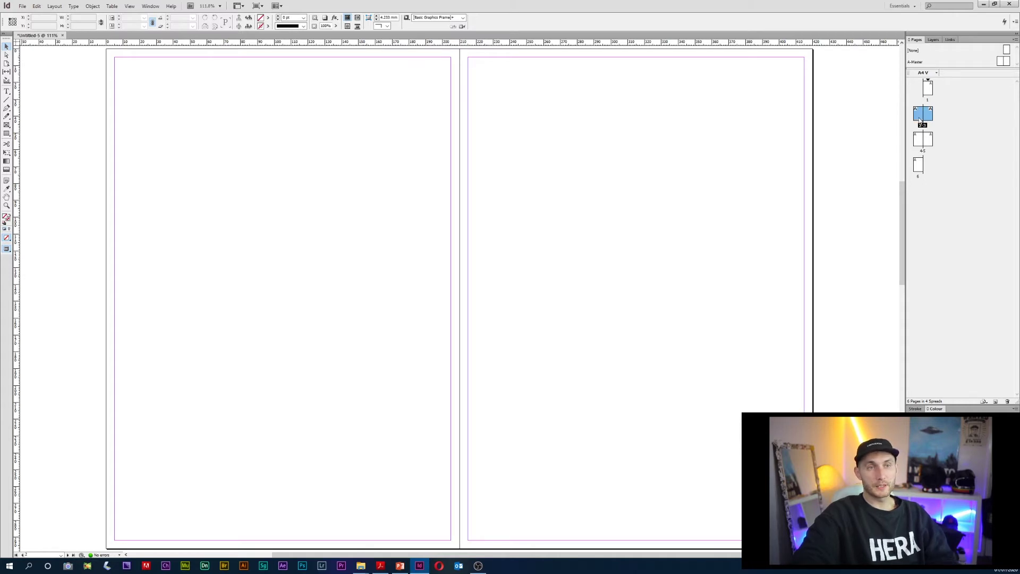
{"action": "right_click", "coordinate": [920, 120]}
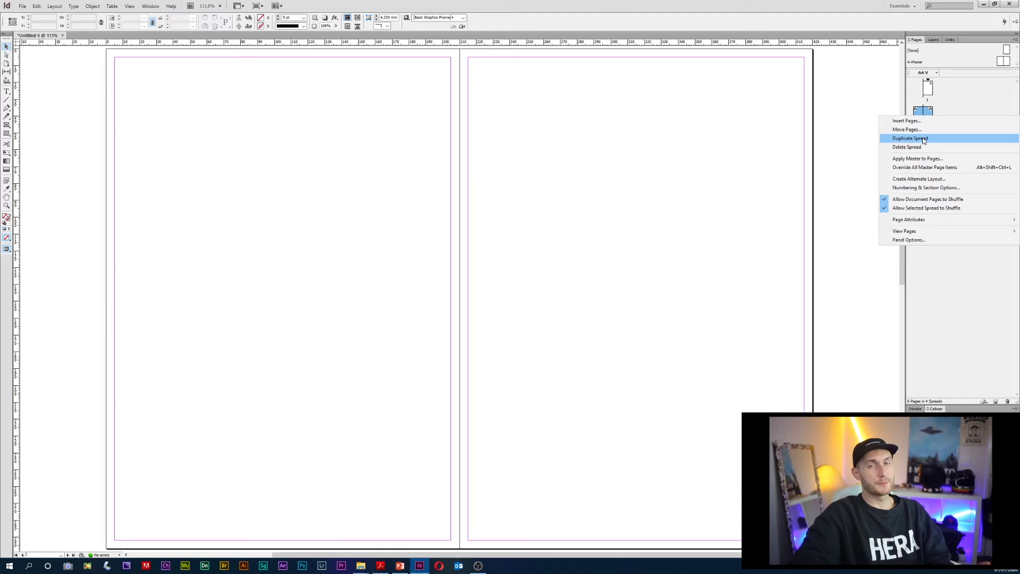
{"action": "left_click", "coordinate": [971, 315]}
{"action": "left_click", "coordinate": [970, 306]}
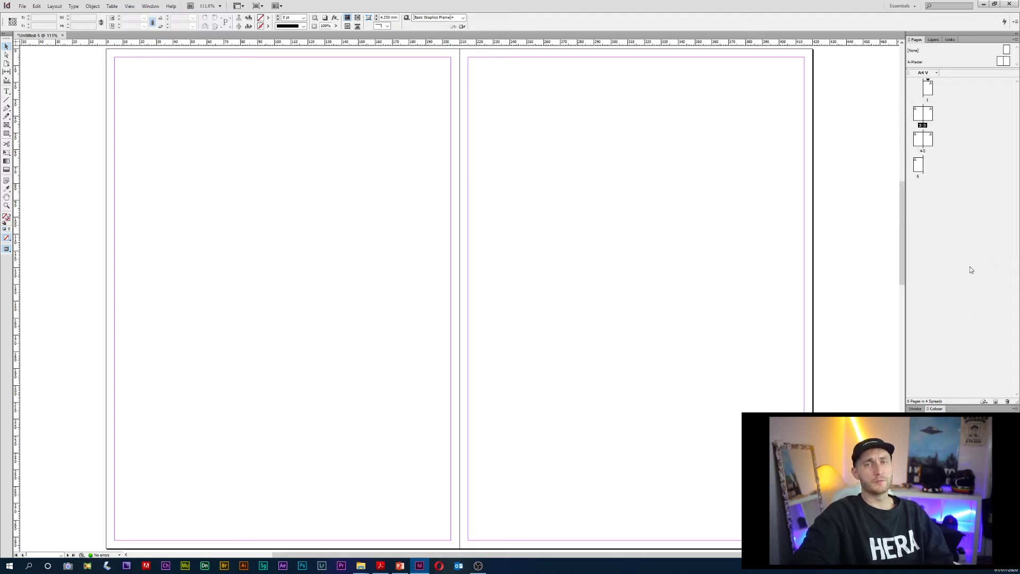
- Go to page 1 and bring the whole page into view
{"action": "double_click", "coordinate": [928, 87]}
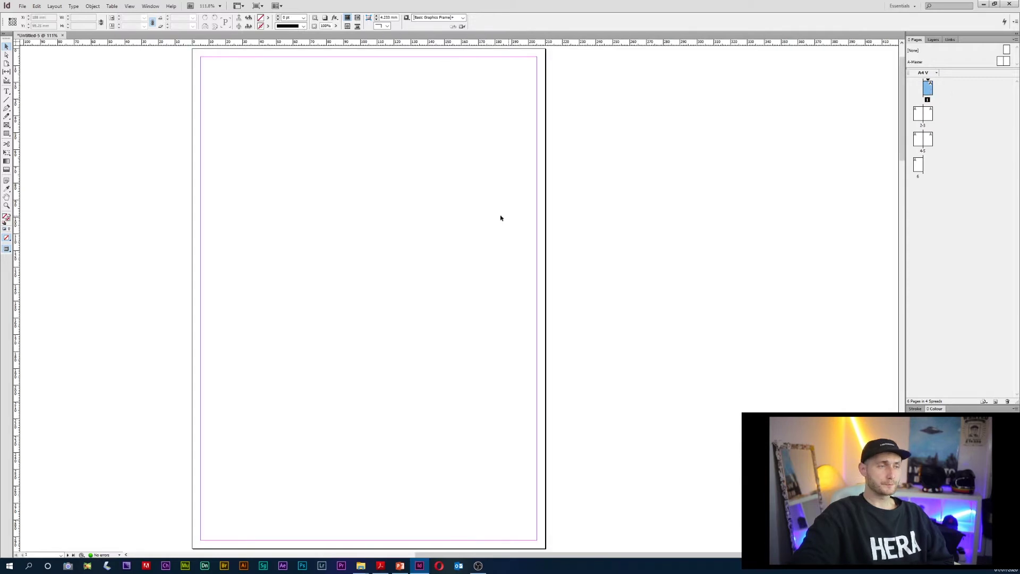
{"action": "left_click_drag", "start_coordinate": [501, 558], "coordinate": [403, 542]}
{"action": "scroll", "coordinate": [431, 442], "scroll_direction": "down", "scroll_amount": 1, "text": "alt"}
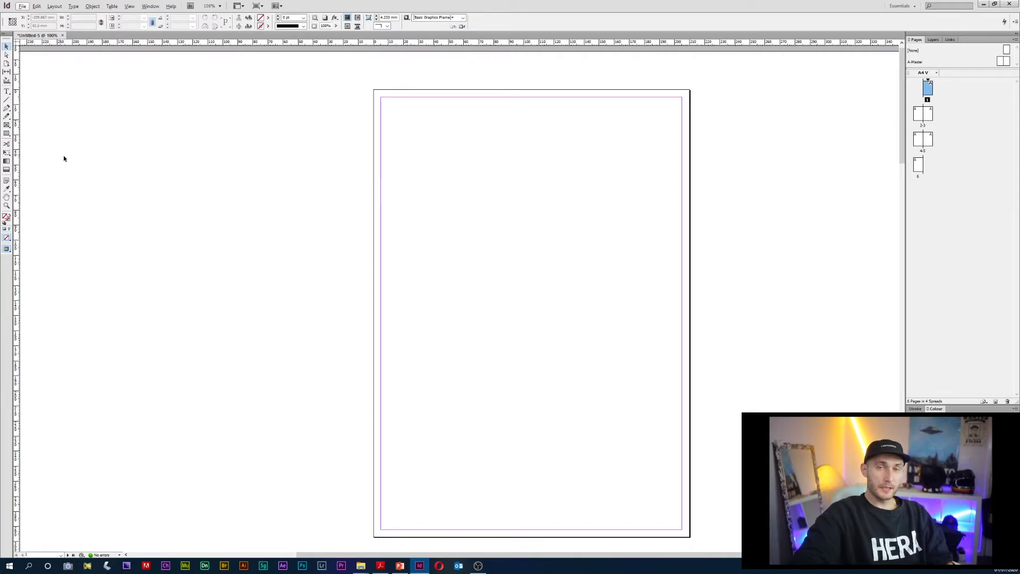
- Switch to the GOLDEN HEIGHTS folder window in File Explorer and open its LOOK 3 folder
{"action": "left_click", "coordinate": [361, 566]}
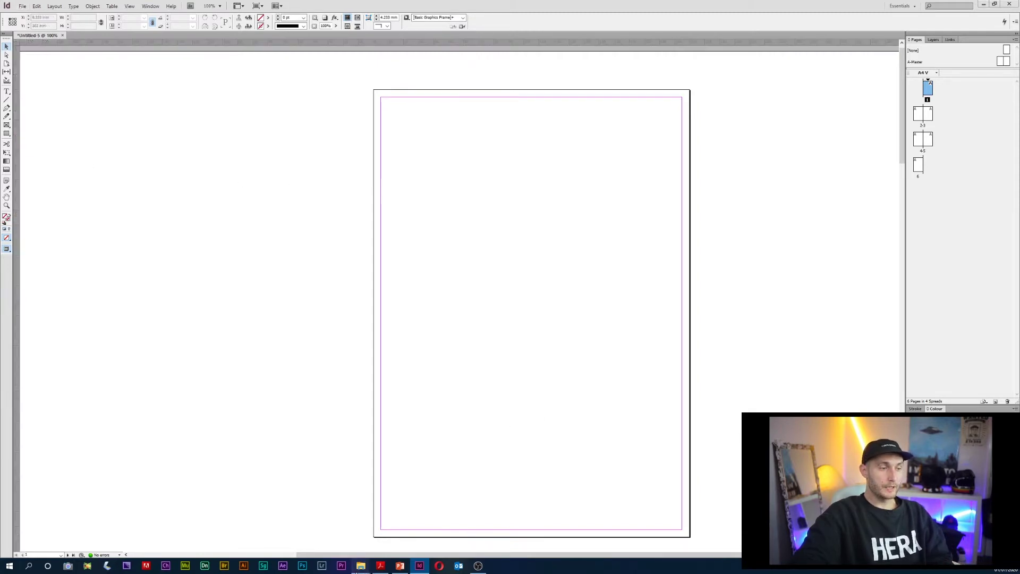
{"action": "left_click", "coordinate": [389, 535]}
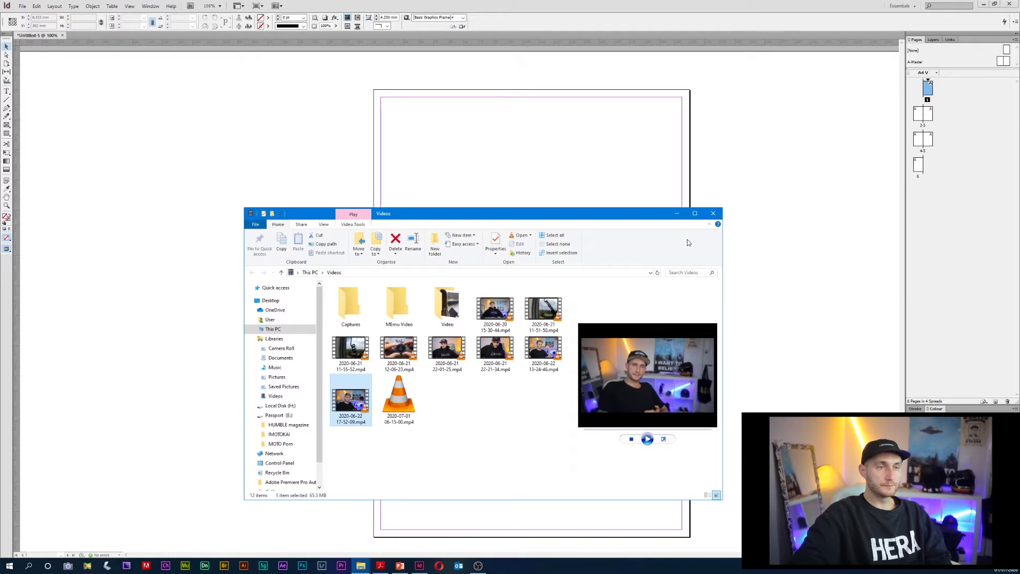
{"action": "left_click", "coordinate": [678, 214]}
{"action": "left_click", "coordinate": [361, 566]}
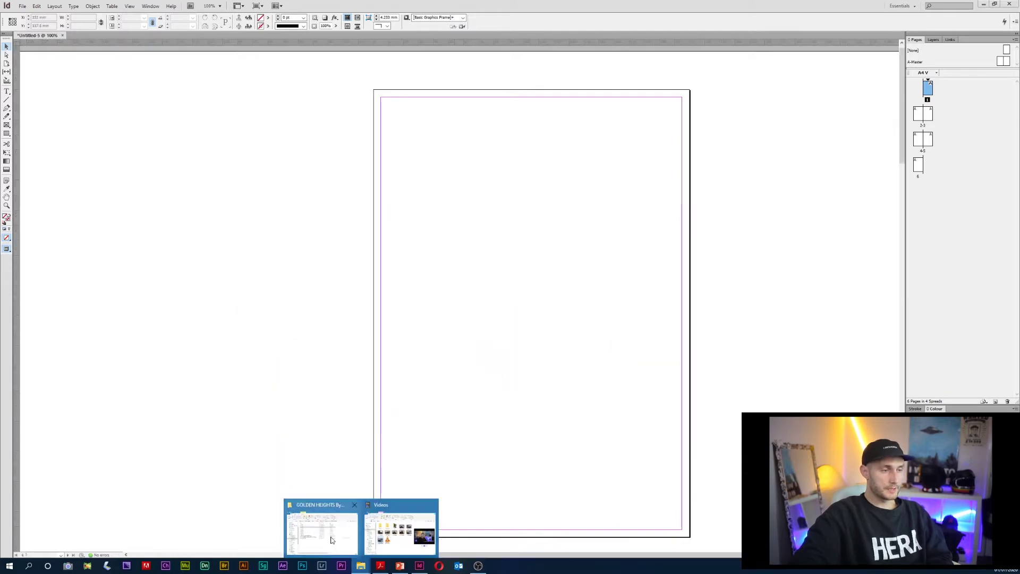
{"action": "left_click", "coordinate": [321, 526]}
{"action": "left_click_drag", "start_coordinate": [610, 176], "coordinate": [262, 233]}
{"action": "left_click", "coordinate": [164, 315]}
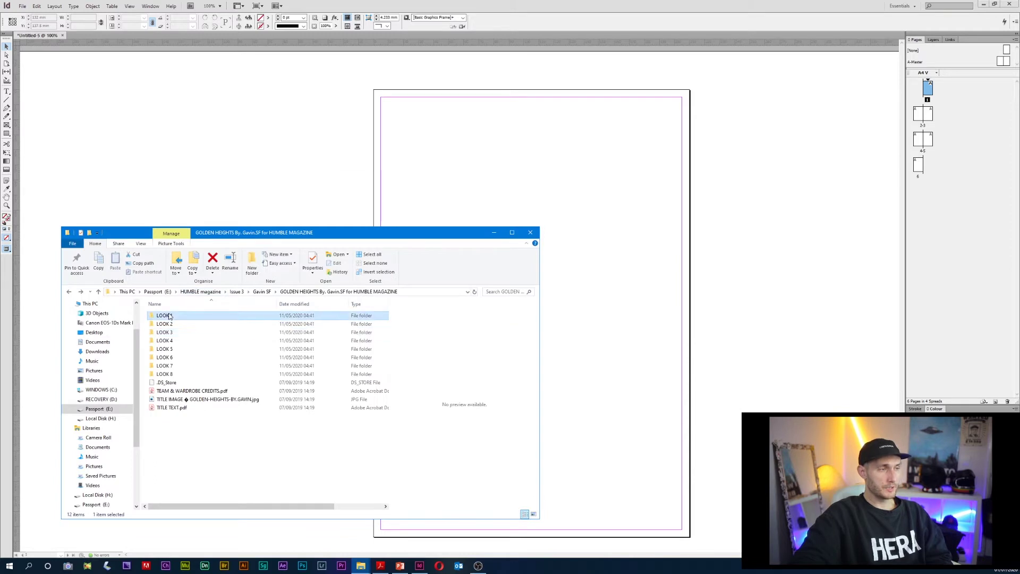
{"action": "double_click", "coordinate": [169, 333]}
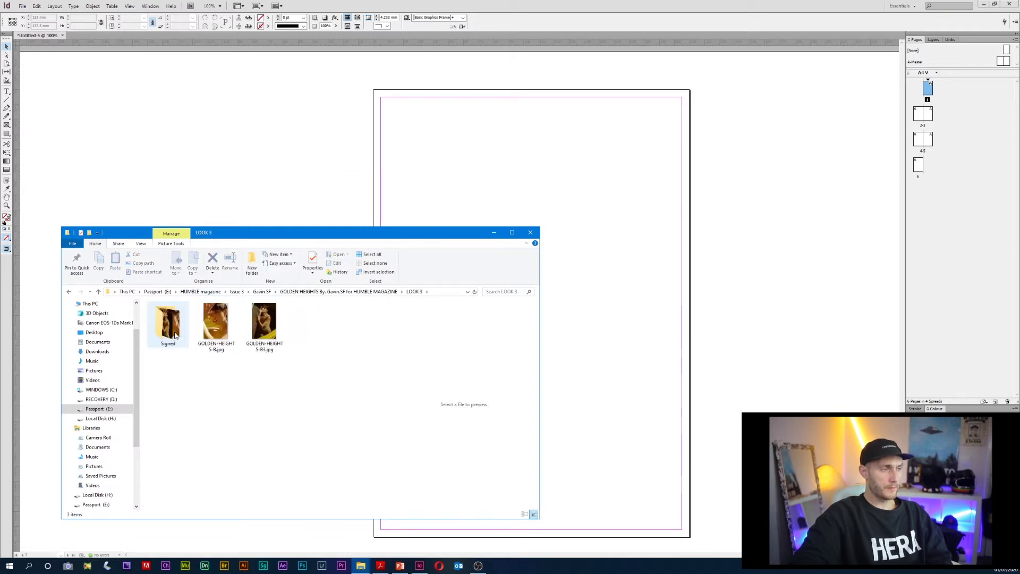
- Place the close-up portrait photo from LOOK 3 directly on page 1, without a frame, and move it over the page
{"action": "left_click", "coordinate": [223, 323]}
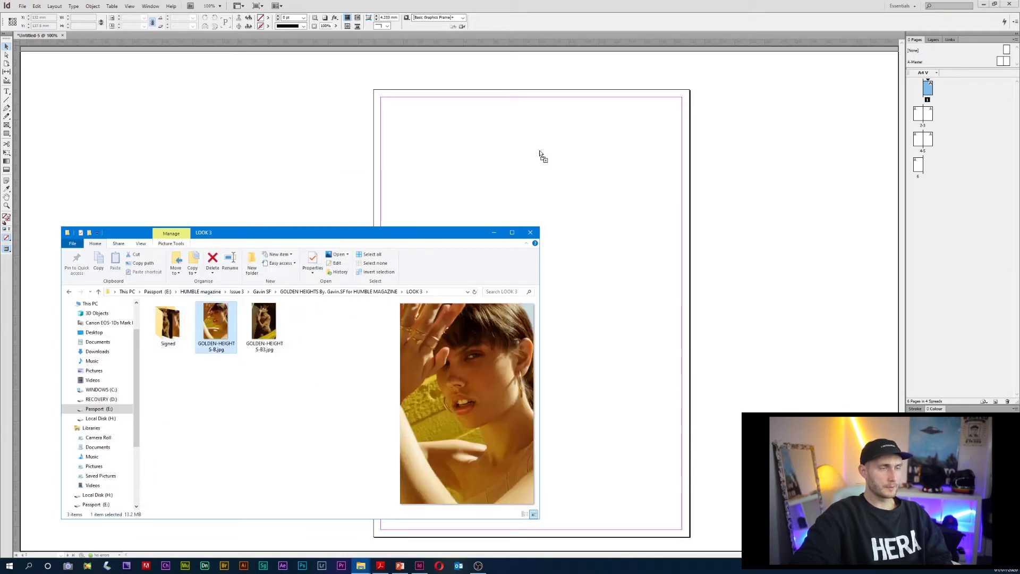
{"action": "left_click_drag", "start_coordinate": [549, 159], "coordinate": [549, 139]}
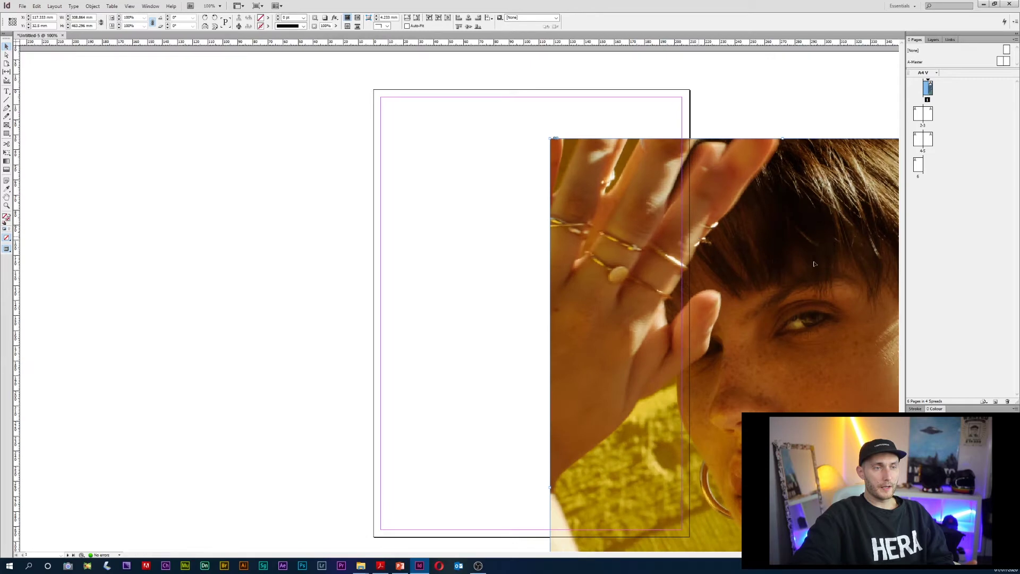
{"action": "left_click_drag", "start_coordinate": [800, 273], "coordinate": [704, 220]}
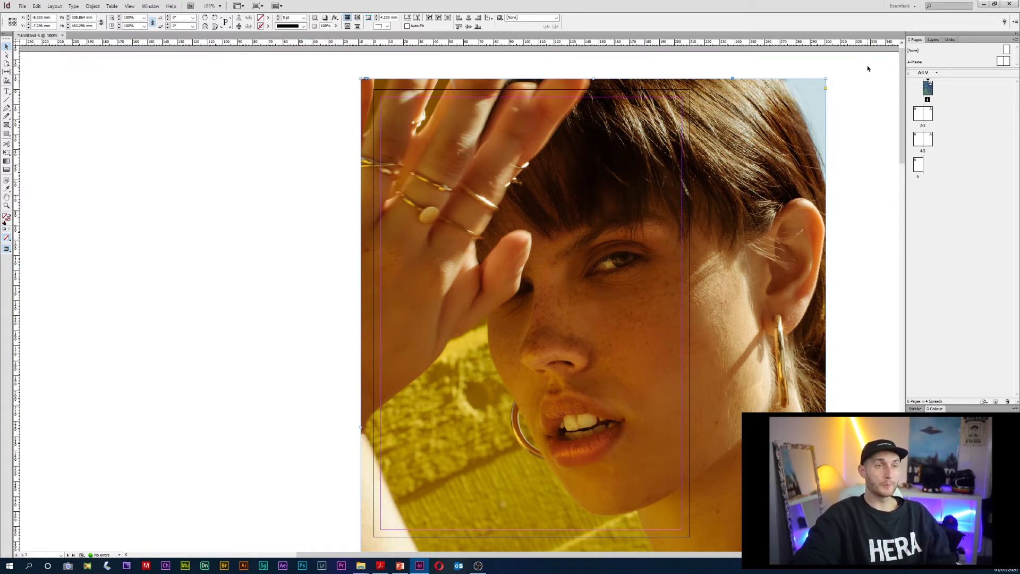
- Crop the placed photo by shrinking its frame, and delete the photo from page 1
{"action": "left_click_drag", "start_coordinate": [828, 80], "coordinate": [602, 227]}
{"action": "left_click_drag", "start_coordinate": [513, 327], "coordinate": [624, 203]}
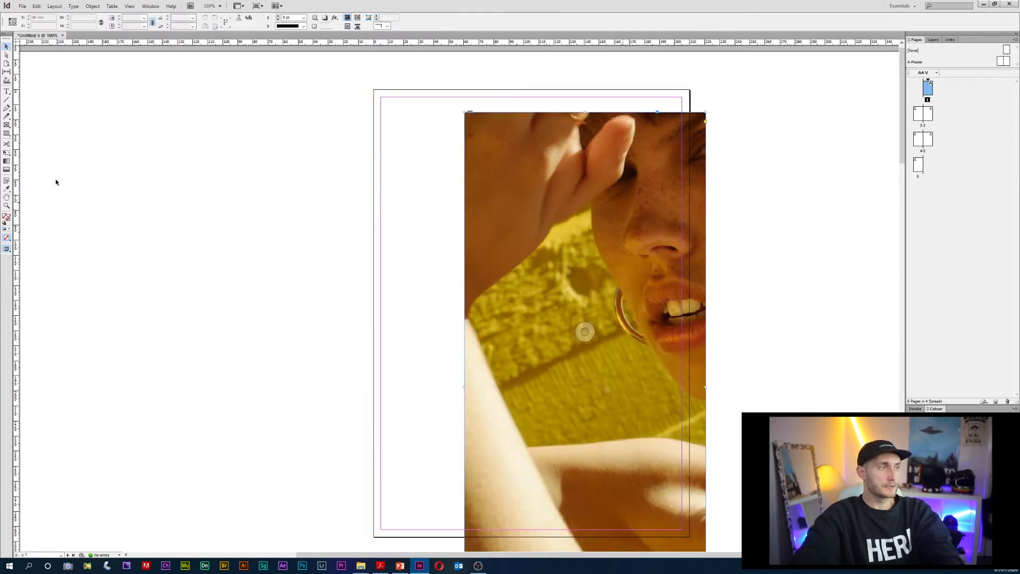
{"action": "key", "text": "Delete"}
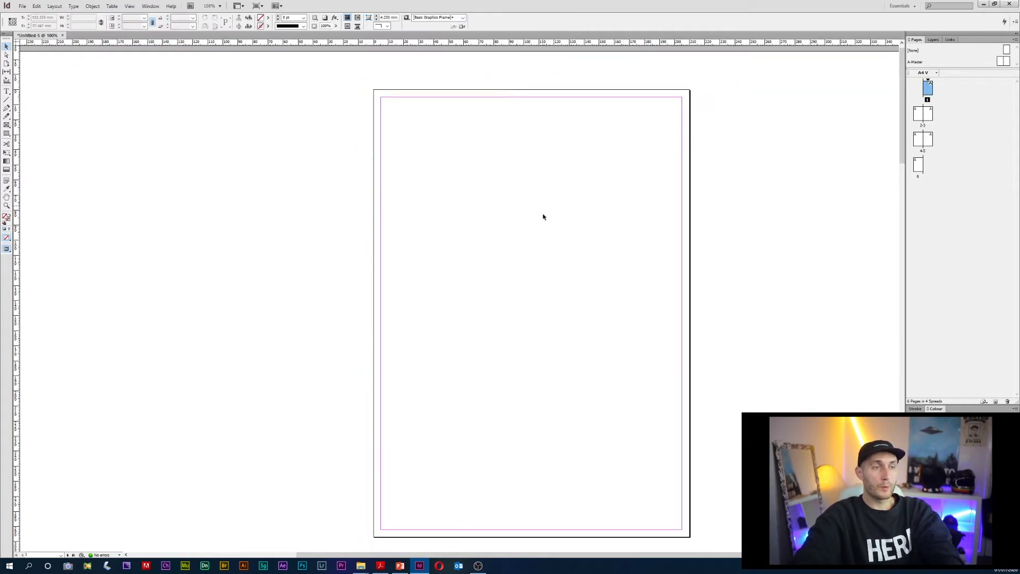
- Draw a rectangular picture frame covering all of page 1, 210 mm by 297 mm, aligned to the page edges
{"action": "left_click", "coordinate": [7, 126]}
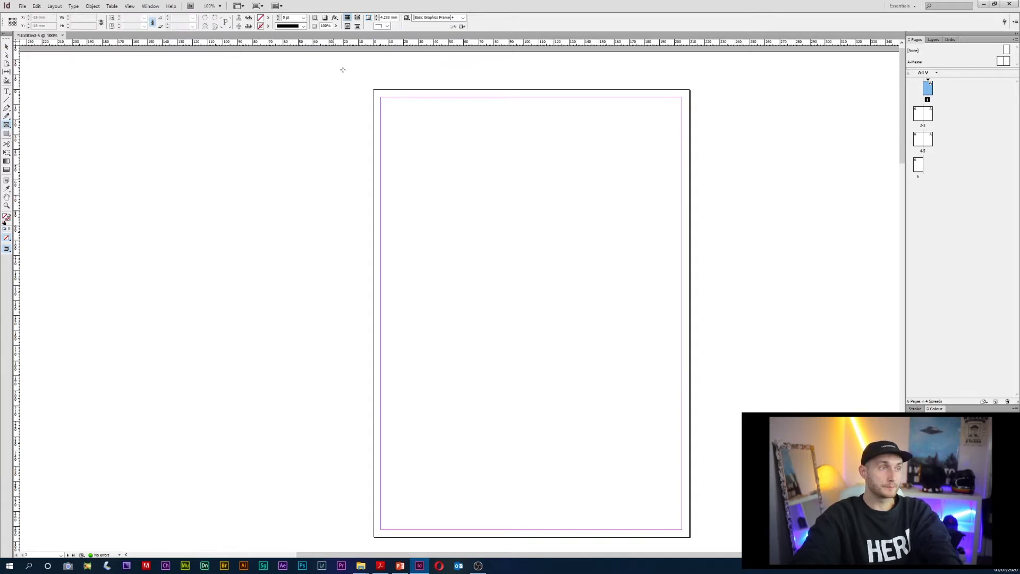
{"action": "left_click_drag", "start_coordinate": [376, 92], "coordinate": [691, 538]}
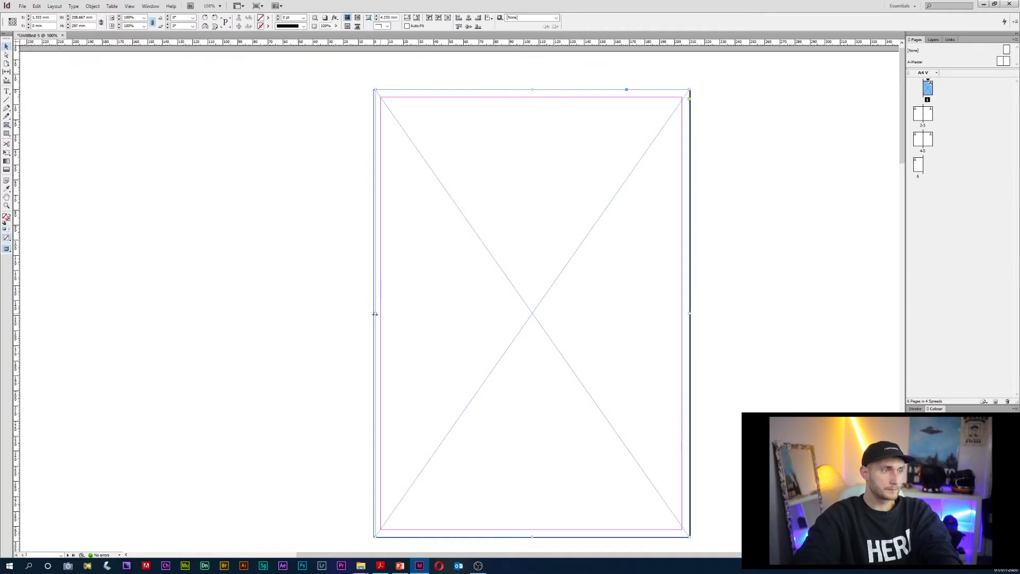
{"action": "left_click_drag", "start_coordinate": [375, 315], "coordinate": [372, 317]}
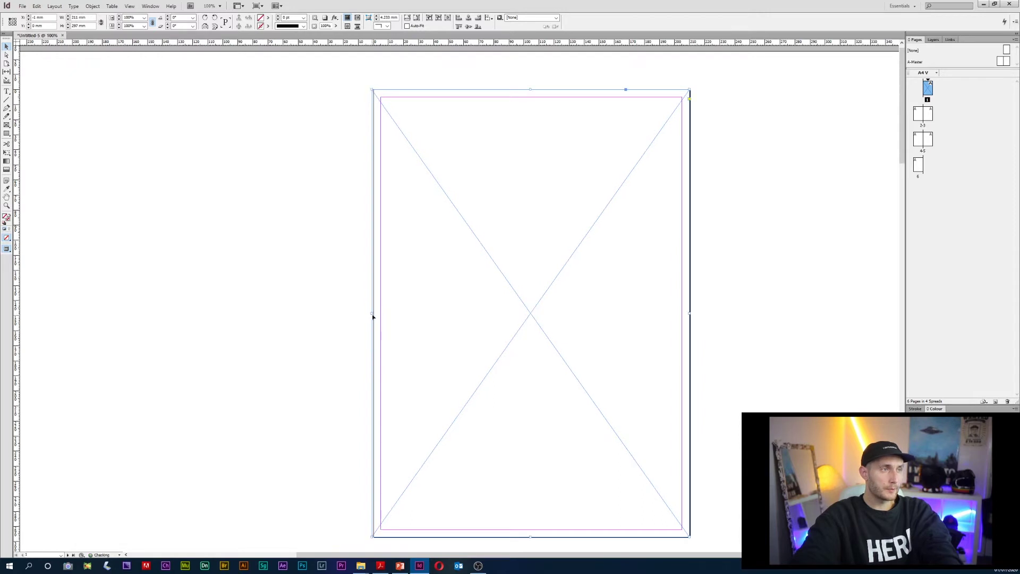
{"action": "left_click_drag", "start_coordinate": [373, 314], "coordinate": [374, 315]}
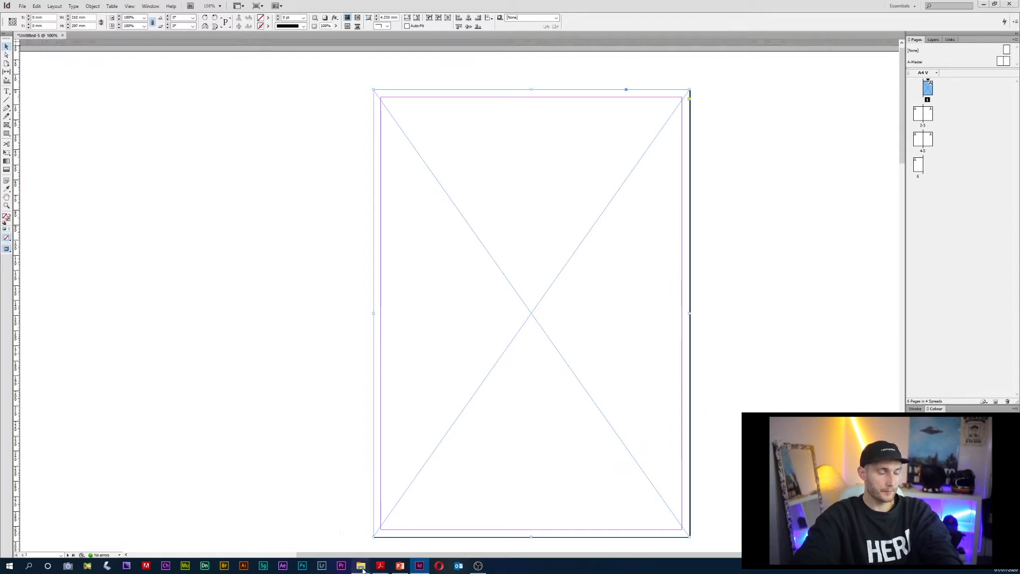
- Place the close-up portrait photo from the LOOK 3 folder in File Explorer into the full-page frame on page 1
{"action": "mouse_move", "coordinate": [361, 566]}
{"action": "left_click", "coordinate": [399, 524]}
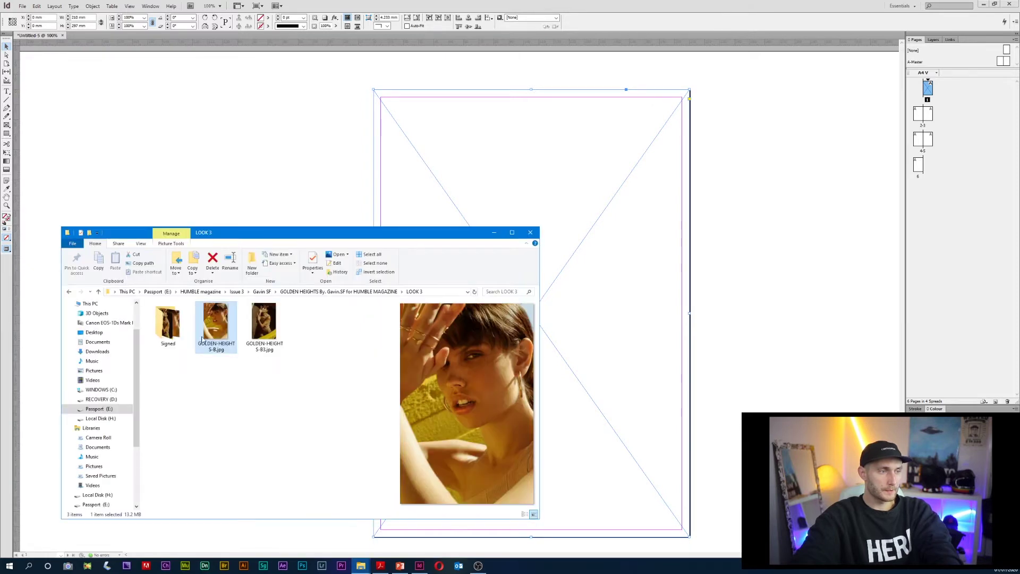
{"action": "left_click_drag", "start_coordinate": [212, 332], "coordinate": [593, 192]}
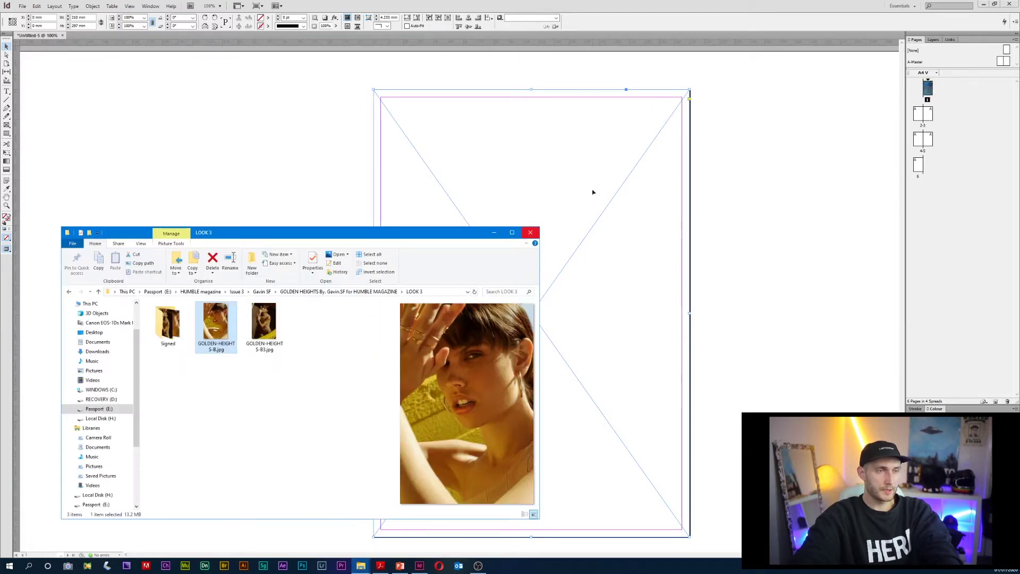
- Shift the portrait photo inside its page 1 frame, and move the whole frame off the page and back
{"action": "left_click", "coordinate": [493, 234]}
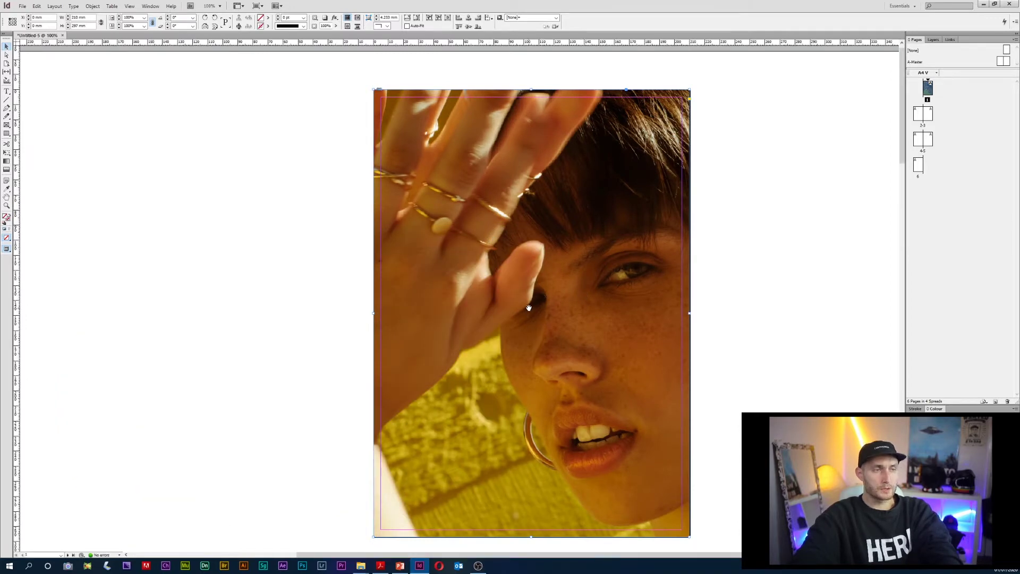
{"action": "left_click_drag", "start_coordinate": [546, 310], "coordinate": [566, 306]}
{"action": "left_click", "coordinate": [571, 309]}
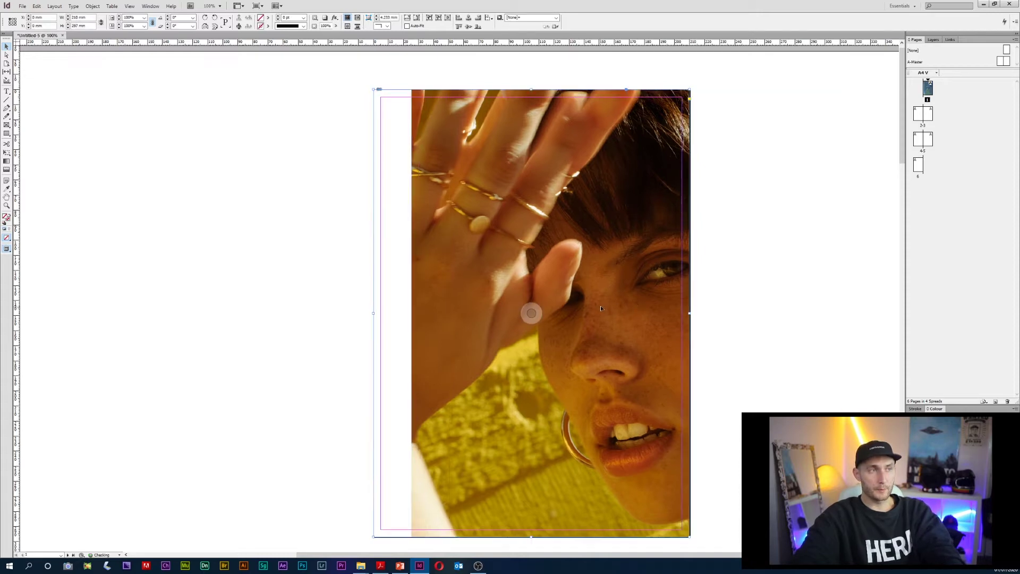
{"action": "left_click_drag", "start_coordinate": [569, 299], "coordinate": [495, 279]}
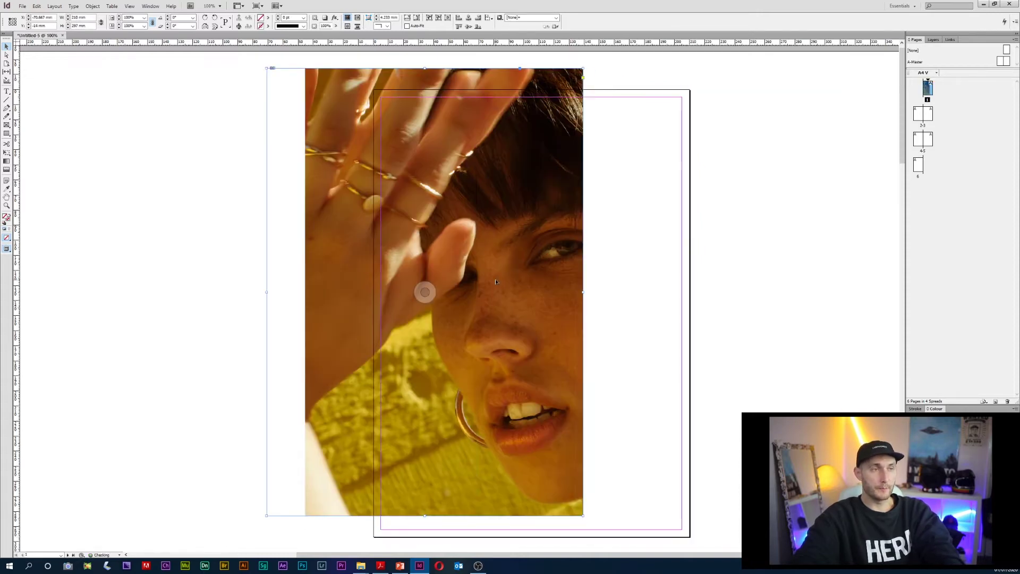
{"action": "left_click_drag", "start_coordinate": [489, 223], "coordinate": [595, 244]}
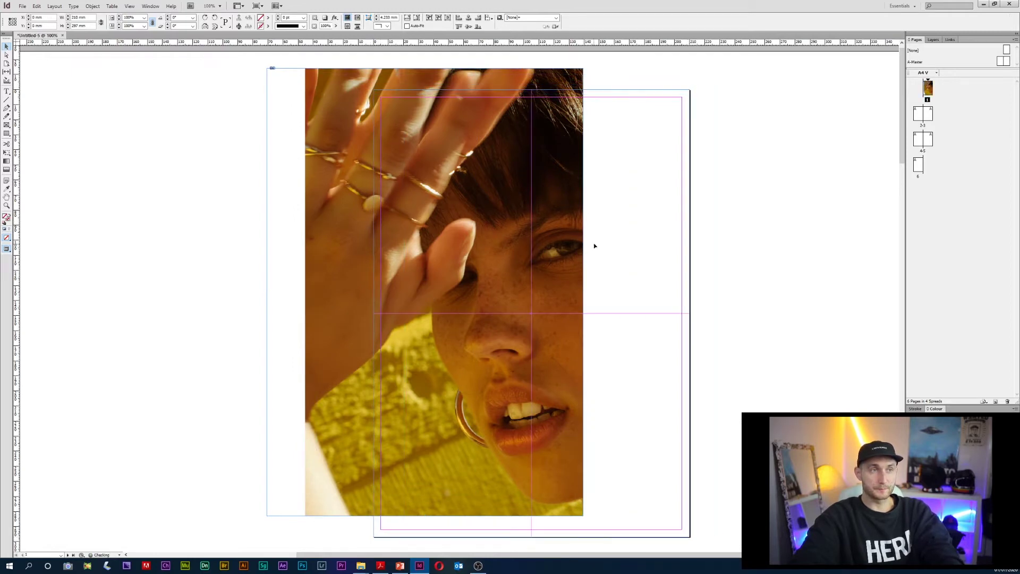
{"action": "left_click", "coordinate": [532, 314]}
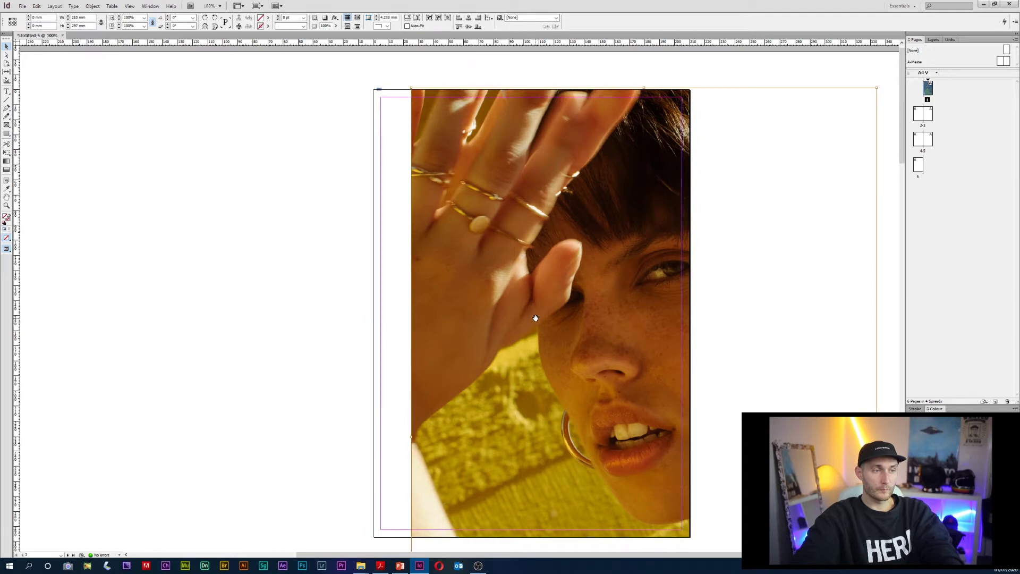
{"action": "left_click_drag", "start_coordinate": [534, 315], "coordinate": [442, 290]}
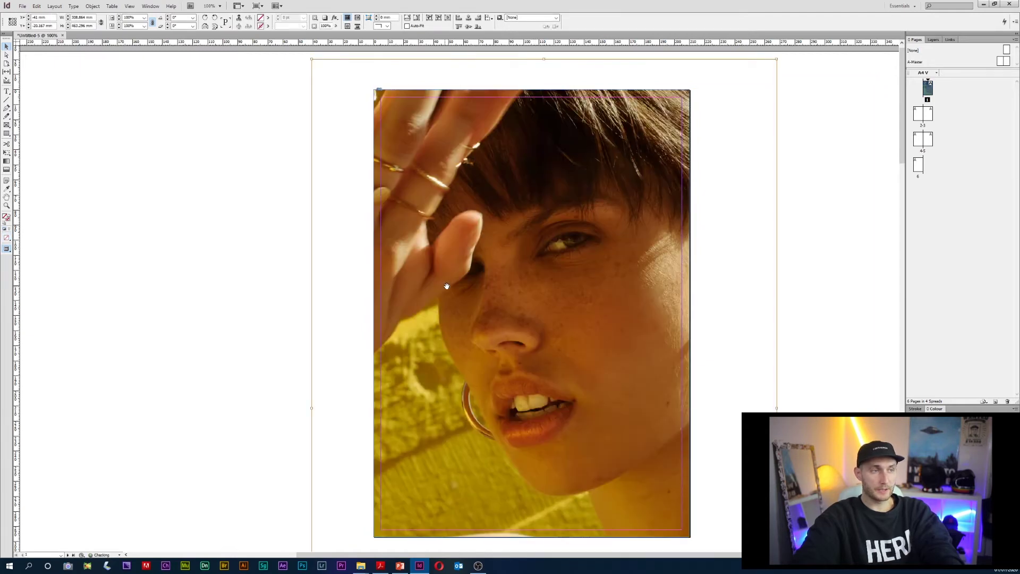
- Fit the portrait photo on page 1 with Fill Frame Proportionally and deselect it
{"action": "right_click", "coordinate": [530, 273]}
{"action": "mouse_move", "coordinate": [602, 371]}
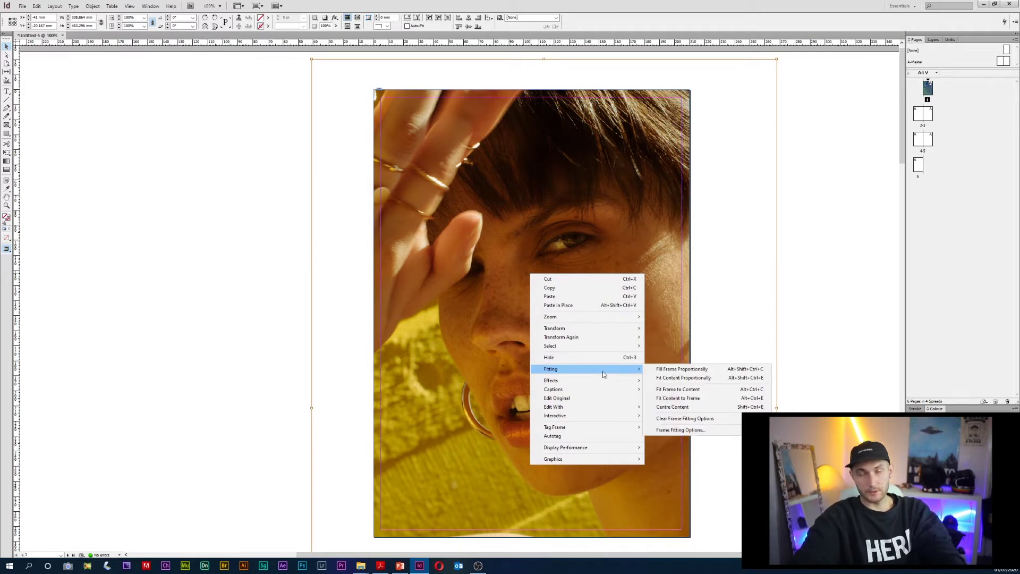
{"action": "right_click", "coordinate": [581, 197]}
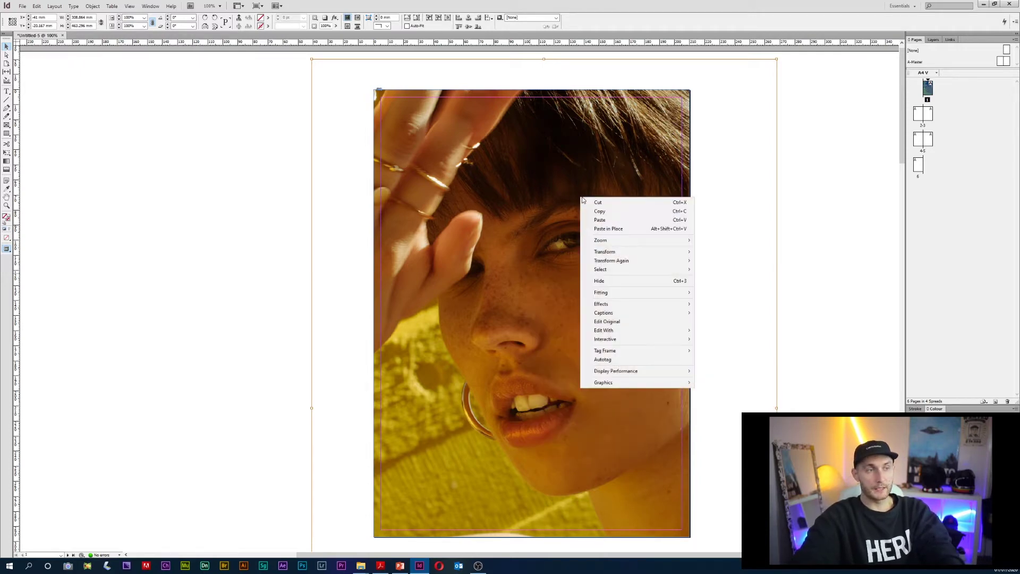
{"action": "mouse_move", "coordinate": [609, 296]}
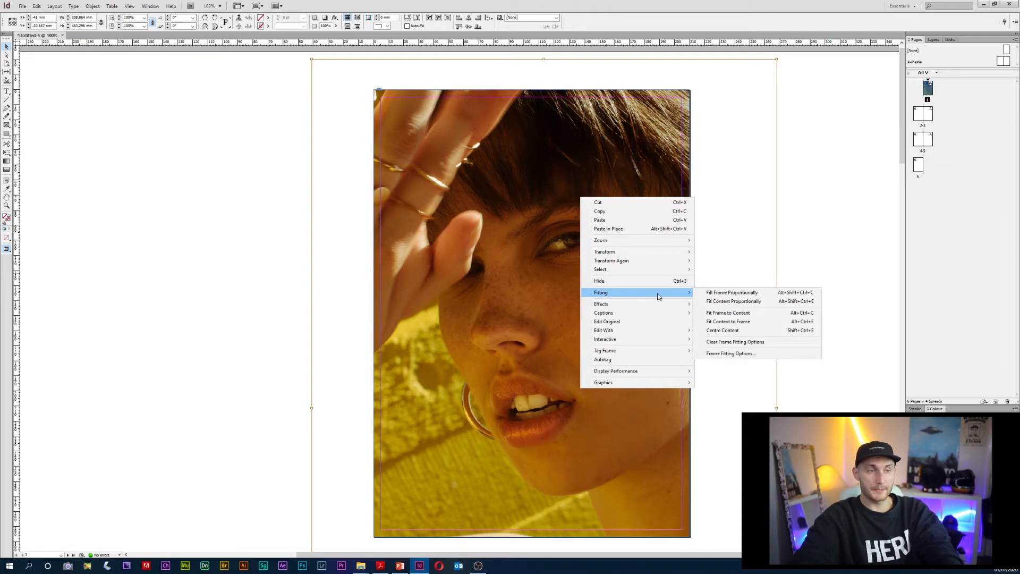
{"action": "left_click", "coordinate": [715, 293]}
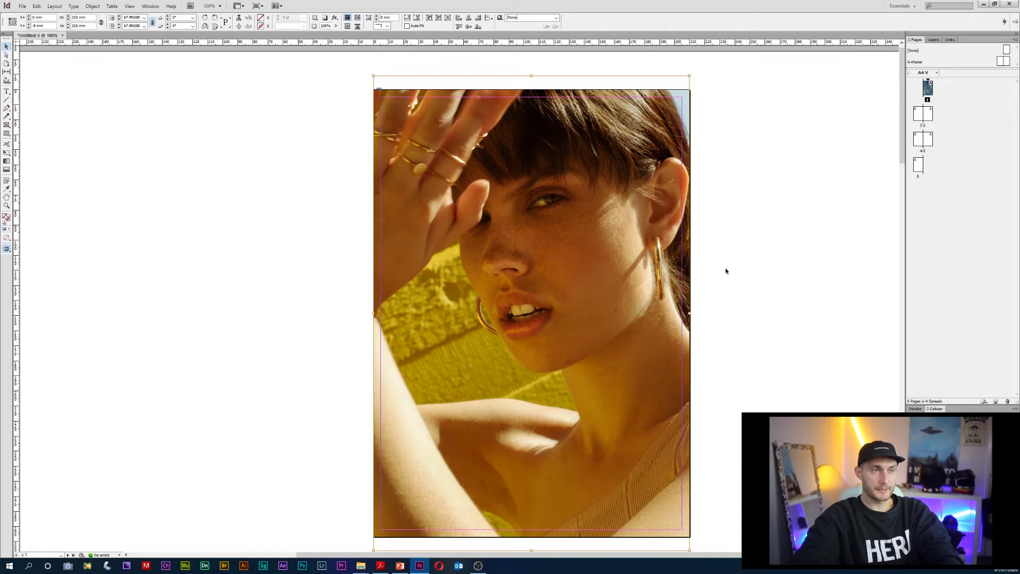
{"action": "left_click", "coordinate": [726, 269]}
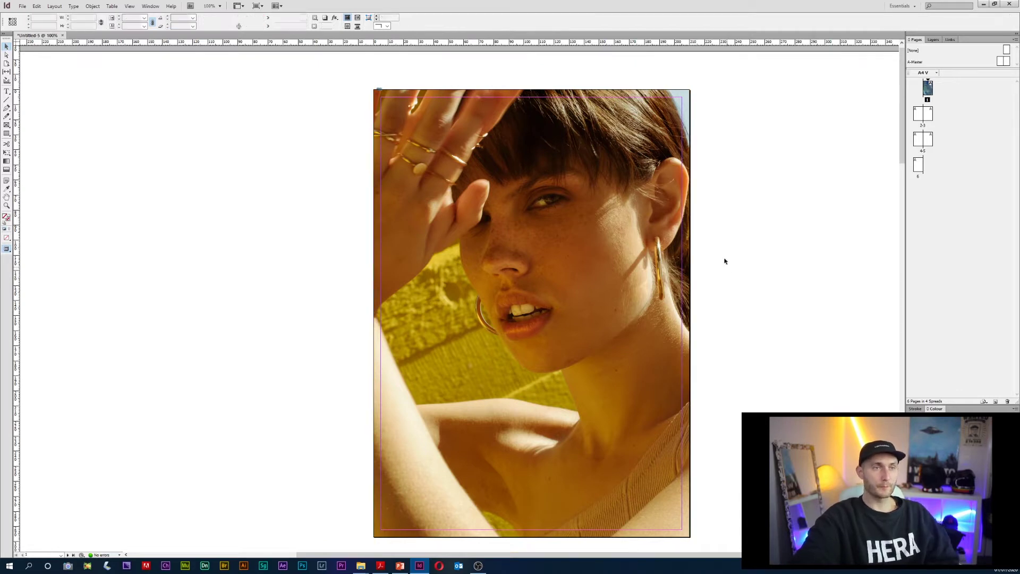
- Draw a rectangular picture frame covering all of page 2, 210 mm by 297 mm, aligned to the page edges
{"action": "scroll", "coordinate": [532, 271], "scroll_direction": "down", "scroll_amount": 5}
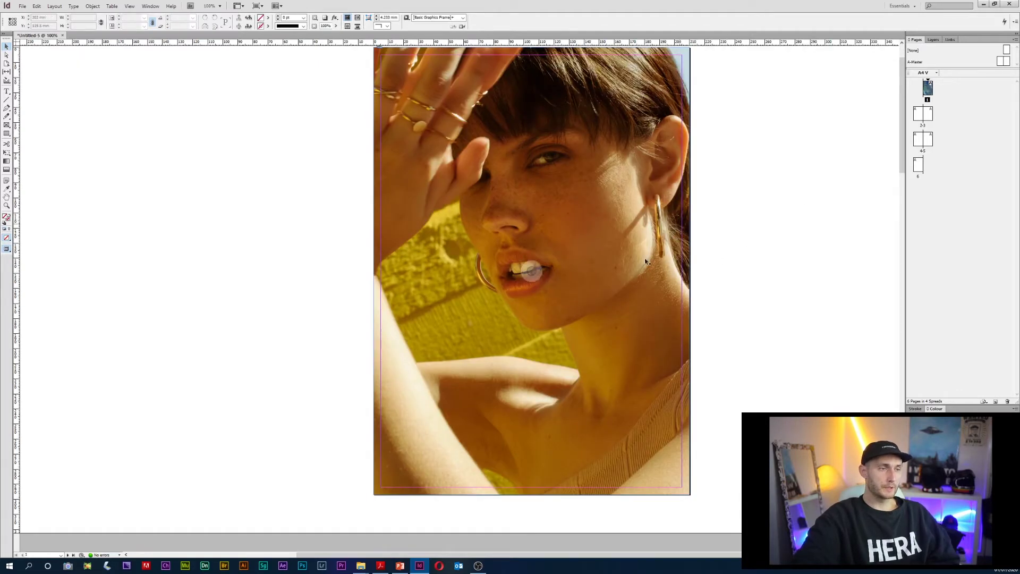
{"action": "scroll", "coordinate": [643, 274], "scroll_direction": "down", "scroll_amount": 7}
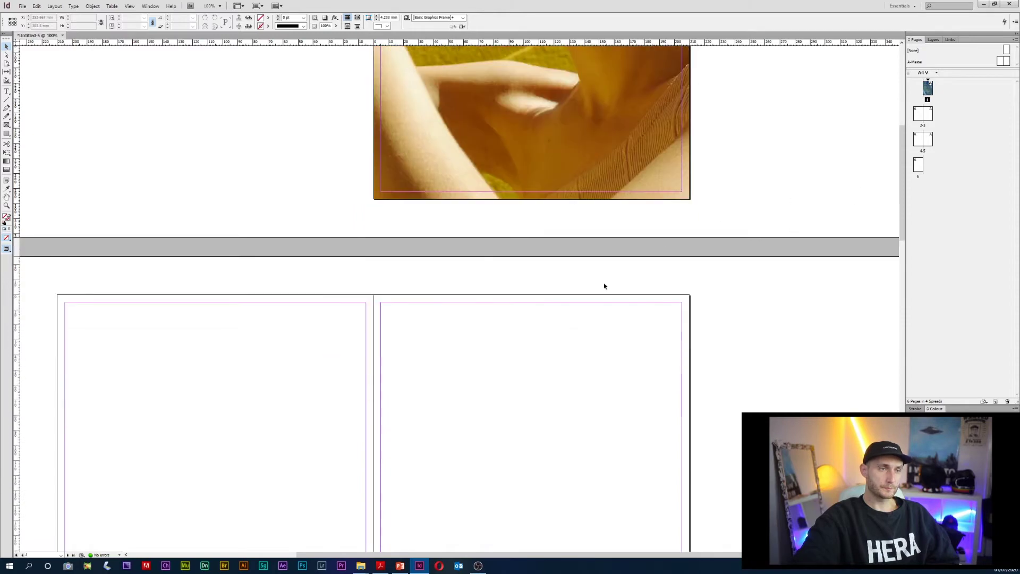
{"action": "scroll", "coordinate": [461, 334], "scroll_direction": "down", "scroll_amount": 2}
{"action": "scroll", "coordinate": [102, 148], "scroll_direction": "up", "scroll_amount": 1}
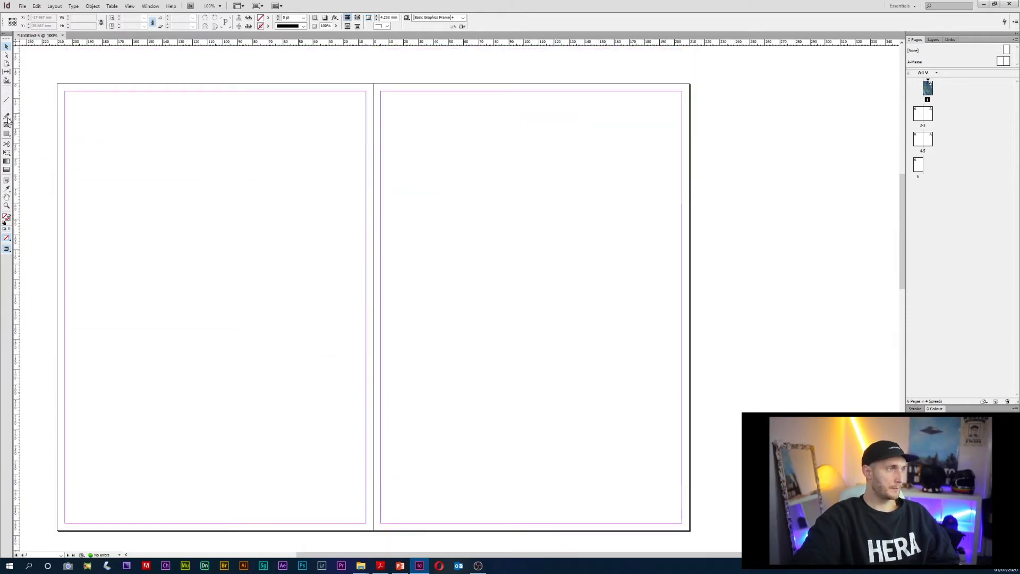
{"action": "left_click_drag", "start_coordinate": [57, 85], "coordinate": [374, 530]}
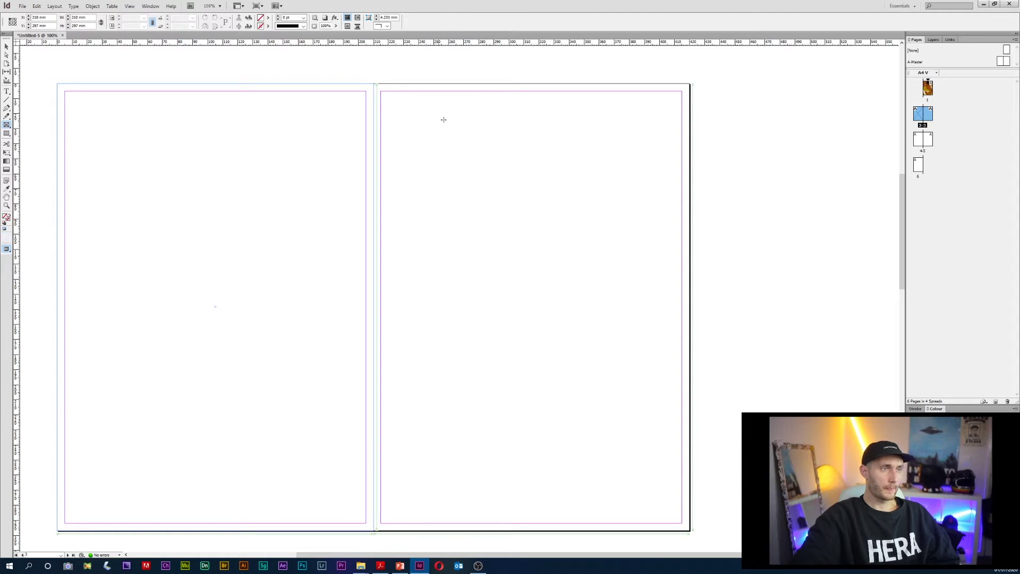
- Draw a smaller rectangular picture frame about 142 mm by 214 mm on page 3 and centre it on the page
{"action": "left_click_drag", "start_coordinate": [444, 152], "coordinate": [657, 473]}
{"action": "left_click", "coordinate": [7, 51]}
{"action": "left_click_drag", "start_coordinate": [542, 312], "coordinate": [527, 302]}
- Draw a rectangular picture frame covering all of page 5, 210 mm by 297 mm, aligned to the page edges
{"action": "scroll", "coordinate": [403, 201], "scroll_direction": "down", "scroll_amount": 8}
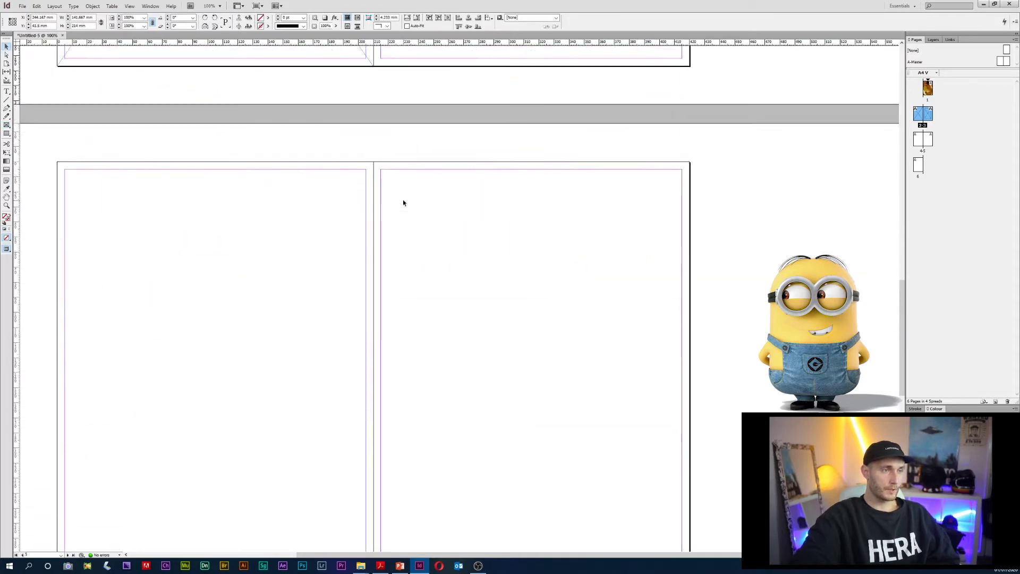
{"action": "scroll", "coordinate": [403, 203], "scroll_direction": "down", "scroll_amount": 2}
{"action": "left_click", "coordinate": [6, 133]}
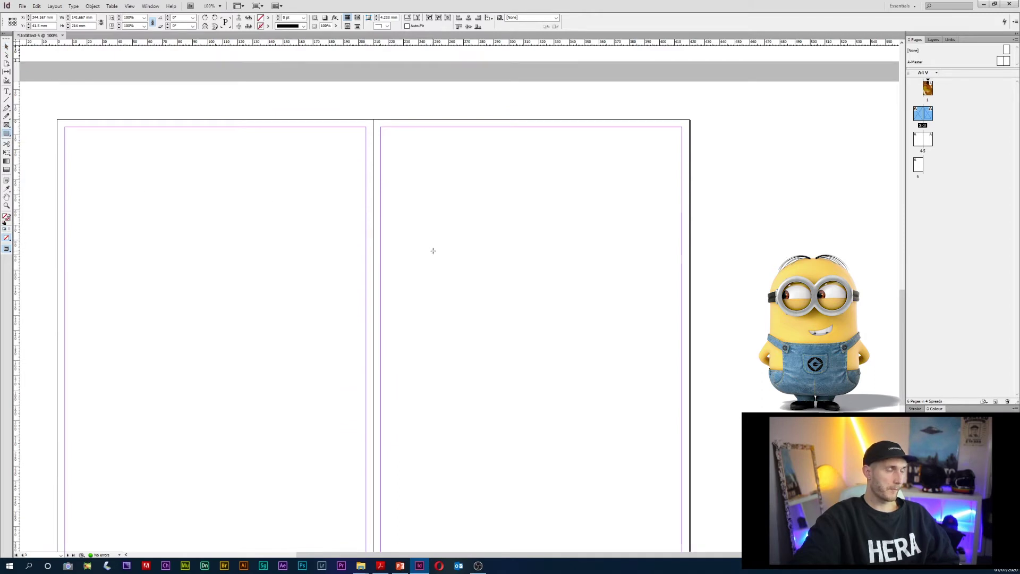
{"action": "left_click", "coordinate": [7, 125]}
{"action": "scroll", "coordinate": [277, 202], "scroll_direction": "down", "scroll_amount": 6}
{"action": "scroll", "coordinate": [250, 175], "scroll_direction": "up", "scroll_amount": 6}
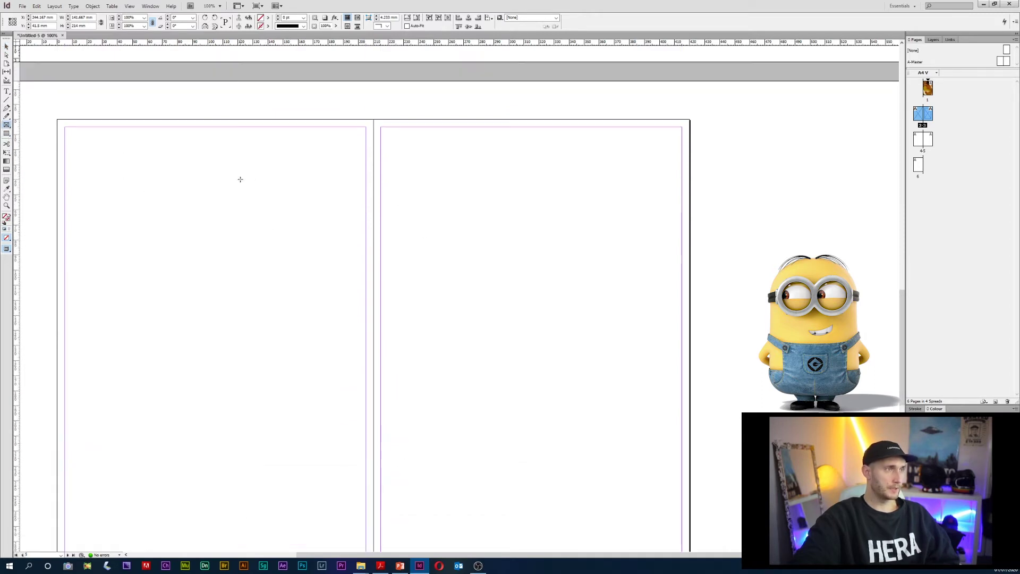
{"action": "scroll", "coordinate": [178, 201], "scroll_direction": "down", "scroll_amount": 2}
{"action": "scroll", "coordinate": [198, 196], "scroll_direction": "up", "scroll_amount": 4}
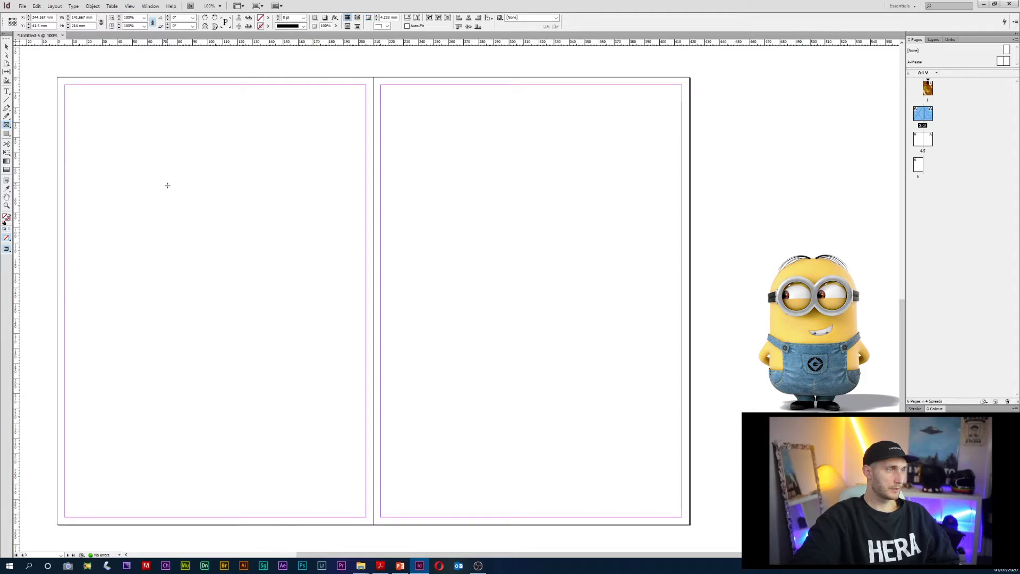
{"action": "left_click_drag", "start_coordinate": [373, 205], "coordinate": [690, 509]}
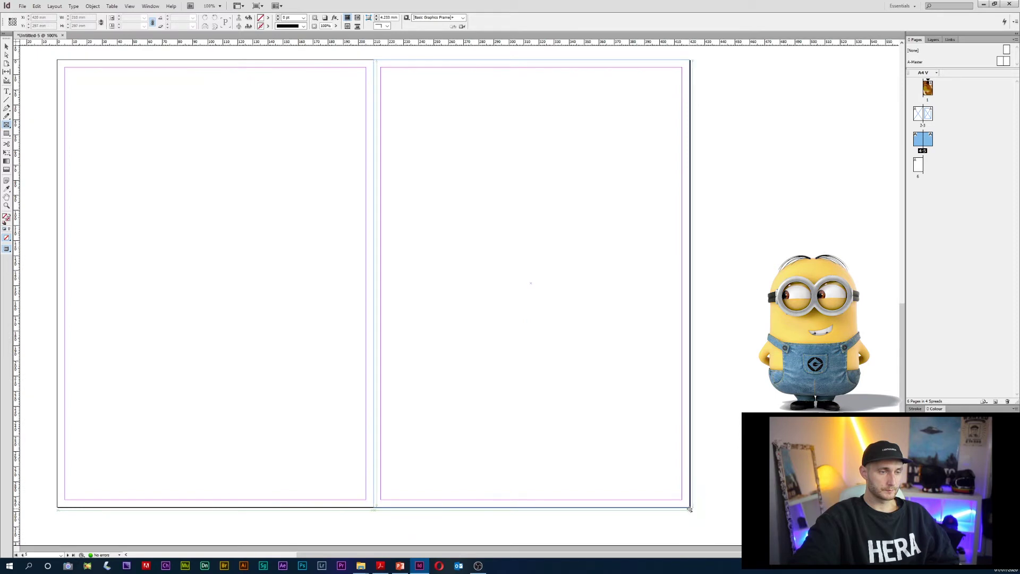
- Copy the smaller picture frame from page 3, paste it on page 4 and centre it on the page
{"action": "key", "text": "ctrl+minus"}
{"action": "scroll", "coordinate": [606, 439], "scroll_direction": "up", "scroll_amount": 5}
{"action": "scroll", "coordinate": [609, 438], "scroll_direction": "up", "scroll_amount": 5}
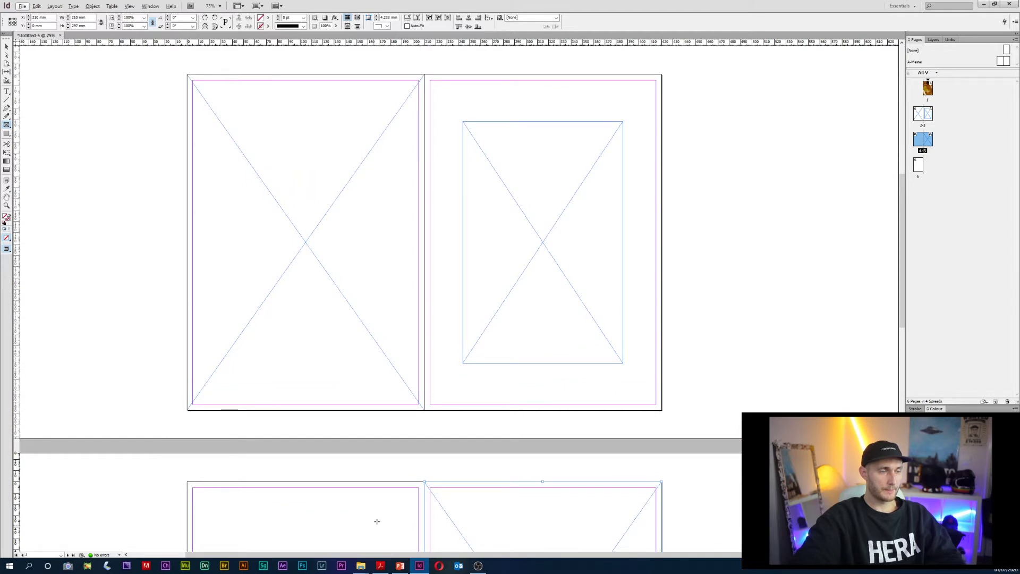
{"action": "left_click", "coordinate": [585, 123]}
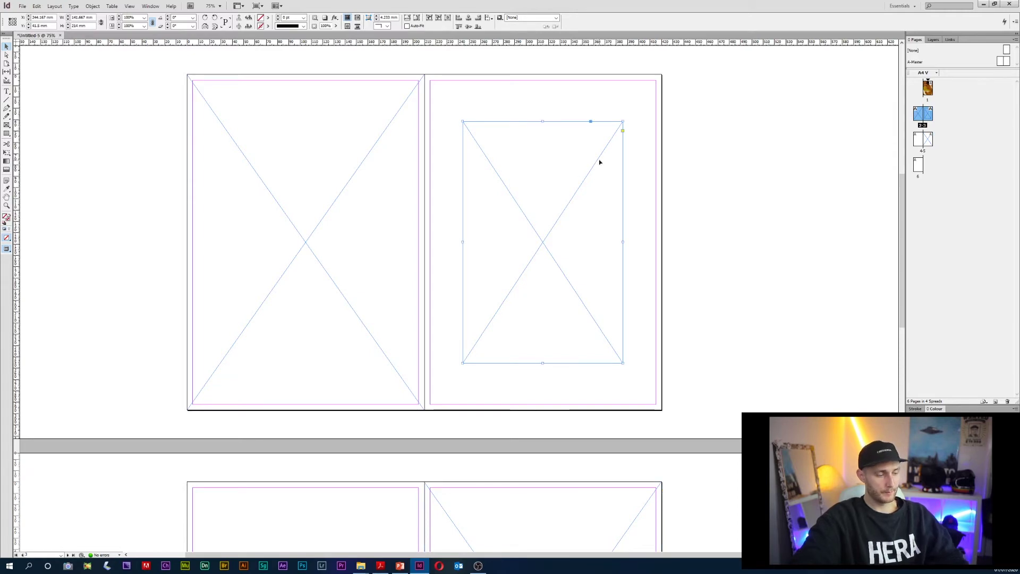
{"action": "scroll", "coordinate": [426, 314], "scroll_direction": "down", "scroll_amount": 4}
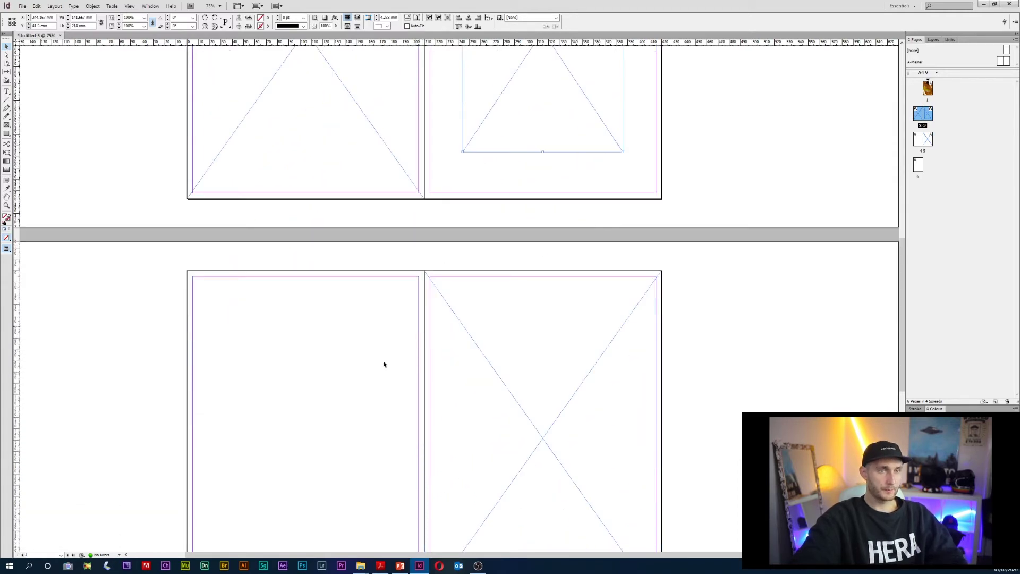
{"action": "left_click", "coordinate": [350, 390]}
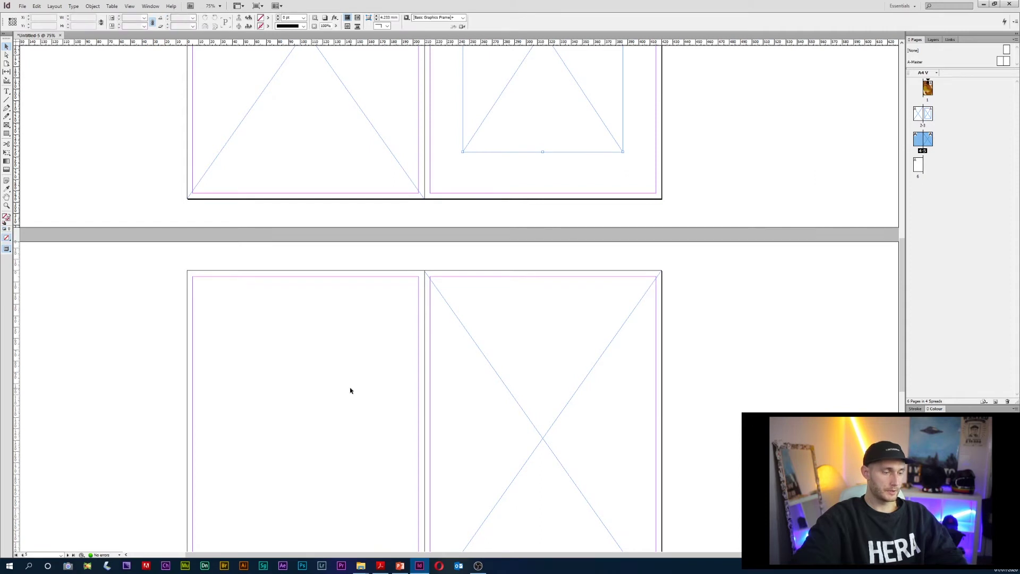
{"action": "key", "text": "ctrl+v"}
{"action": "left_click_drag", "start_coordinate": [379, 374], "coordinate": [215, 404]}
{"action": "scroll", "coordinate": [308, 388], "scroll_direction": "down", "scroll_amount": 1}
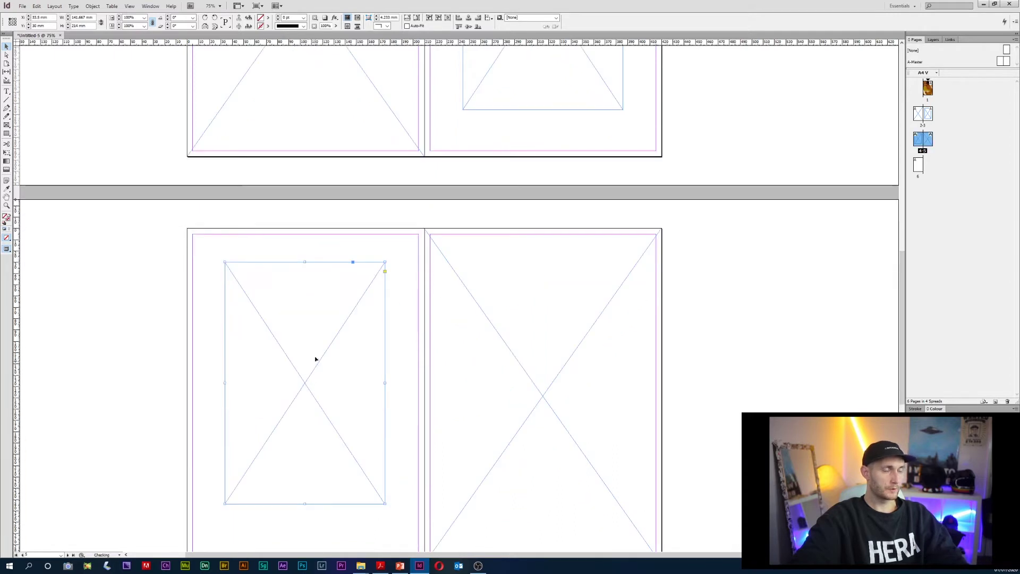
{"action": "mouse_move", "coordinate": [305, 387]}
{"action": "left_mouse_down"}
{"action": "mouse_move", "coordinate": [311, 419]}
{"action": "mouse_move", "coordinate": [304, 399]}
{"action": "left_mouse_up"}
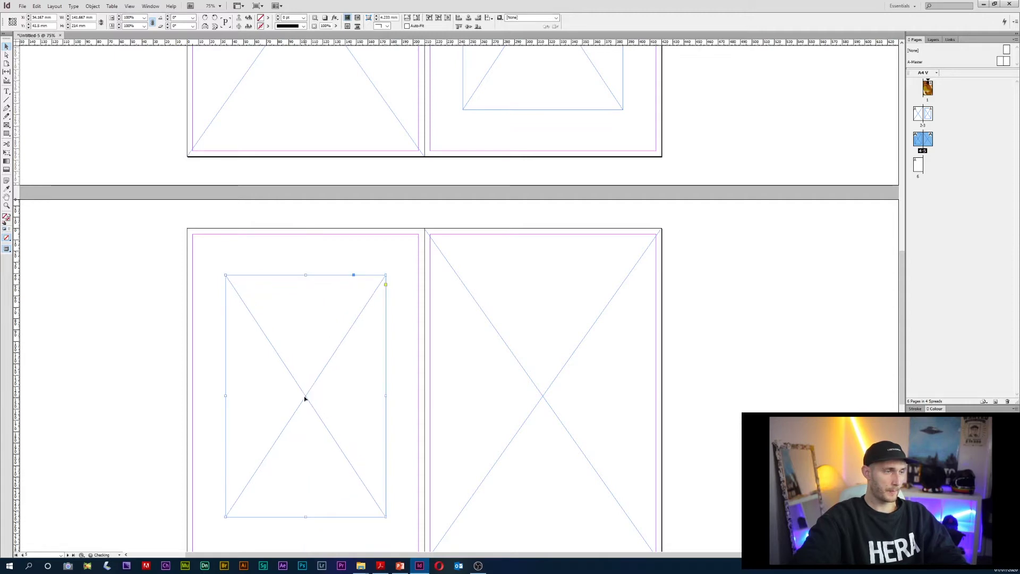
- Draw a full-width picture frame from the upper edge of page 6, about 210 mm by 212 mm
{"action": "scroll", "coordinate": [394, 321], "scroll_direction": "down", "scroll_amount": 5}
{"action": "scroll", "coordinate": [396, 321], "scroll_direction": "down", "scroll_amount": 4}
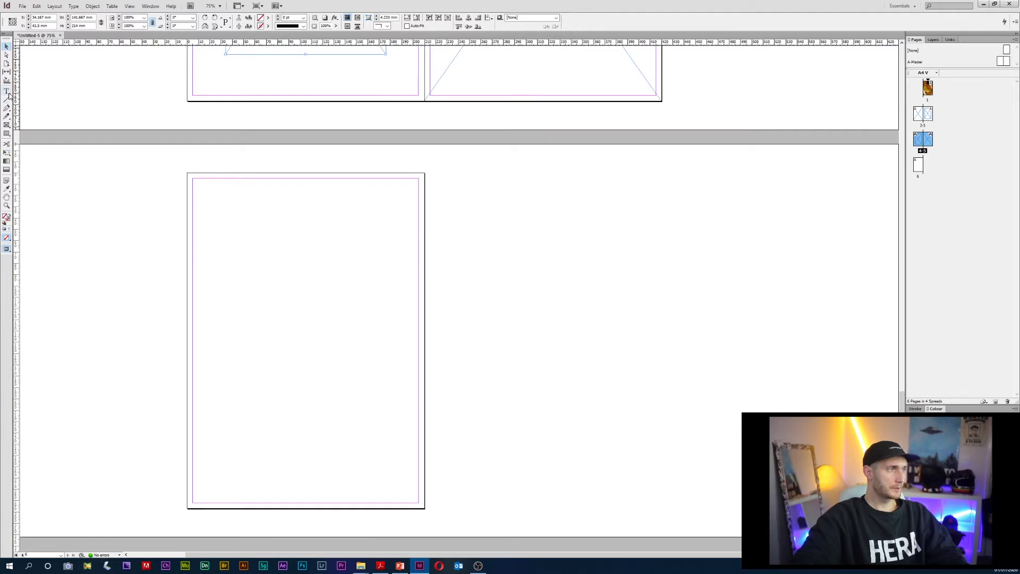
{"action": "left_click", "coordinate": [6, 125]}
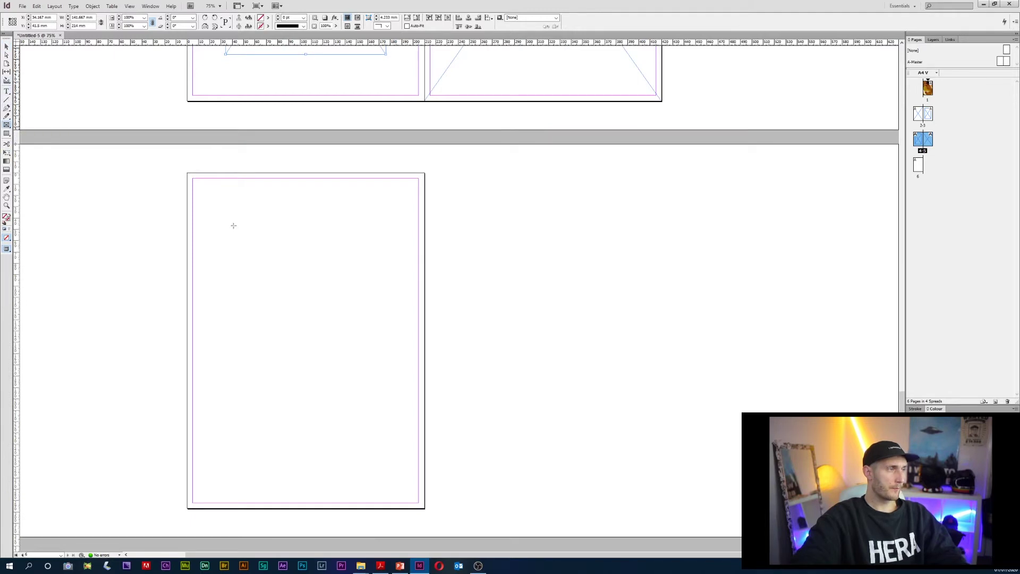
{"action": "left_click_drag", "start_coordinate": [187, 174], "coordinate": [425, 413]}
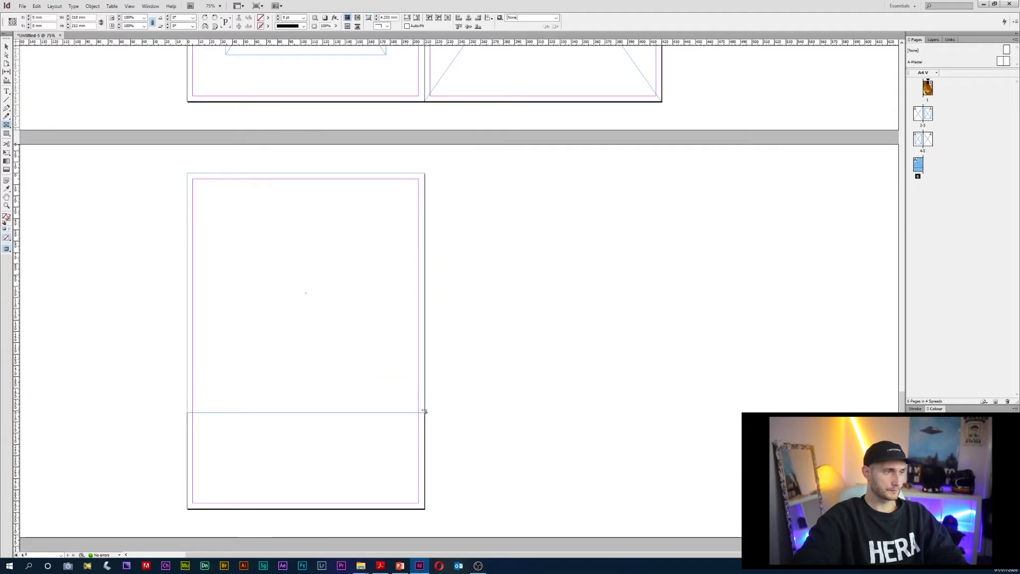
- Draw a text frame over the lower third of the page 1 photo, spanning margin to margin down to the bottom margin
{"action": "scroll", "coordinate": [409, 381], "scroll_direction": "up", "scroll_amount": 8}
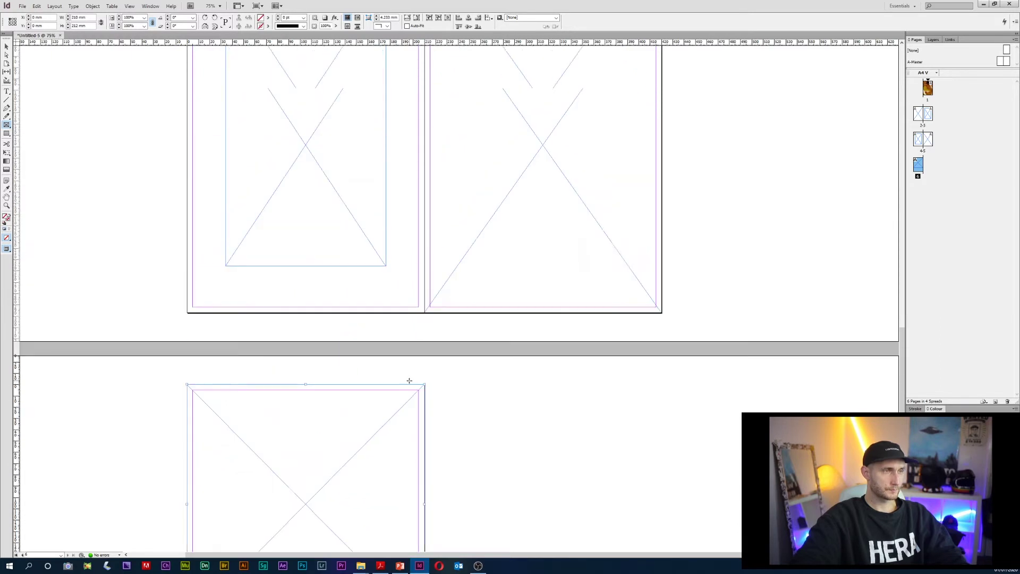
{"action": "left_click", "coordinate": [928, 86]}
{"action": "scroll", "coordinate": [676, 191], "scroll_direction": "up", "scroll_amount": 5}
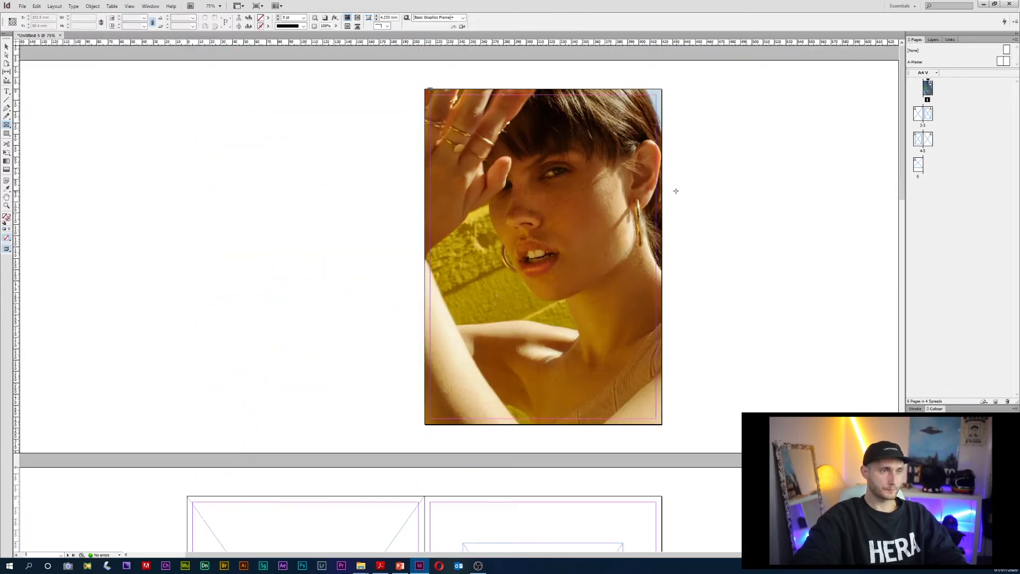
{"action": "scroll", "coordinate": [663, 308], "scroll_direction": "up", "scroll_amount": 2}
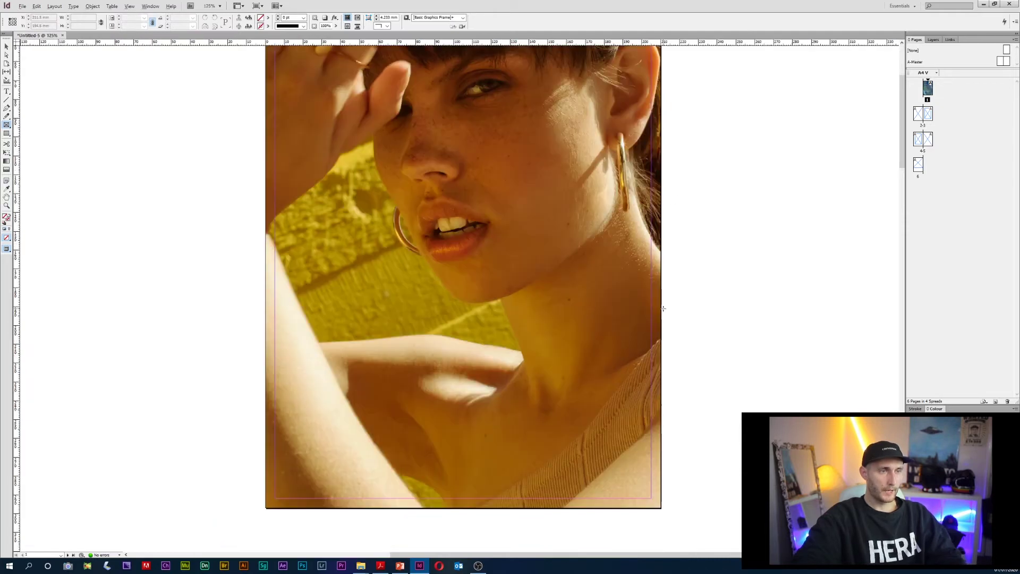
{"action": "left_click", "coordinate": [7, 92]}
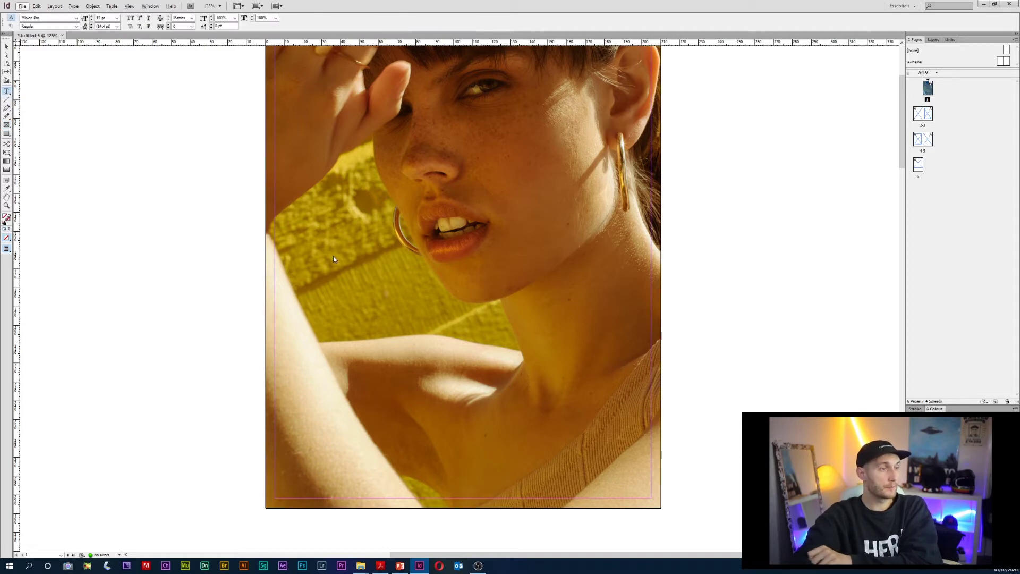
{"action": "left_click_drag", "start_coordinate": [276, 339], "coordinate": [651, 498]}
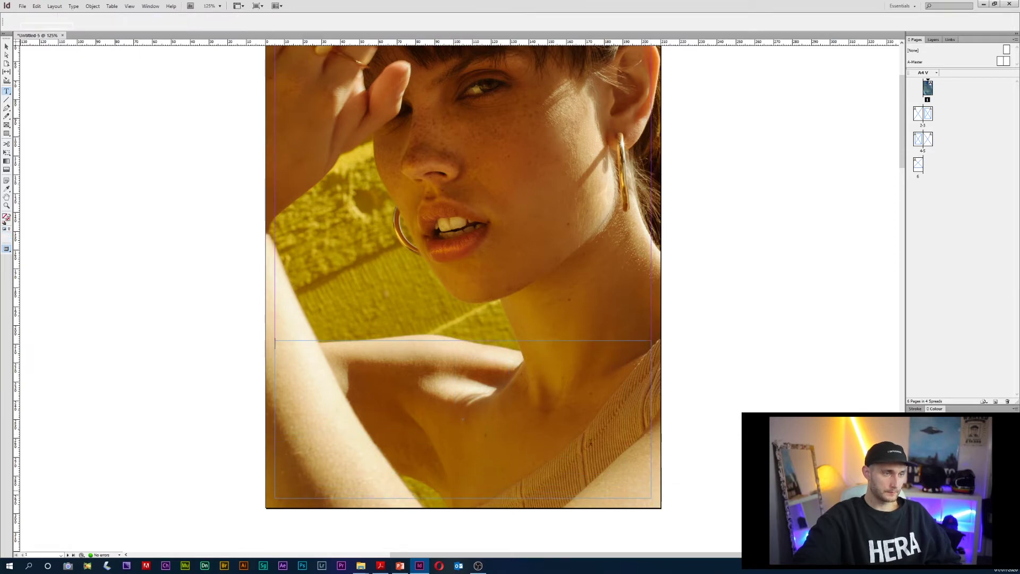
- Review the team and wardrobe credits PDF in Acrobat Reader and the LOOK 3 image folder in File Explorer, then return to the layout
{"action": "left_click", "coordinate": [380, 566]}
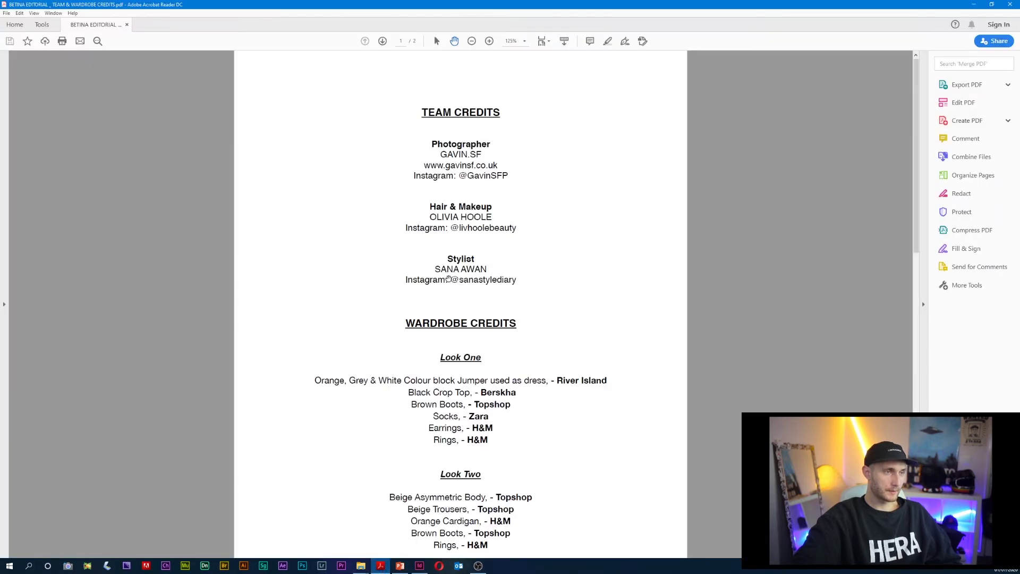
{"action": "scroll", "coordinate": [450, 279], "scroll_direction": "down", "scroll_amount": 5}
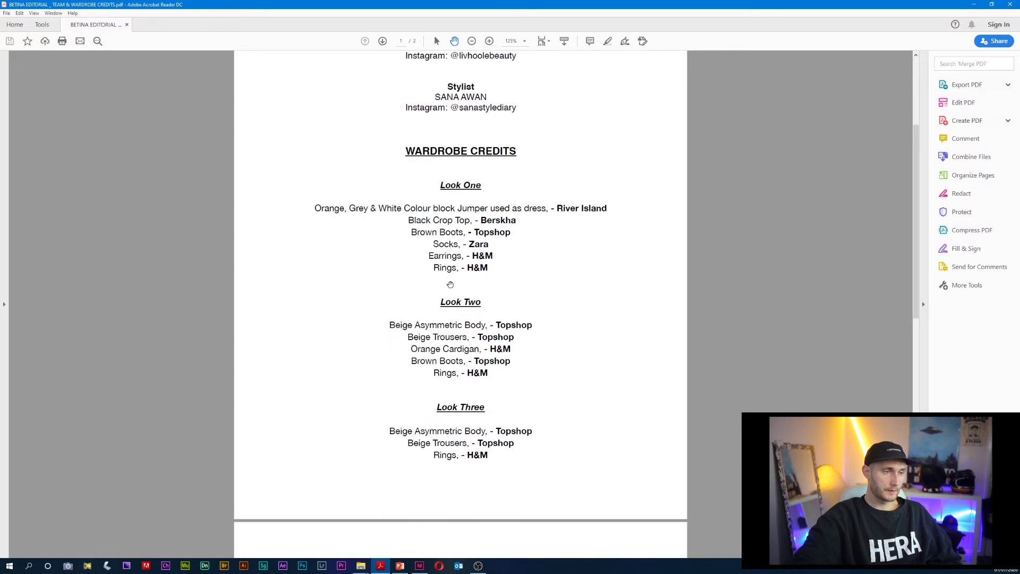
{"action": "scroll", "coordinate": [452, 288], "scroll_direction": "up", "scroll_amount": 5}
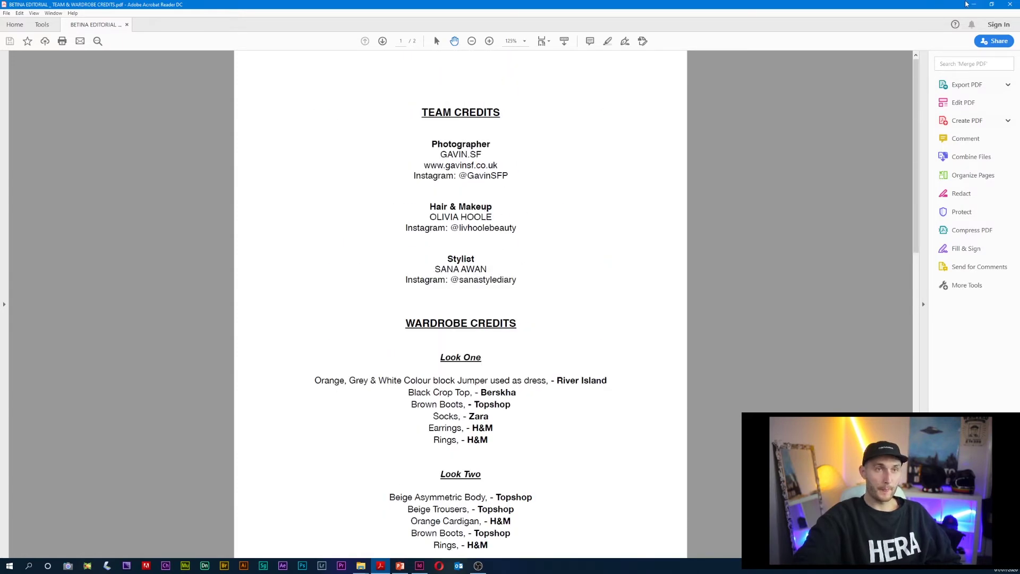
{"action": "left_click", "coordinate": [975, 4]}
{"action": "mouse_move", "coordinate": [361, 566]}
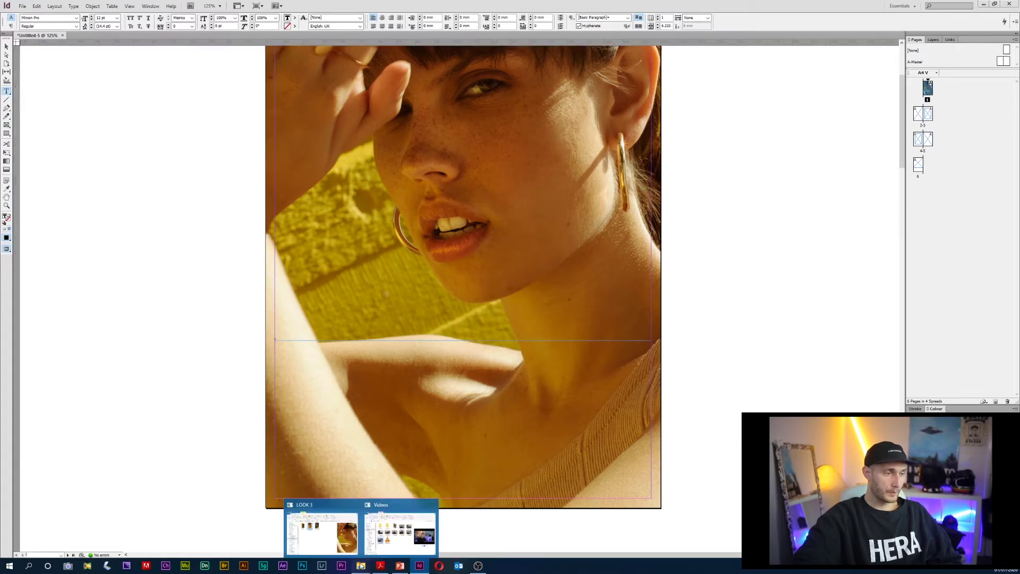
{"action": "left_click", "coordinate": [321, 544]}
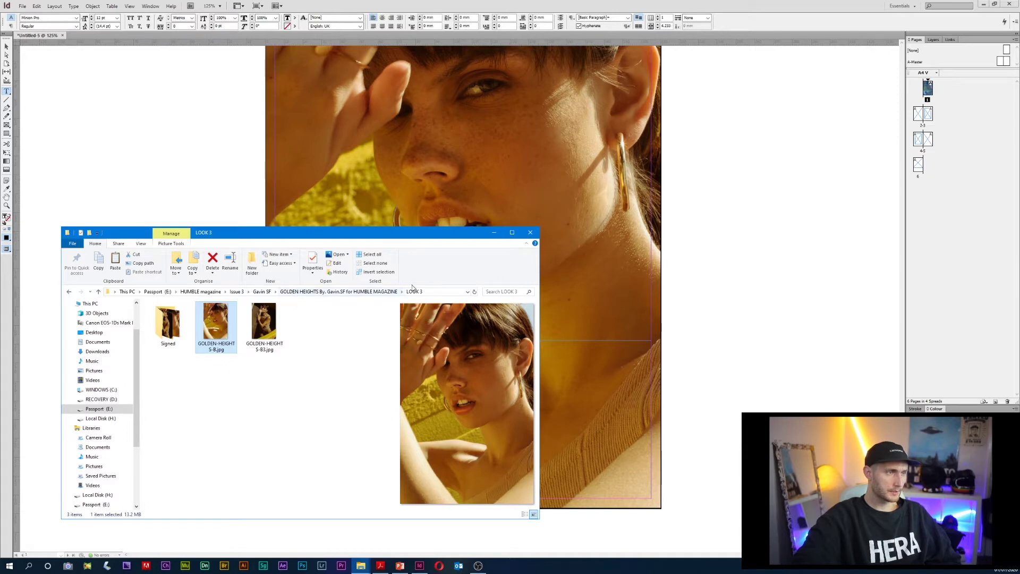
{"action": "left_click", "coordinate": [494, 232]}
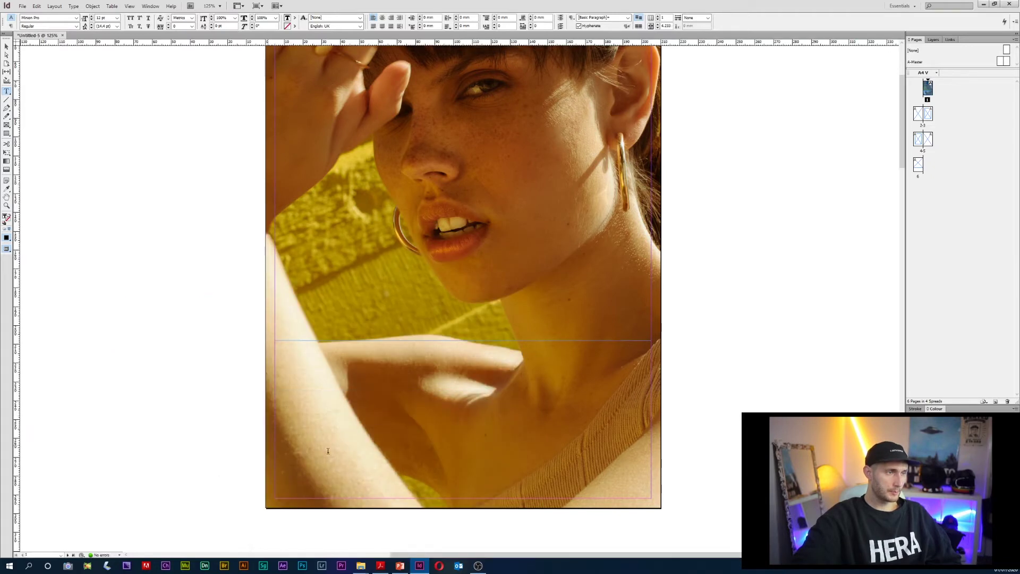
- Enter the title GOLDEN HEIGHTS on two lines in the page 1 text frame
{"action": "type", "text": "GO"}
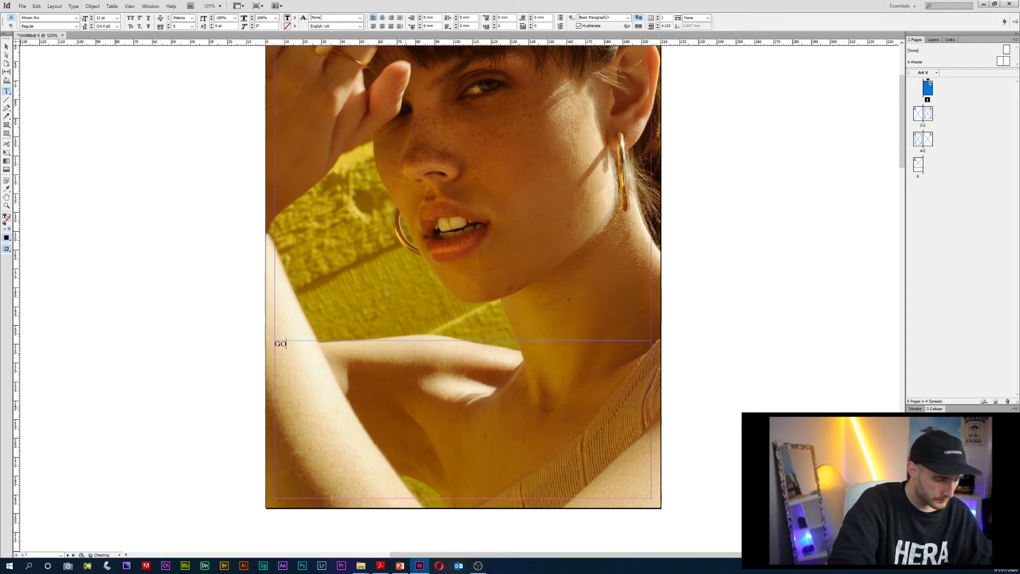
{"action": "type", "text": "LDEN"}
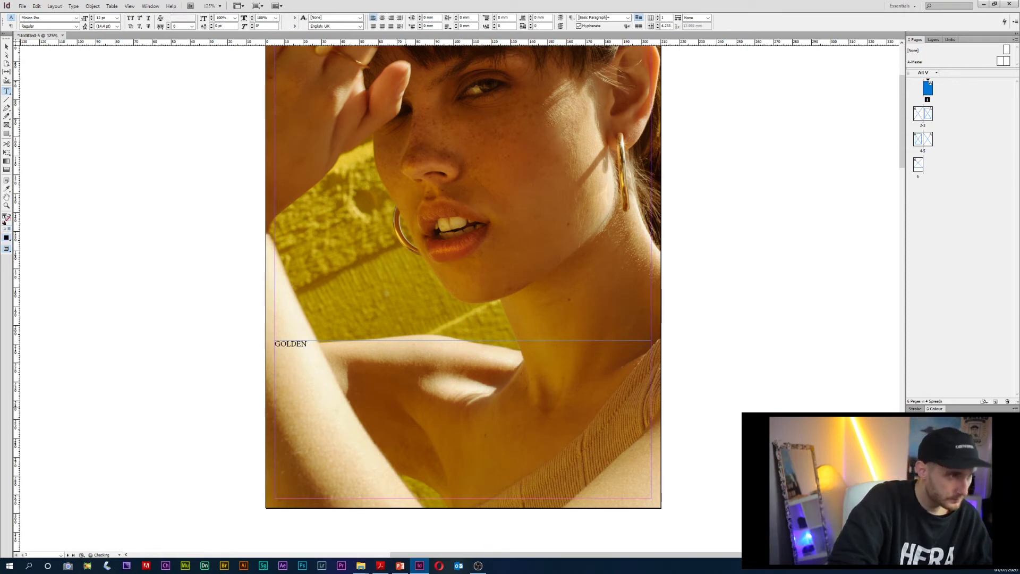
{"action": "key", "text": "Return"}
{"action": "type", "text": "HE"}
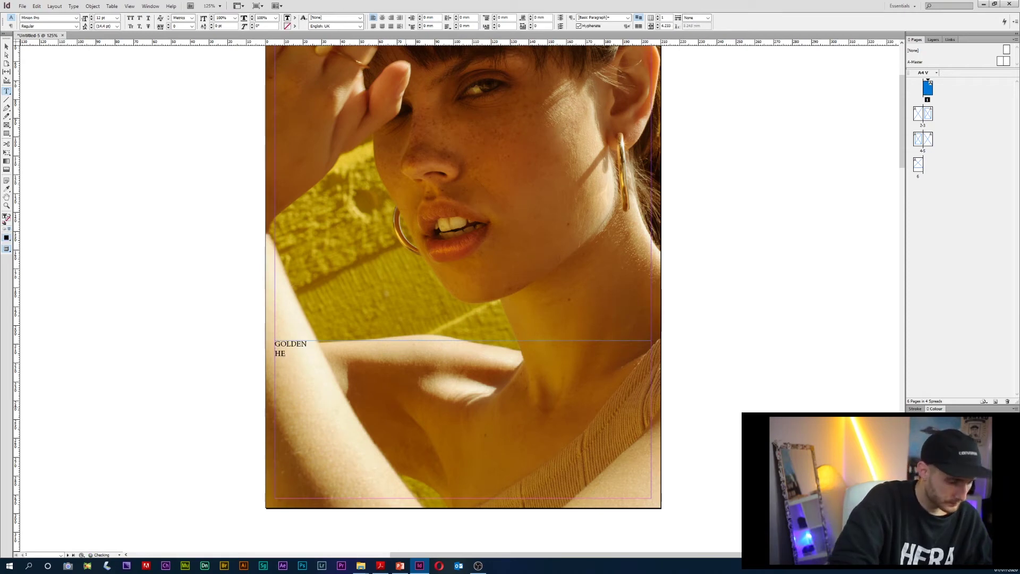
{"action": "type", "text": "IGHTS"}
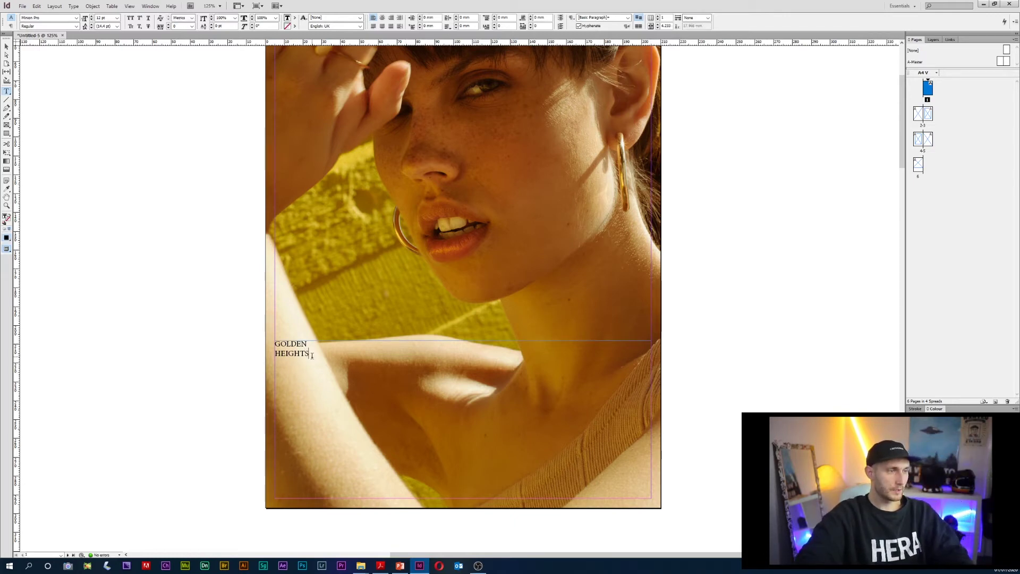
- Justify the GOLDEN HEIGHTS title with its last line centred and set its font size to 120 pt
{"action": "left_click_drag", "start_coordinate": [312, 355], "coordinate": [272, 342]}
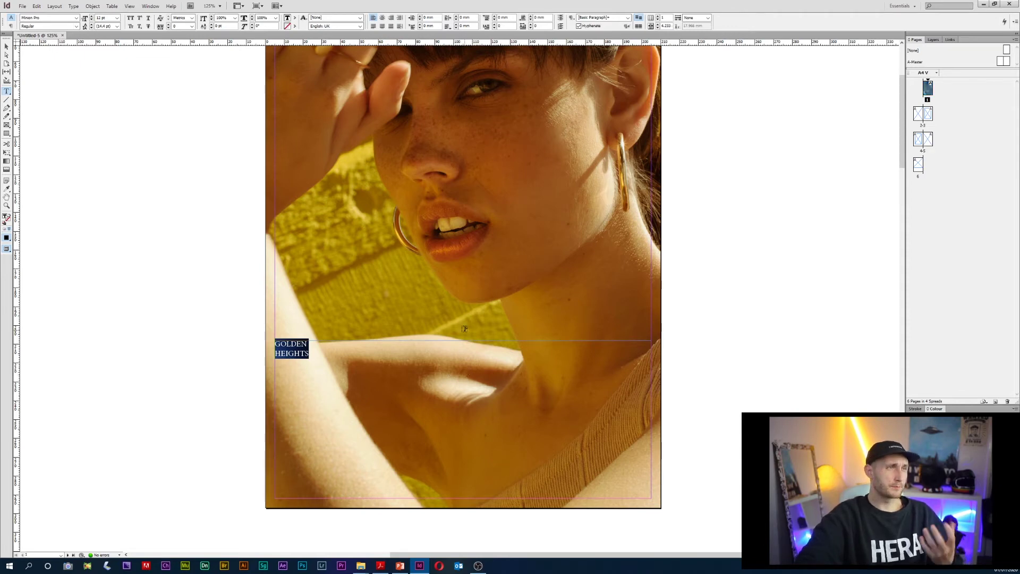
{"action": "left_click", "coordinate": [381, 27]}
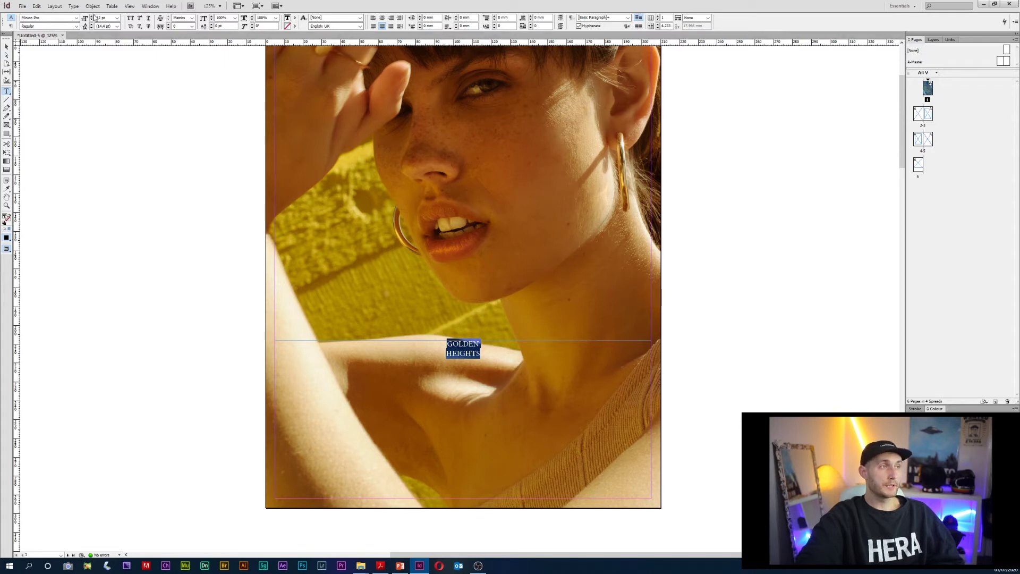
{"action": "left_click", "coordinate": [118, 19]}
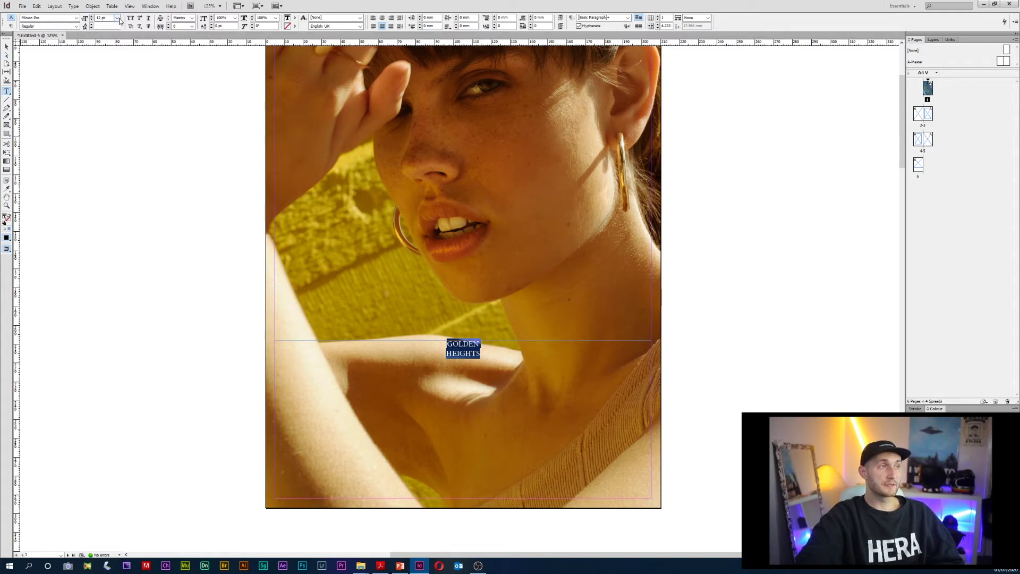
{"action": "left_click", "coordinate": [108, 99]}
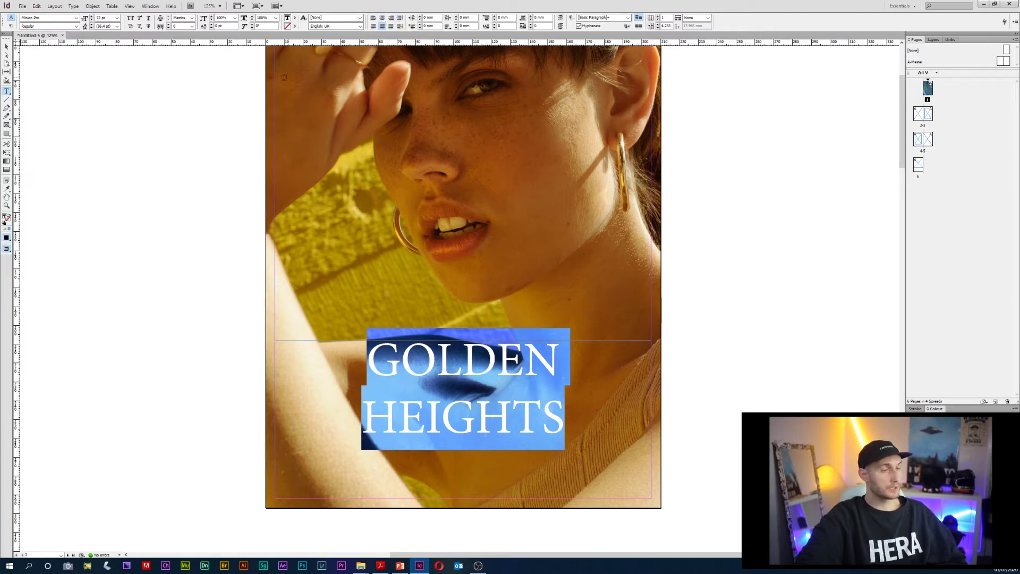
{"action": "left_click", "coordinate": [117, 17]}
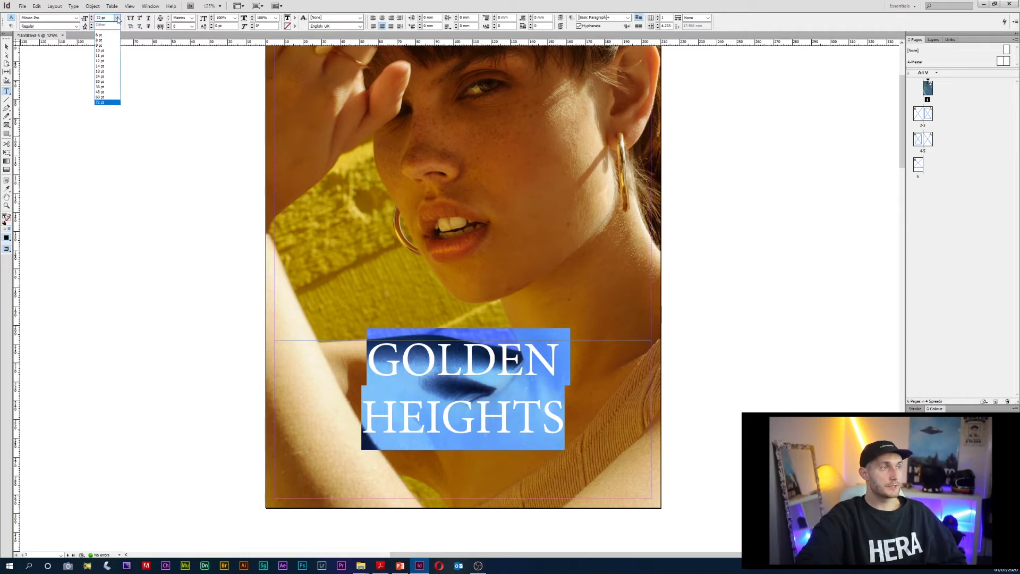
{"action": "left_click", "coordinate": [101, 19]}
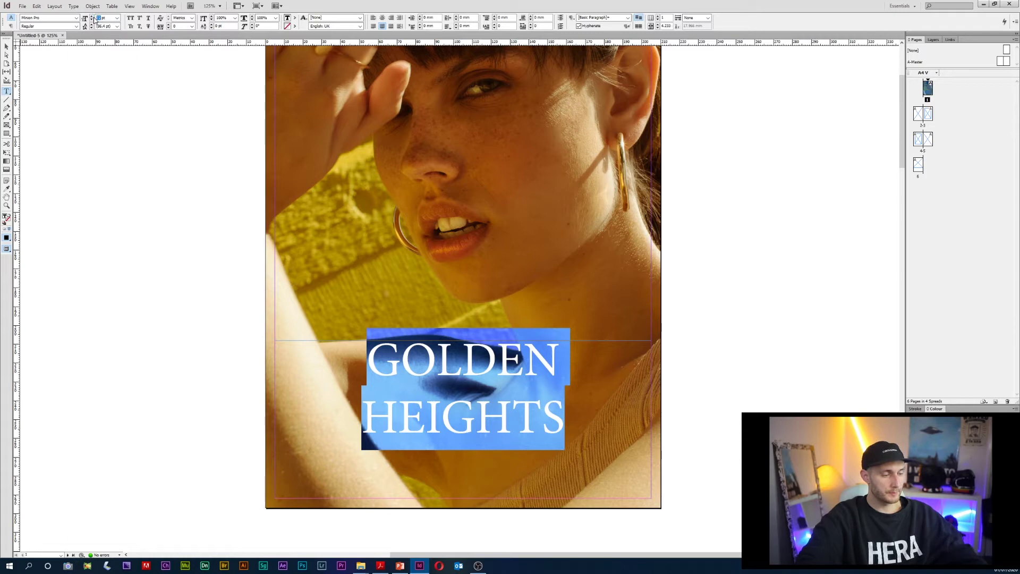
{"action": "type", "text": "120"}
{"action": "key", "text": "Return"}
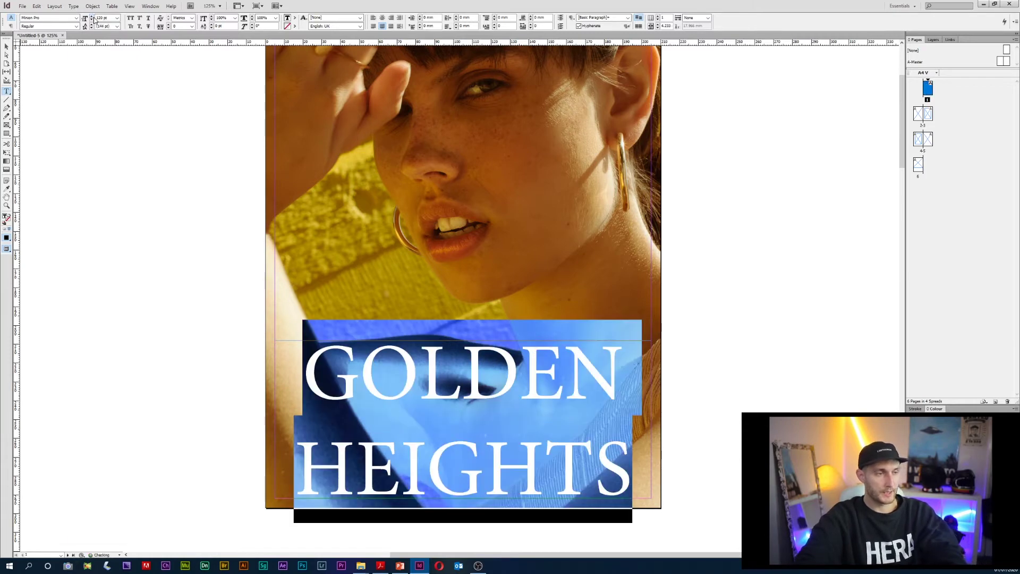
{"action": "left_click", "coordinate": [487, 384]}
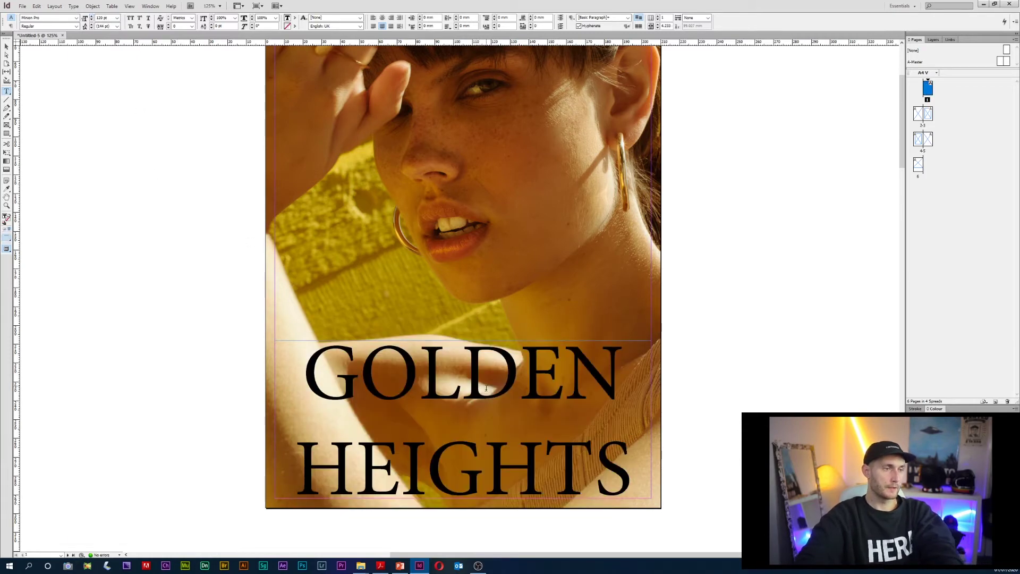
- Set the fill colour of the whole GOLDEN HEIGHTS title to Paper
{"action": "scroll", "coordinate": [486, 384], "scroll_direction": "down", "scroll_amount": 1}
{"action": "left_click_drag", "start_coordinate": [485, 383], "coordinate": [427, 370]}
{"action": "double_click", "coordinate": [428, 370]}
{"action": "key", "text": "ctrl+a"}
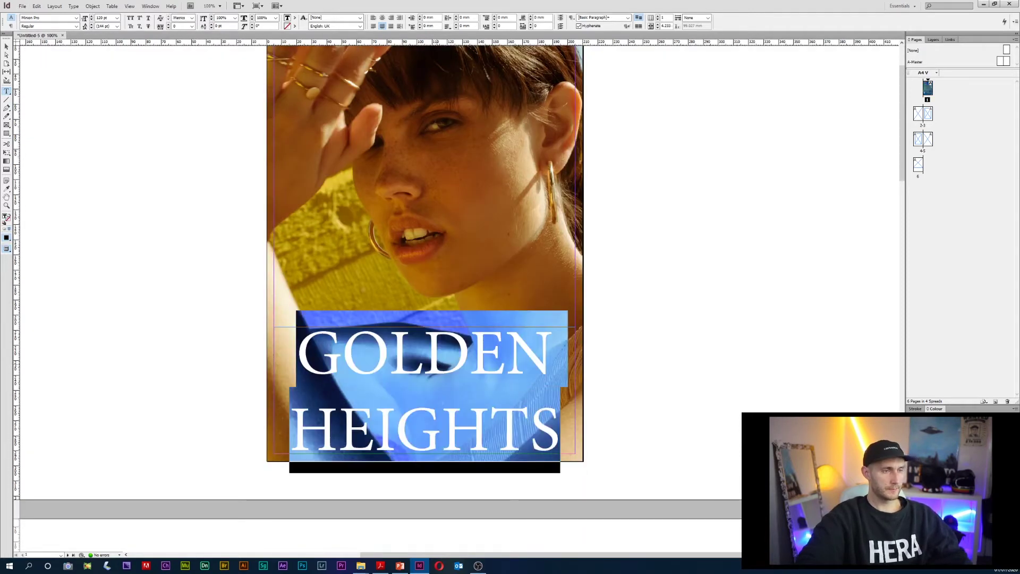
{"action": "left_click", "coordinate": [294, 19]}
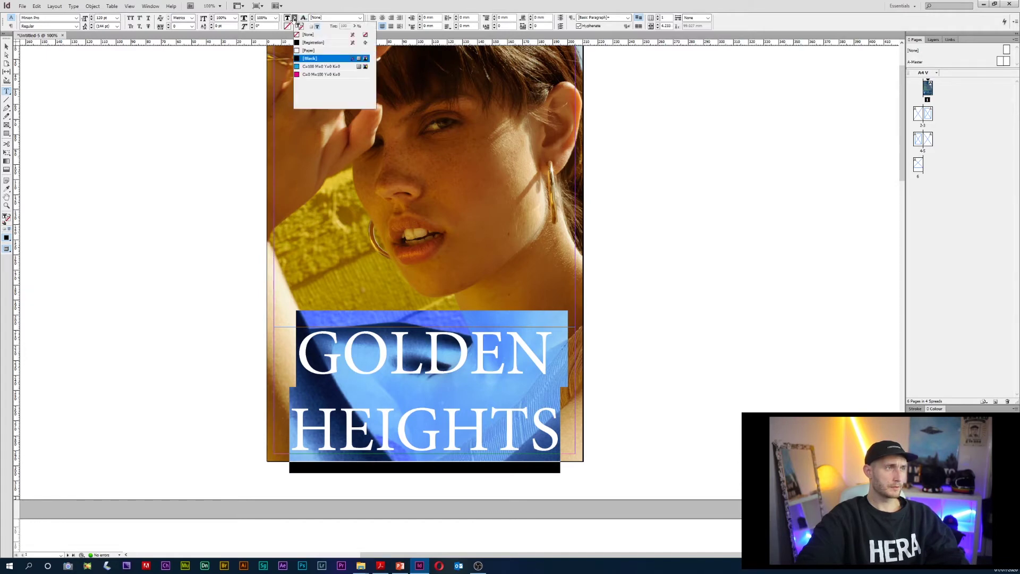
{"action": "left_click", "coordinate": [311, 51]}
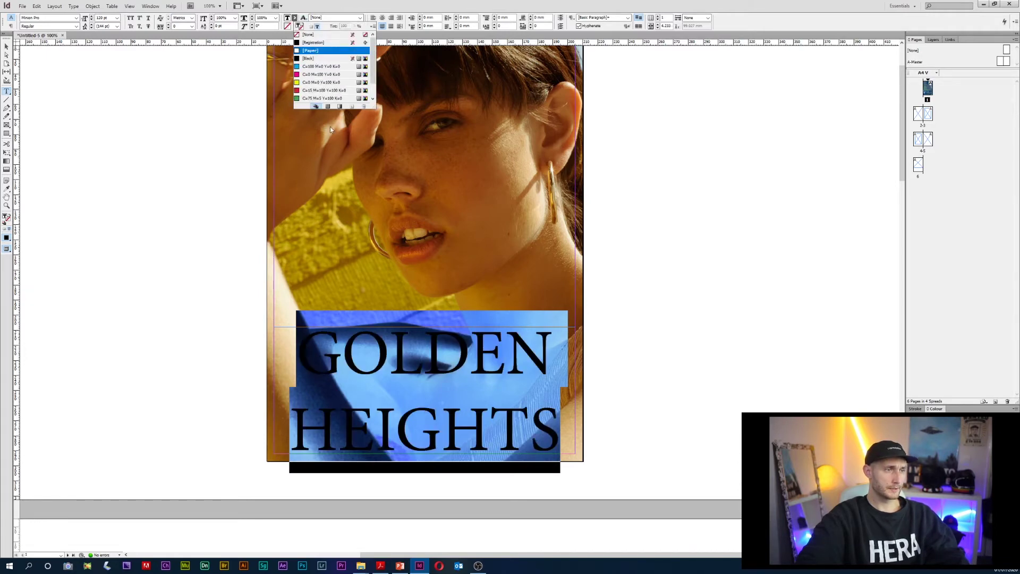
{"action": "left_click", "coordinate": [421, 353]}
- Change the font of both title lines to Modern No. 20, trying Mistral first
{"action": "double_click", "coordinate": [420, 353]}
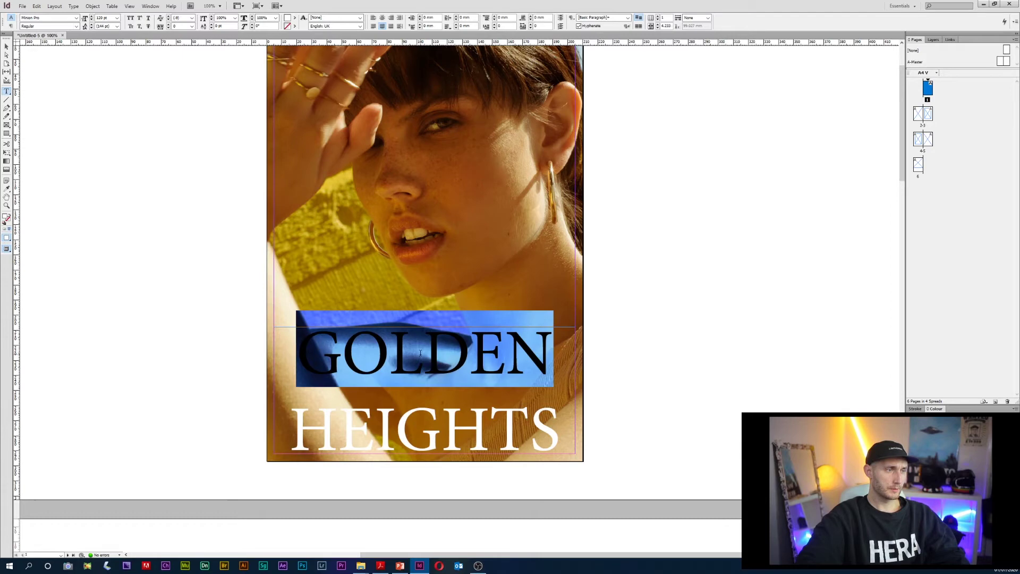
{"action": "key", "text": "ctrl+a"}
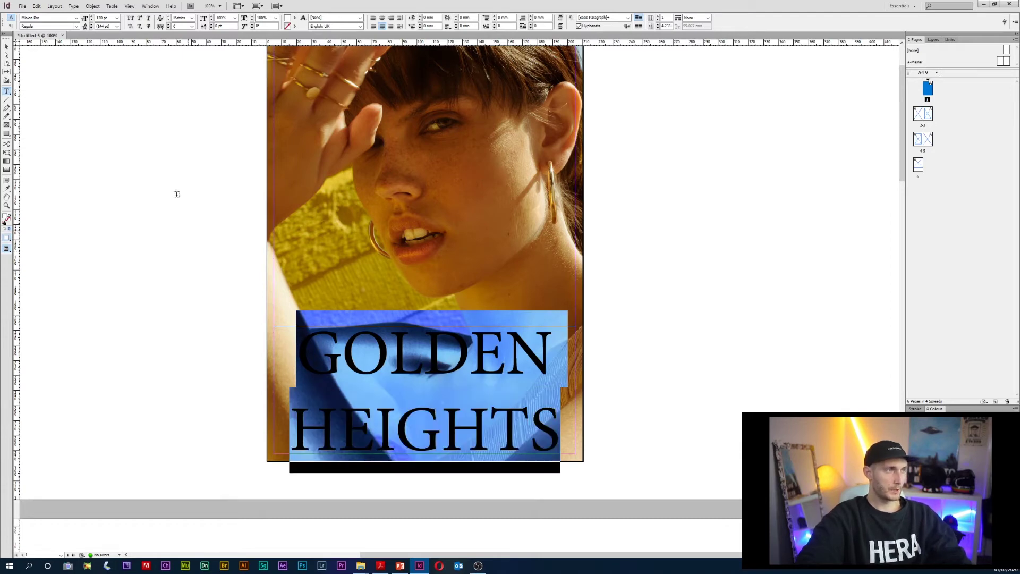
{"action": "type", "text": "Mistral"}
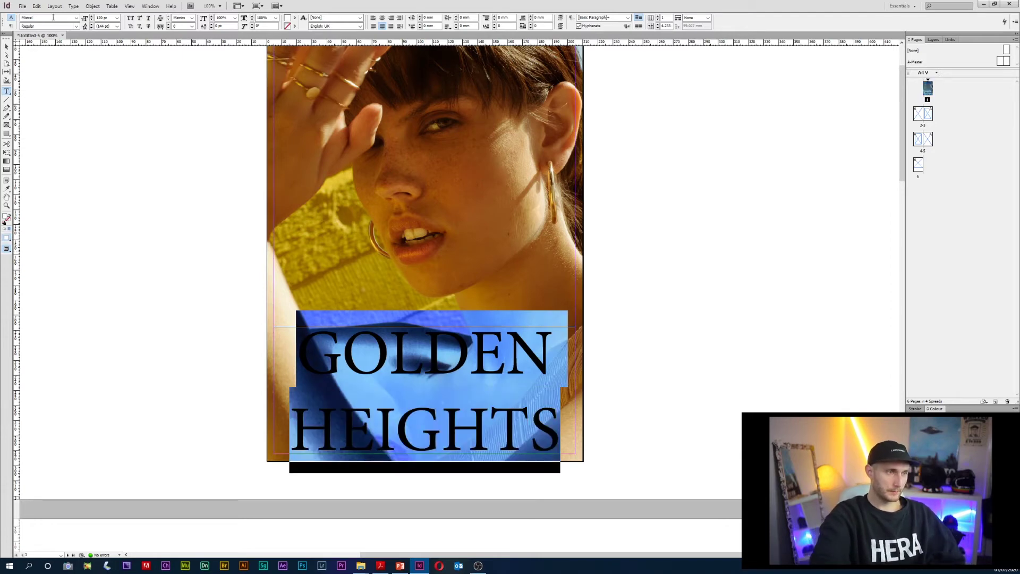
{"action": "key", "text": "Return"}
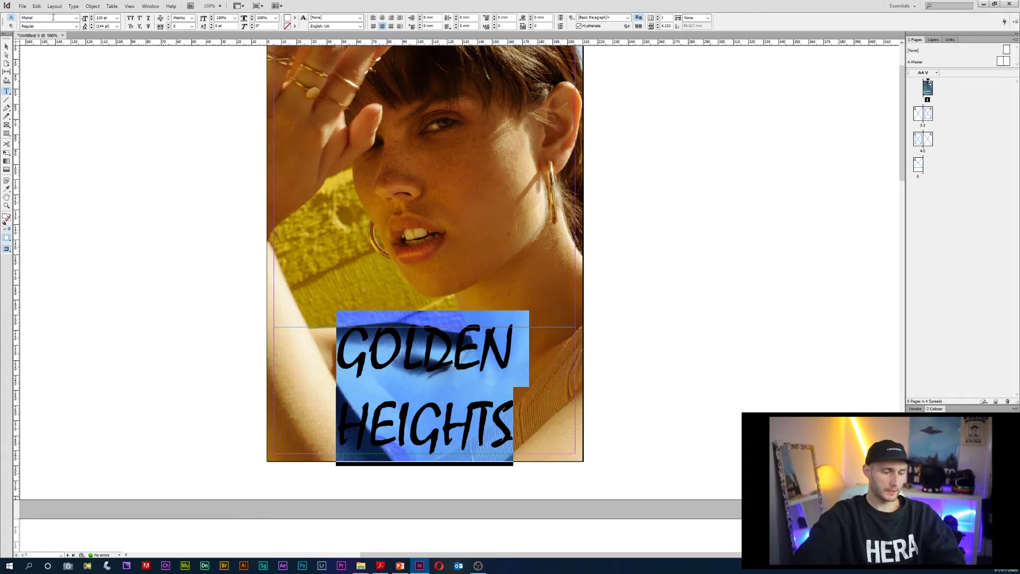
{"action": "key", "text": "Down"}
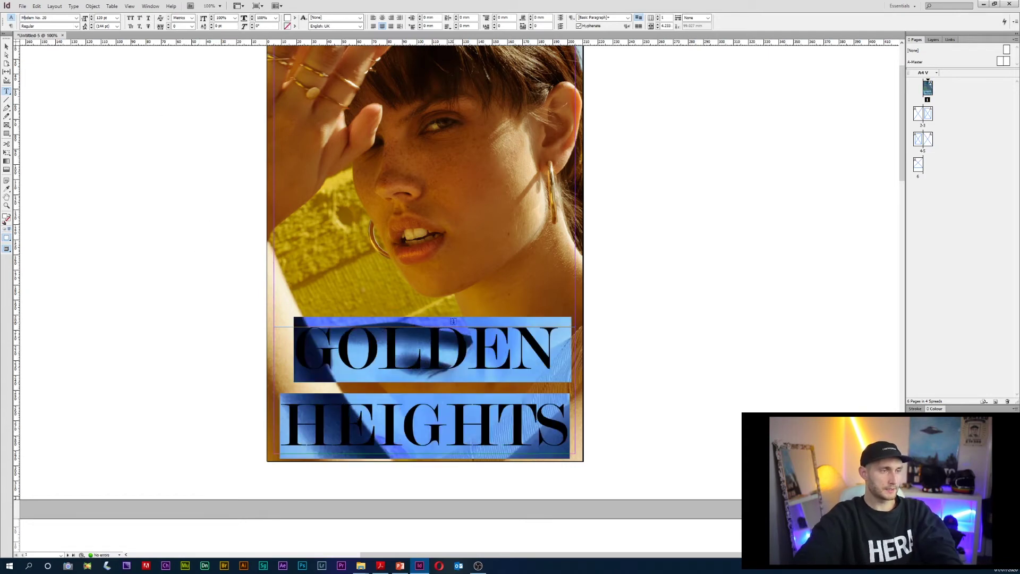
{"action": "left_click", "coordinate": [457, 349]}
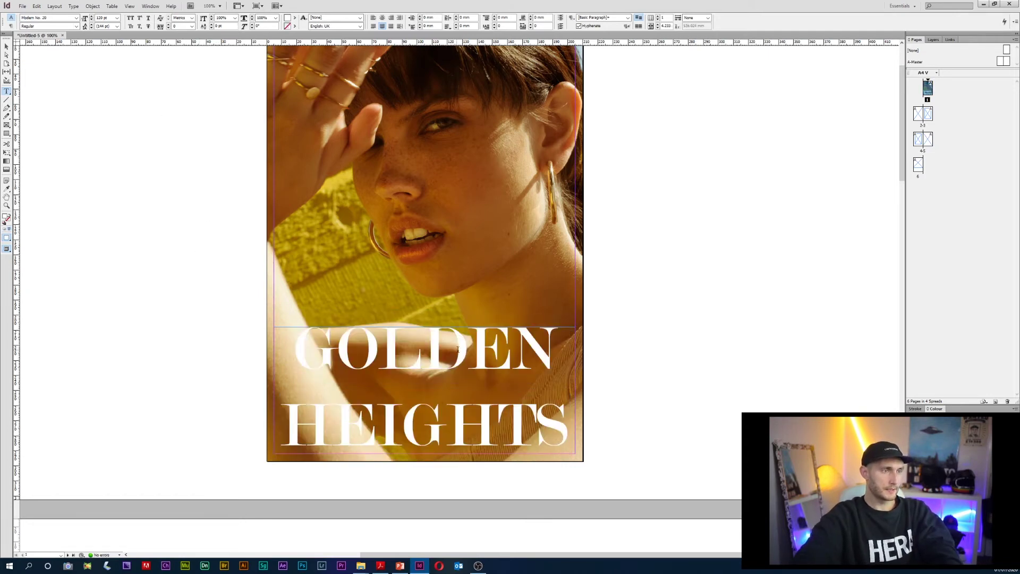
- Apply a Paper-coloured stroke to all the letters of the GOLDEN HEIGHTS title
{"action": "double_click", "coordinate": [465, 419]}
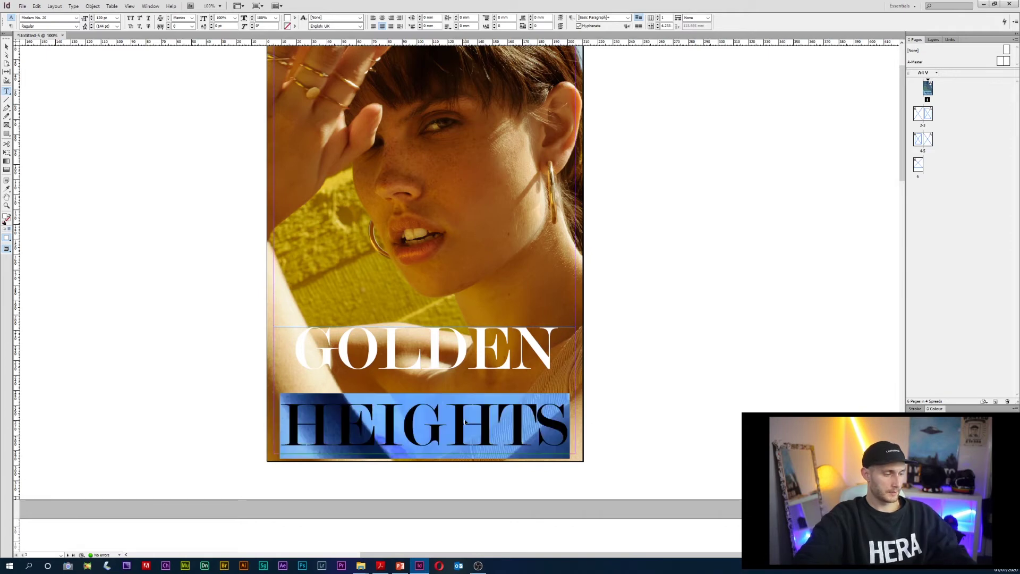
{"action": "key", "text": "ctrl+a"}
{"action": "left_click", "coordinate": [295, 26]}
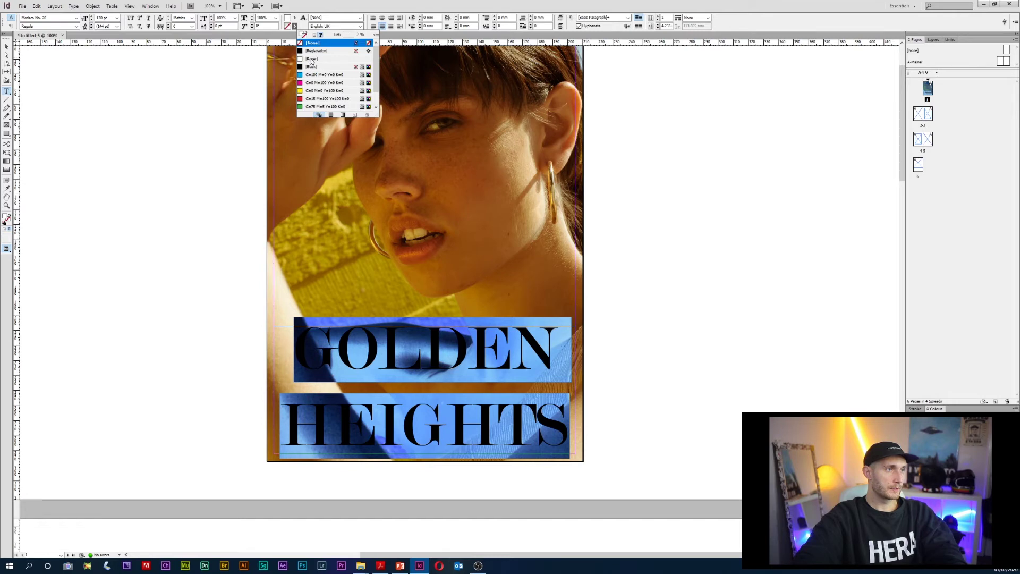
{"action": "left_click", "coordinate": [311, 62]}
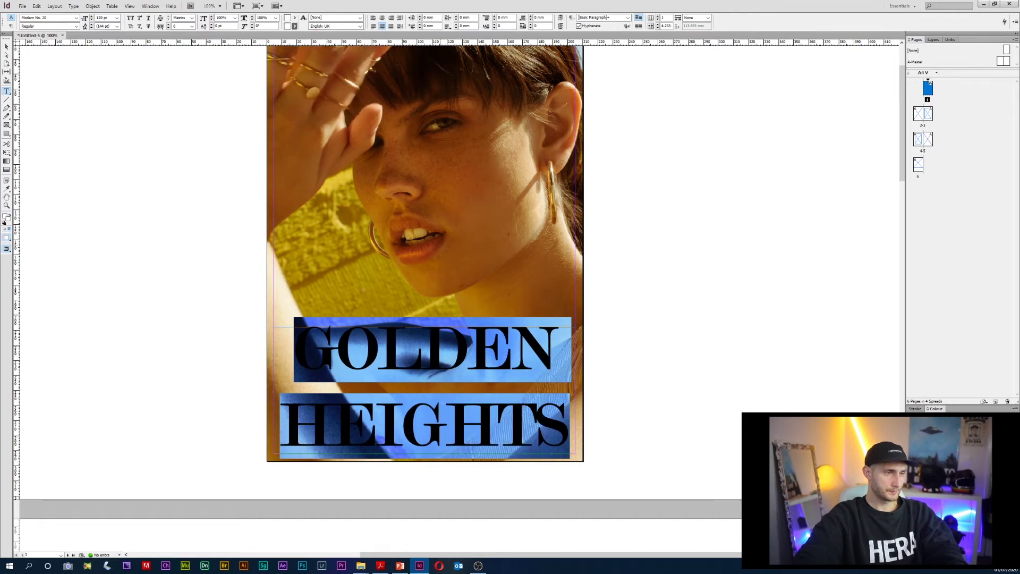
- Justify all lines of the title so both words span the full width of the text frame
{"action": "left_click", "coordinate": [452, 358]}
{"action": "double_click", "coordinate": [452, 357]}
{"action": "left_click", "coordinate": [452, 358]}
{"action": "key", "text": "ctrl+a"}
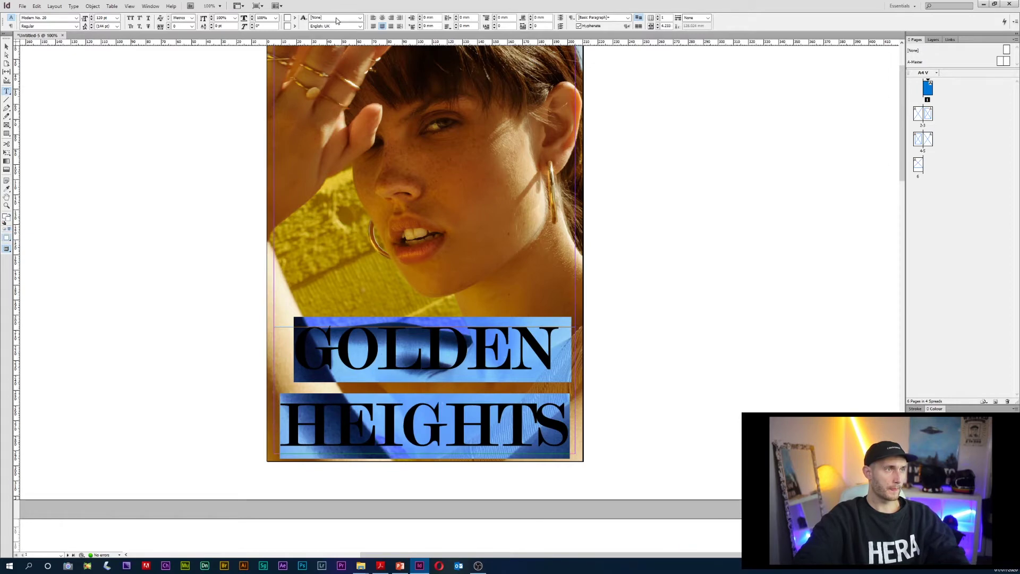
{"action": "left_click", "coordinate": [391, 26]}
{"action": "left_click", "coordinate": [448, 368]}
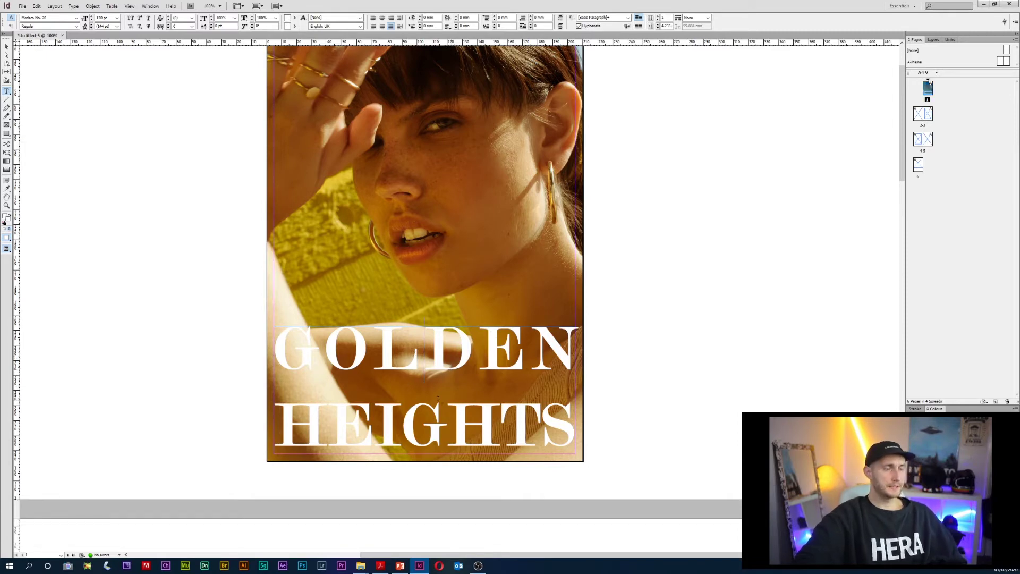
- Change the whole GOLDEN HEIGHTS title's fill colour to Registration and its stroke colour to Black
{"action": "triple_click", "coordinate": [577, 328]}
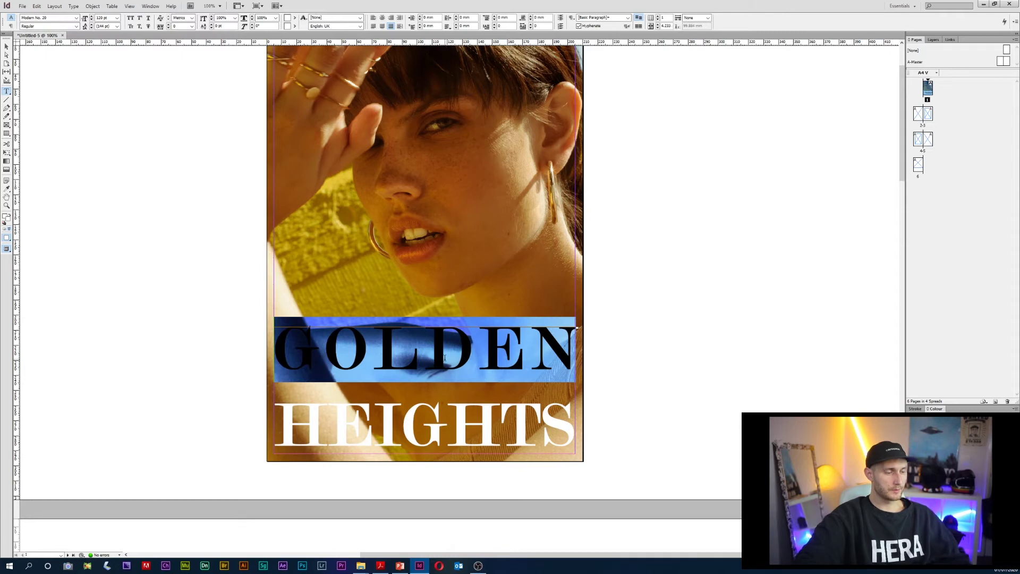
{"action": "key", "text": "ctrl+a"}
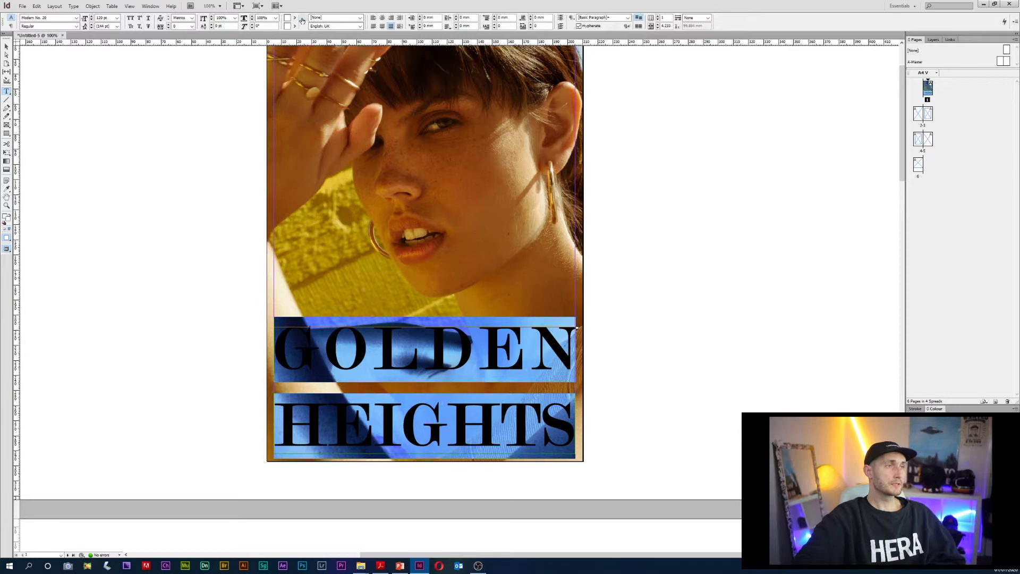
{"action": "left_click", "coordinate": [321, 19]}
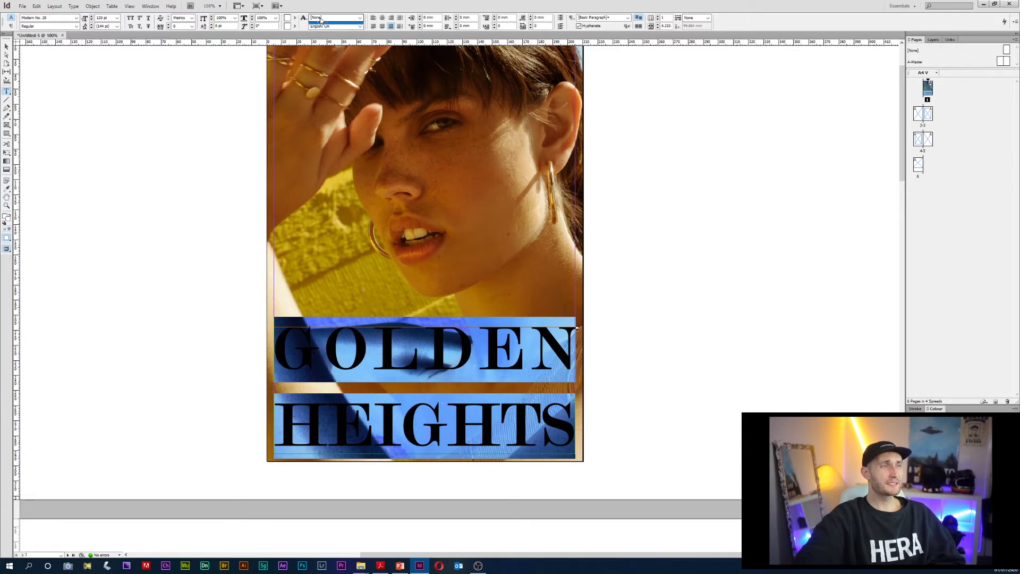
{"action": "left_click", "coordinate": [293, 19]}
{"action": "left_click", "coordinate": [294, 20]}
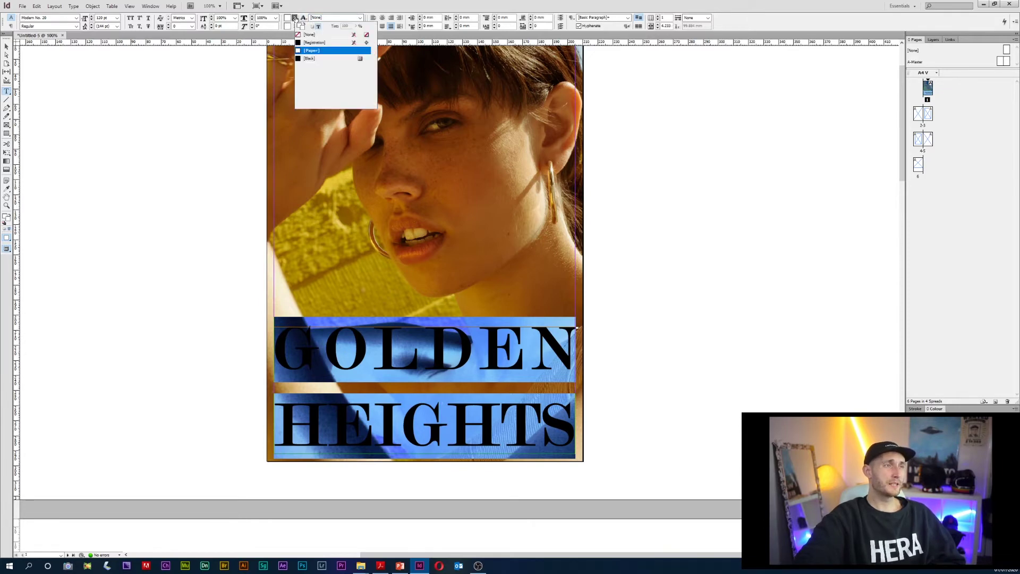
{"action": "left_click", "coordinate": [308, 43]}
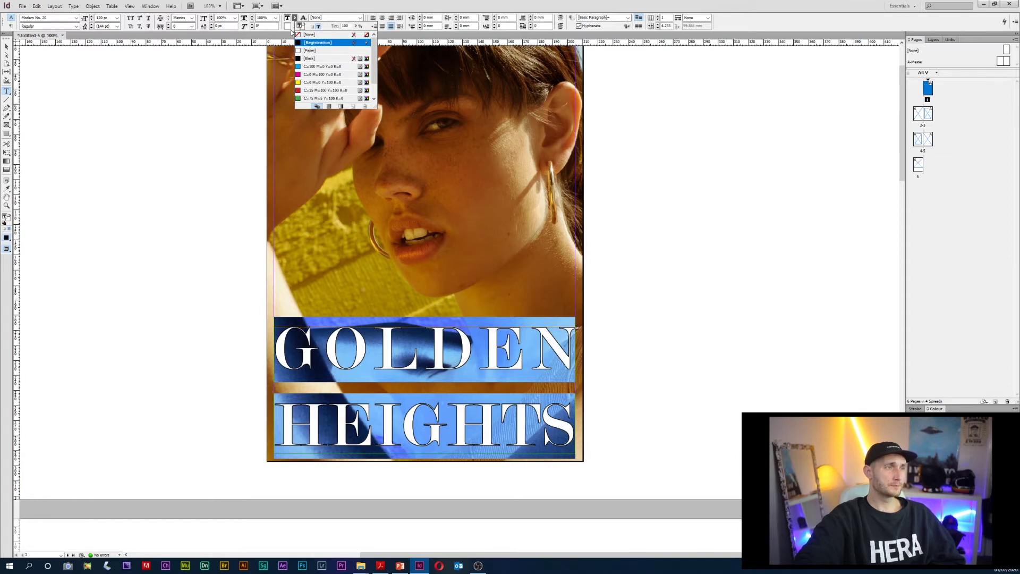
{"action": "left_click", "coordinate": [294, 27]}
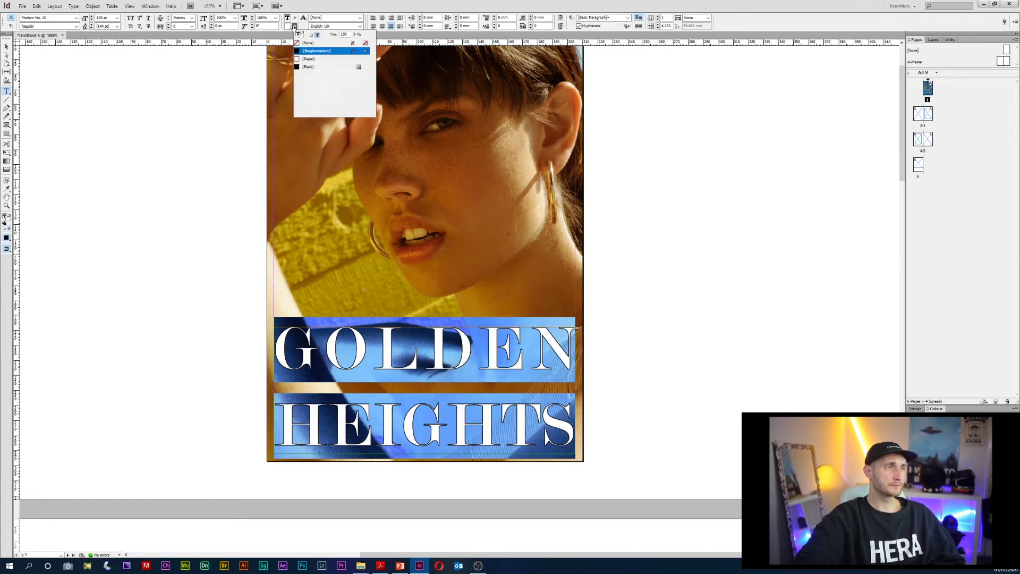
{"action": "left_click", "coordinate": [307, 67]}
{"action": "key", "text": "Escape"}
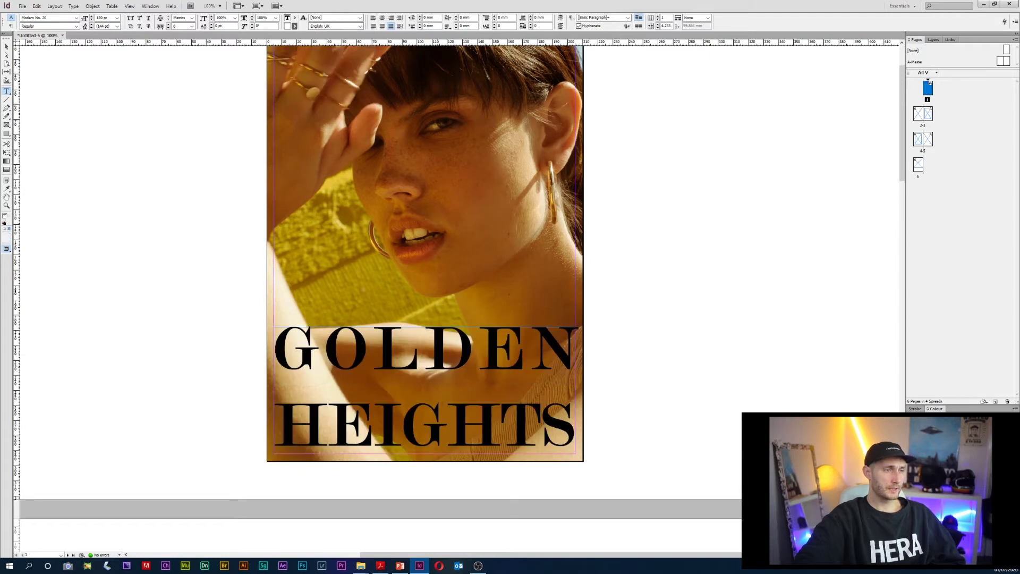
- Check how the recoloured title reads over the page 1 photo and alongside the following spreads
{"action": "left_click", "coordinate": [448, 310]}
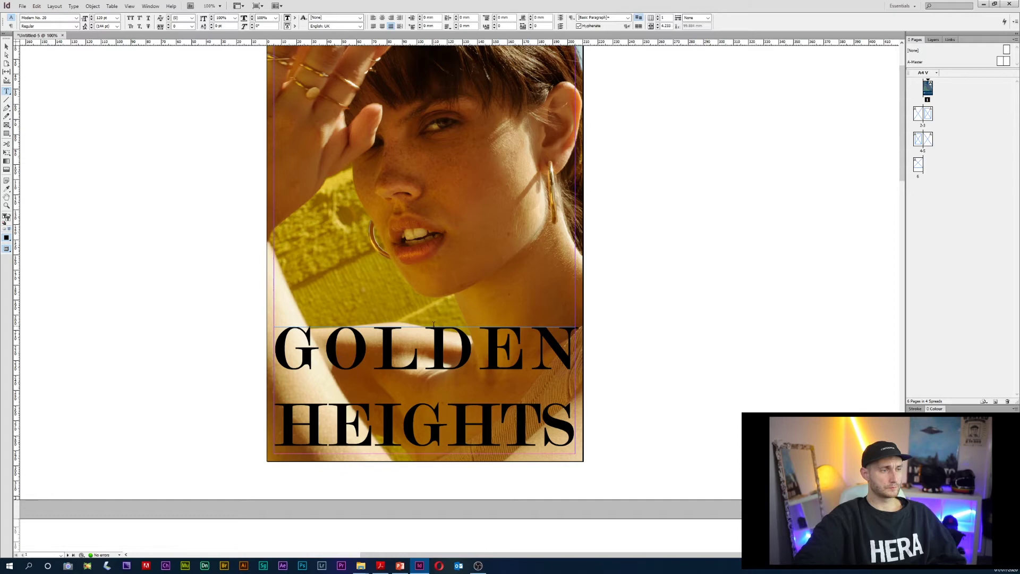
{"action": "scroll", "coordinate": [448, 313], "scroll_direction": "down", "scroll_amount": 2}
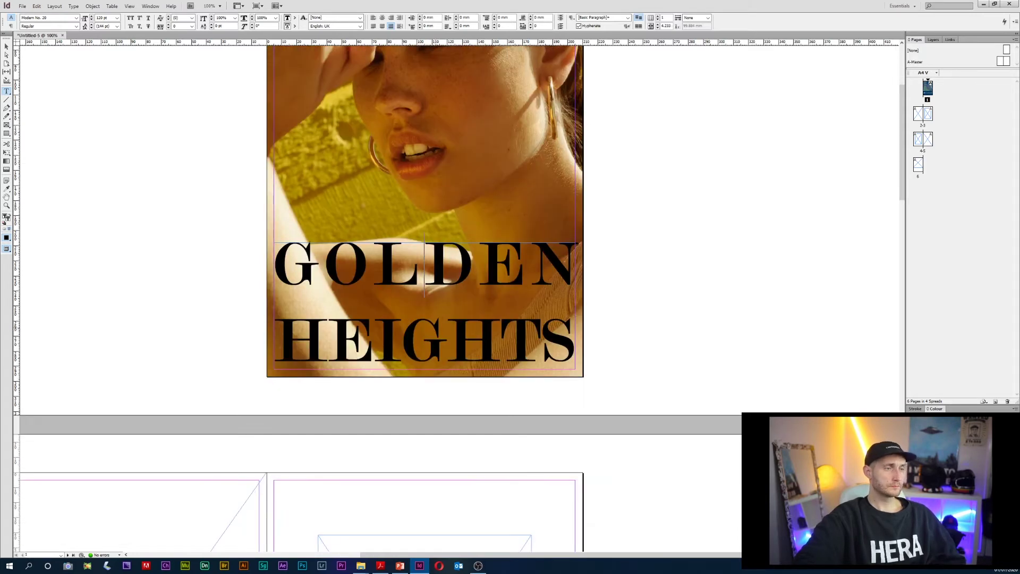
{"action": "scroll", "coordinate": [448, 312], "scroll_direction": "up", "scroll_amount": 3}
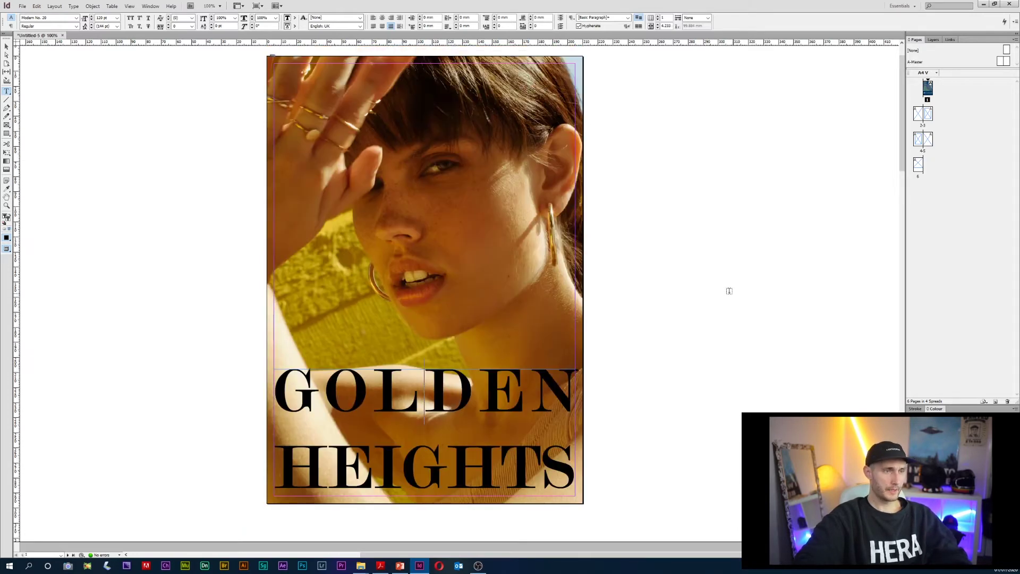
{"action": "scroll", "coordinate": [466, 276], "scroll_direction": "down", "scroll_amount": 1}
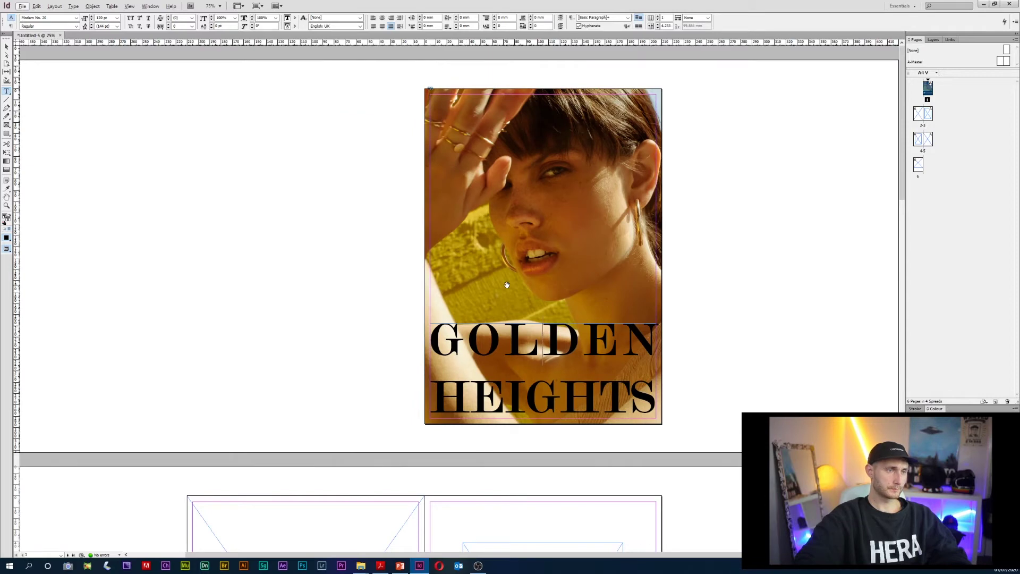
{"action": "scroll", "coordinate": [508, 286], "scroll_direction": "down", "scroll_amount": 2}
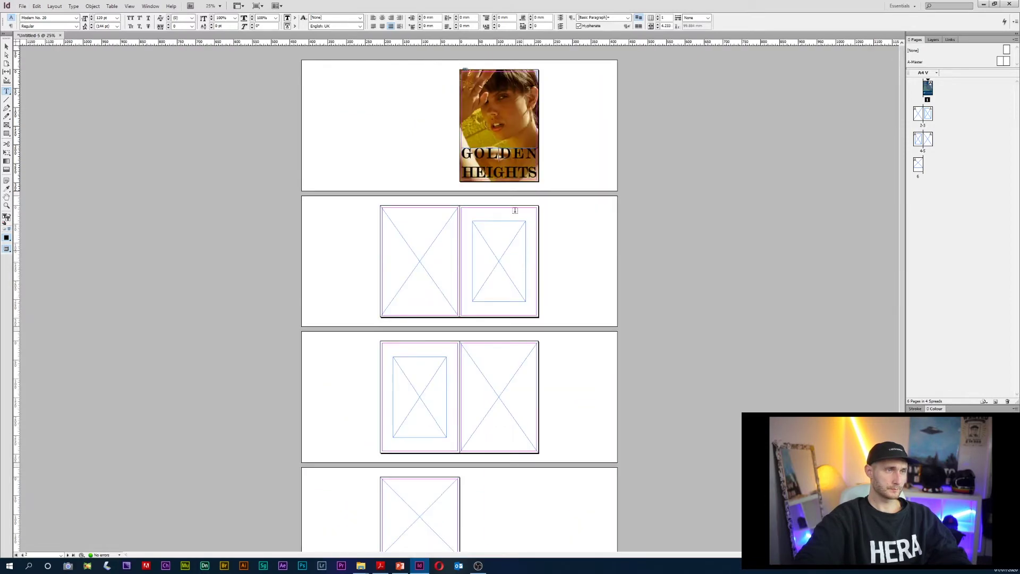
{"action": "scroll", "coordinate": [503, 159], "scroll_direction": "up", "scroll_amount": 1}
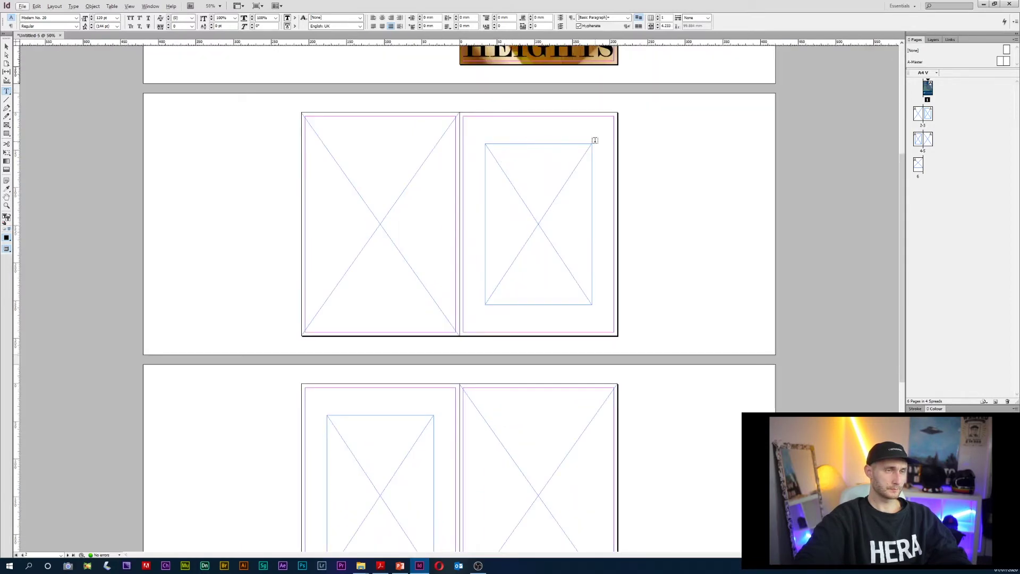
{"action": "scroll", "coordinate": [595, 141], "scroll_direction": "up", "scroll_amount": 3}
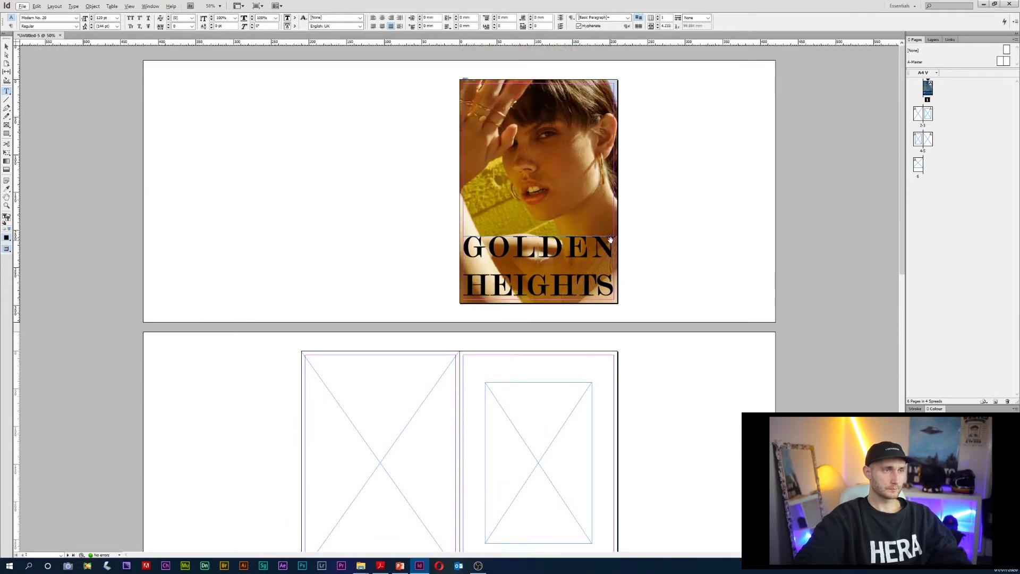
- Cut GOLDEN out of the title and lower the text frame's top edge so HEIGHTS sits at page 1's bottom margin
{"action": "scroll", "coordinate": [610, 240], "scroll_direction": "up", "scroll_amount": 1}
{"action": "double_click", "coordinate": [572, 247]}
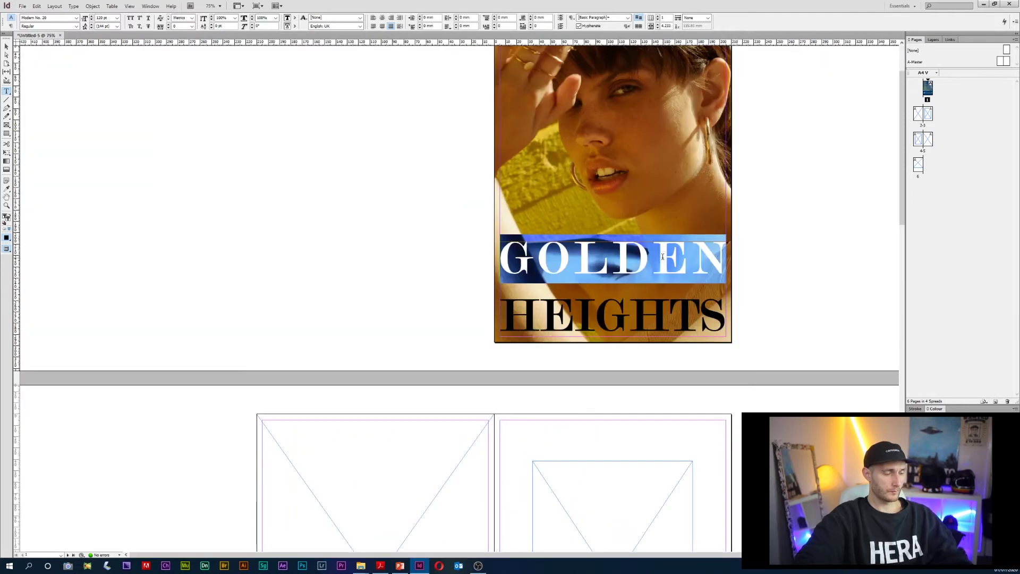
{"action": "key", "text": "Delete"}
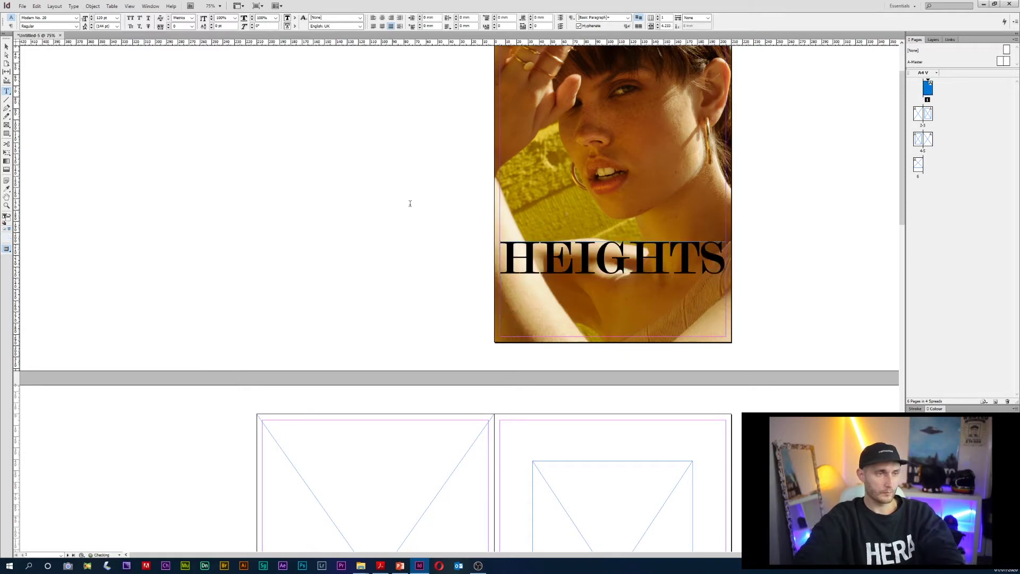
{"action": "left_click", "coordinate": [6, 47]}
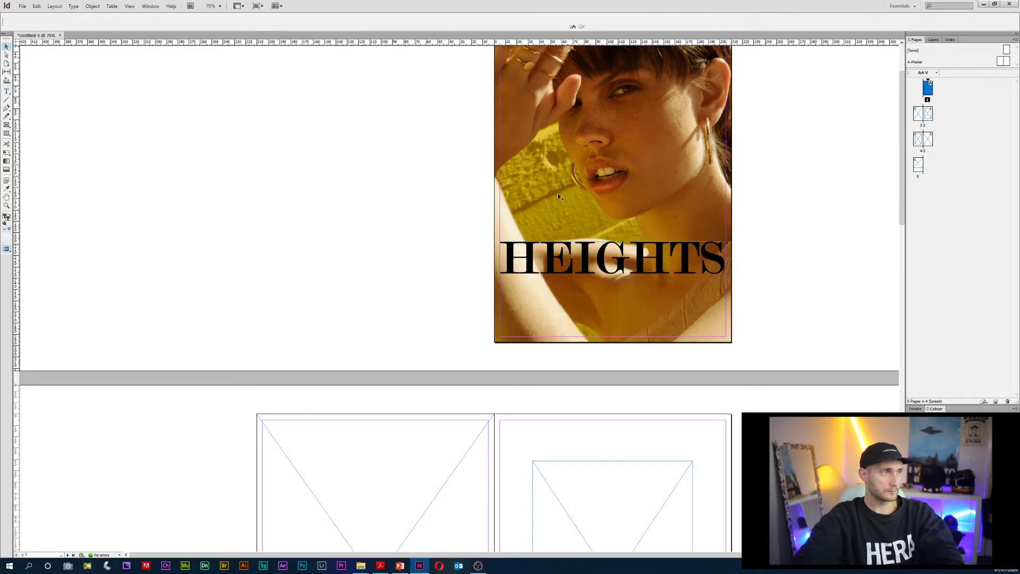
{"action": "left_click", "coordinate": [624, 250]}
{"action": "left_click_drag", "start_coordinate": [613, 243], "coordinate": [612, 301]}
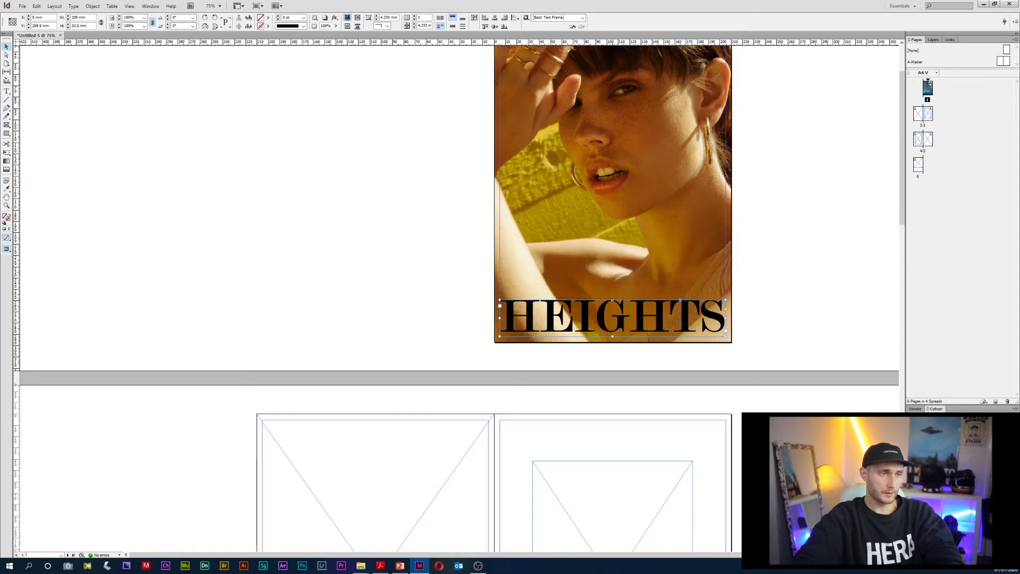
{"action": "scroll", "coordinate": [619, 232], "scroll_direction": "up", "scroll_amount": 3}
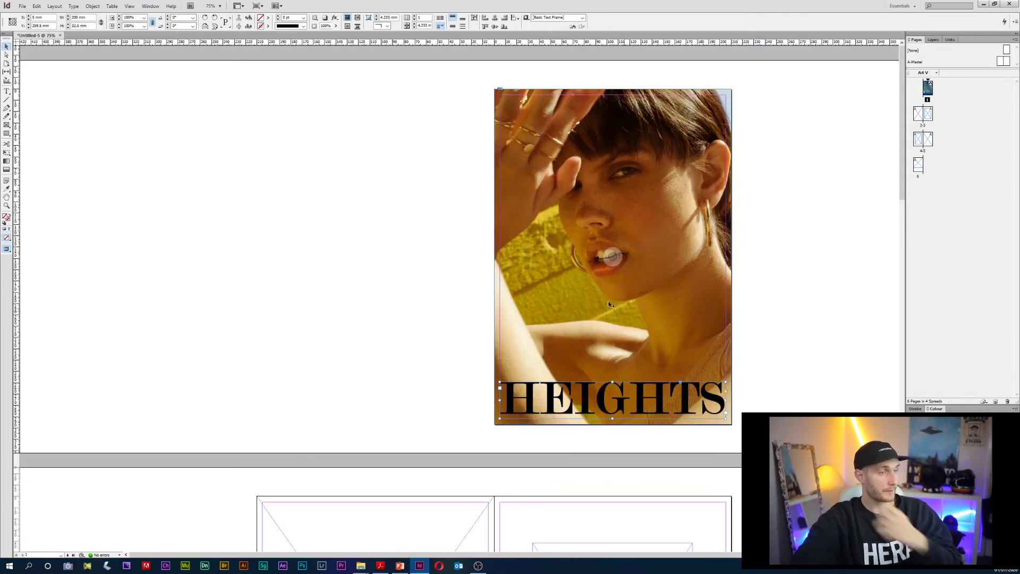
- Put GOLDEN in its own 200 mm wide text frame and move it to the top margin of page 1
{"action": "key", "text": "t"}
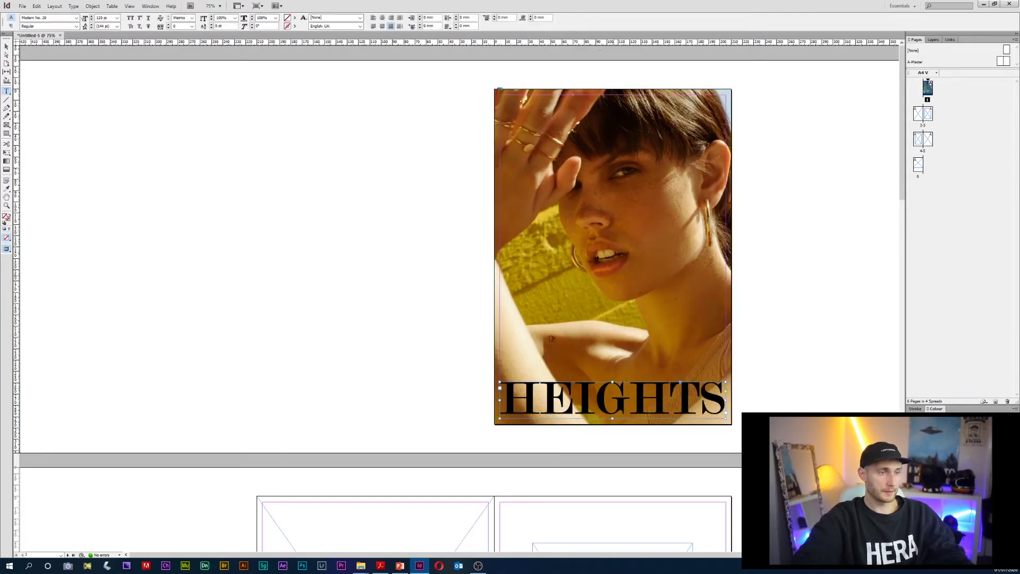
{"action": "left_click_drag", "start_coordinate": [540, 322], "coordinate": [685, 362]}
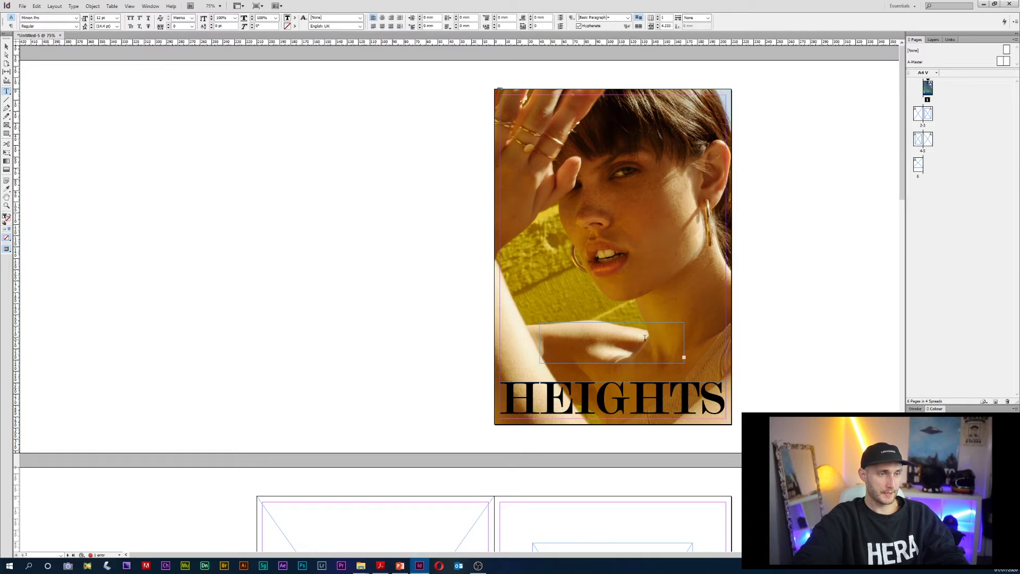
{"action": "left_click", "coordinate": [6, 47]}
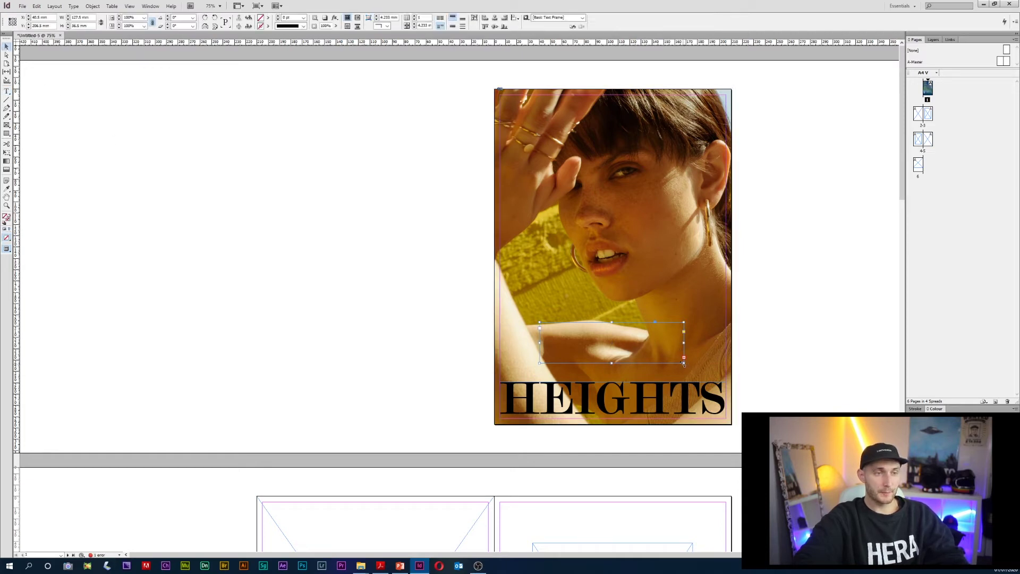
{"action": "left_click_drag", "start_coordinate": [684, 363], "coordinate": [727, 370]}
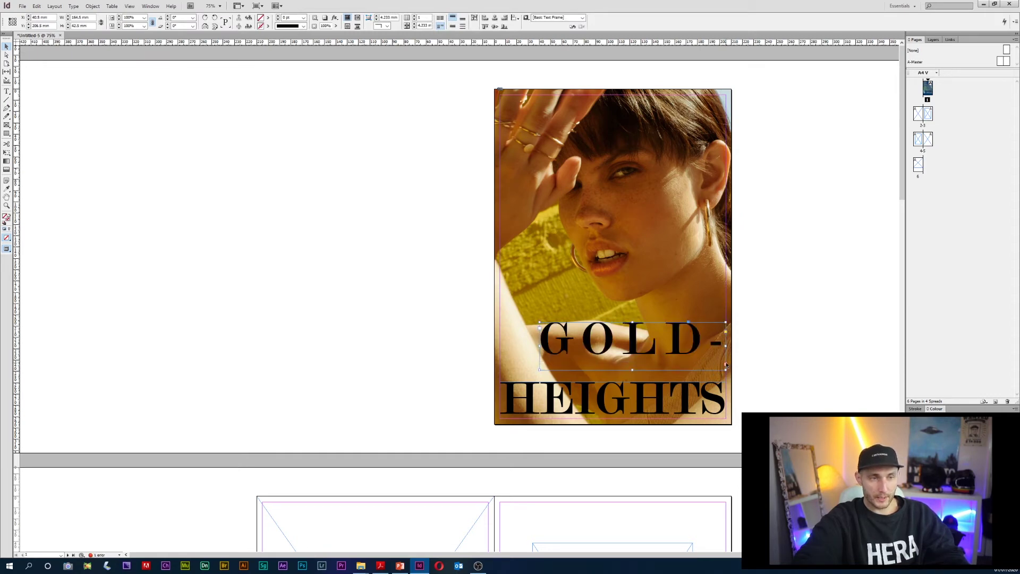
{"action": "left_click_drag", "start_coordinate": [540, 346], "coordinate": [500, 346]}
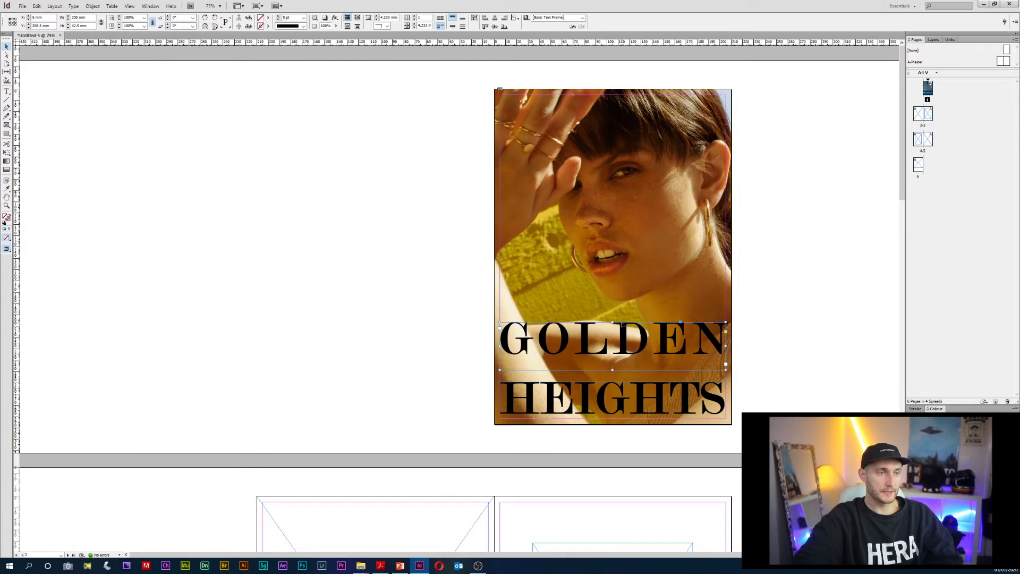
{"action": "left_click_drag", "start_coordinate": [623, 324], "coordinate": [623, 97]}
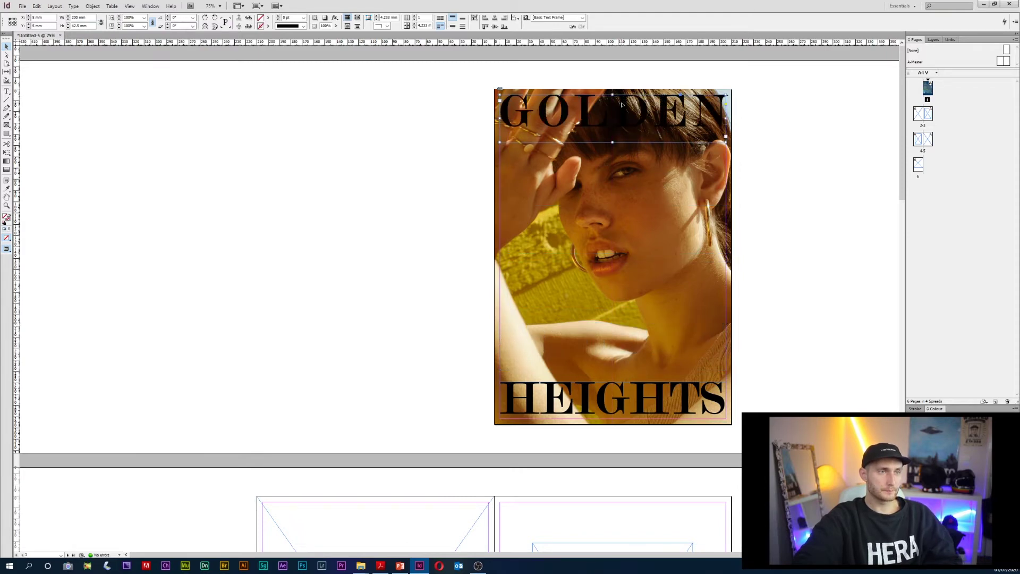
- Set both the fill and the stroke colour of the word GOLDEN to Paper
{"action": "triple_click", "coordinate": [623, 104]}
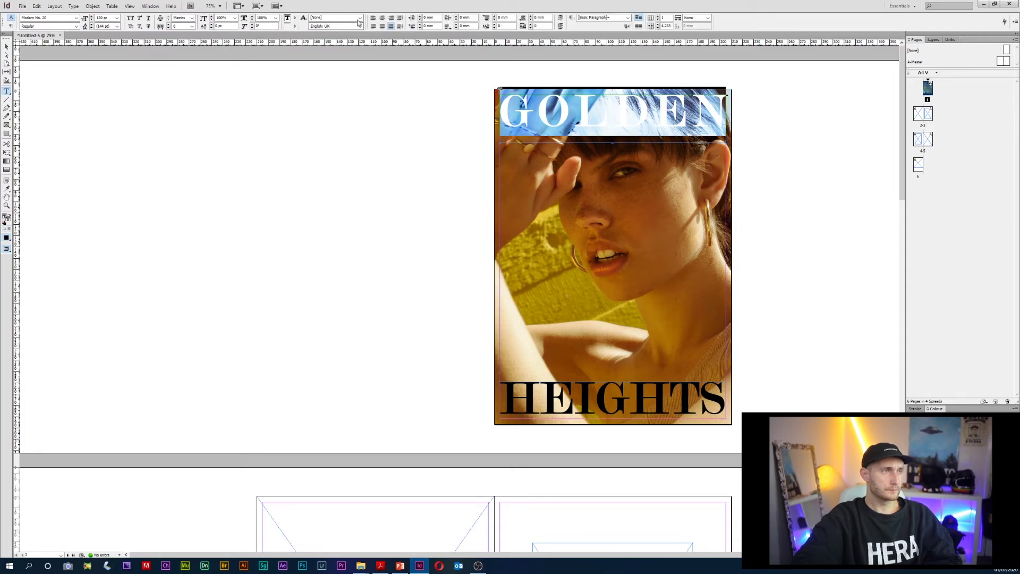
{"action": "left_click", "coordinate": [295, 18]}
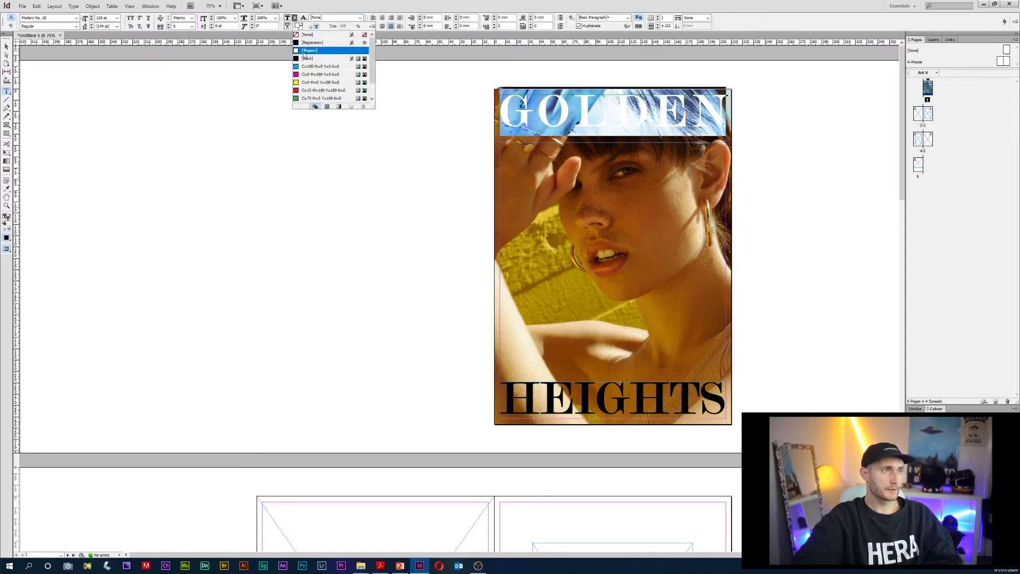
{"action": "key", "text": "Return"}
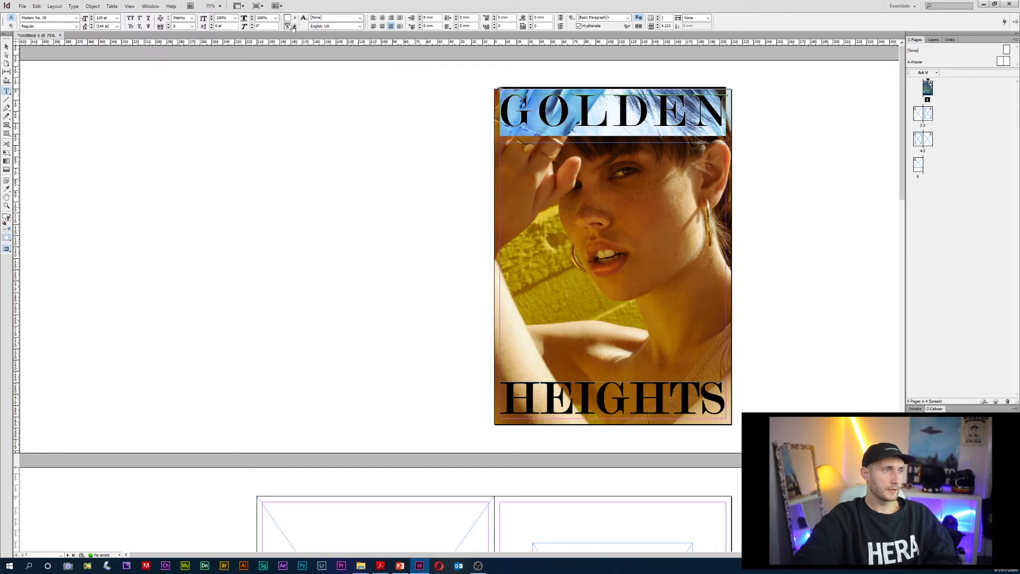
{"action": "left_click", "coordinate": [294, 27]}
{"action": "left_click", "coordinate": [310, 59]}
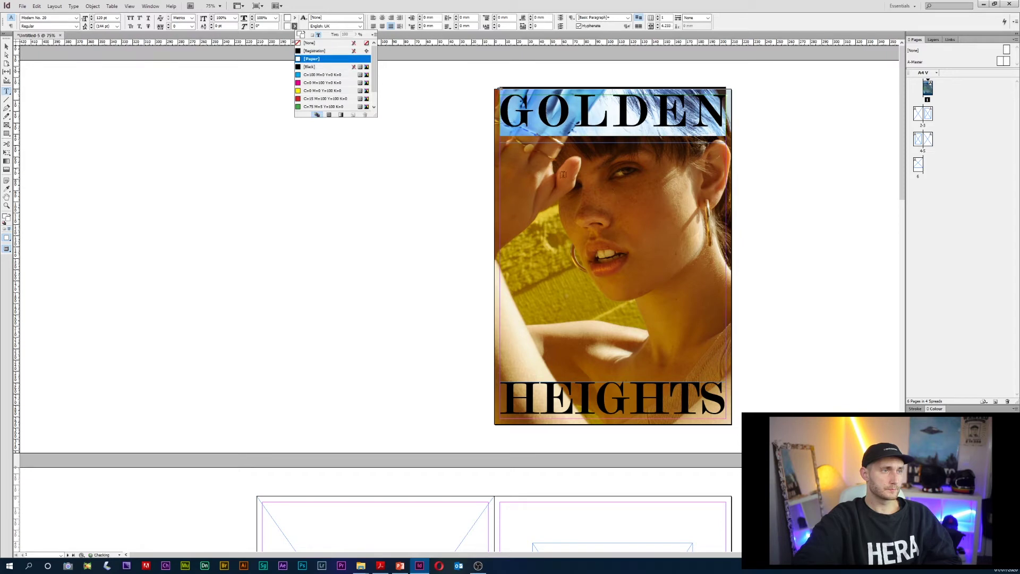
{"action": "left_click", "coordinate": [477, 134]}
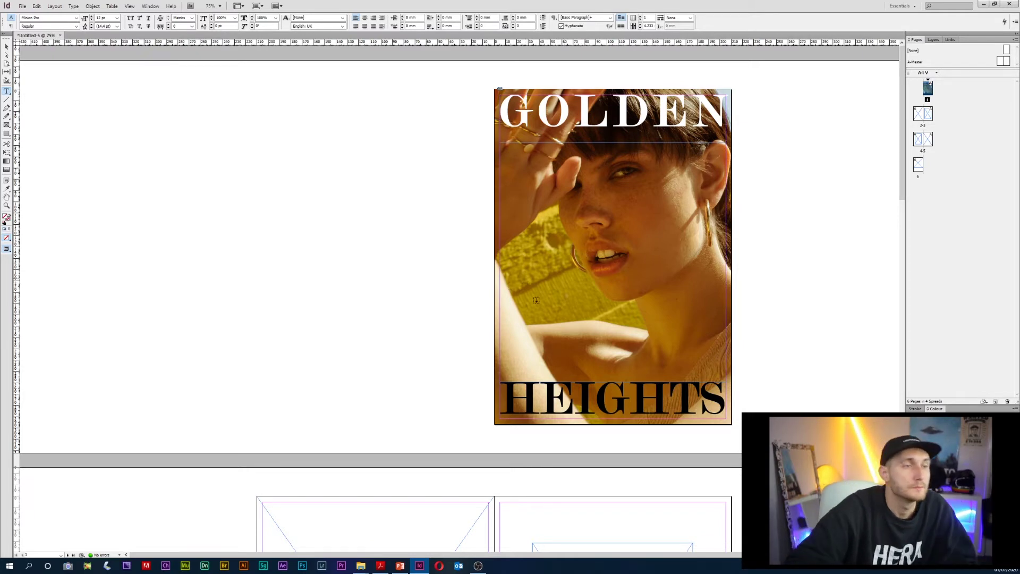
- Close the Videos folder in File Explorer, bring the LOOK 3 folder over the pages 2-3 spread and preview its second photo
{"action": "scroll", "coordinate": [513, 308], "scroll_direction": "down", "scroll_amount": 3}
{"action": "scroll", "coordinate": [534, 302], "scroll_direction": "down", "scroll_amount": 10}
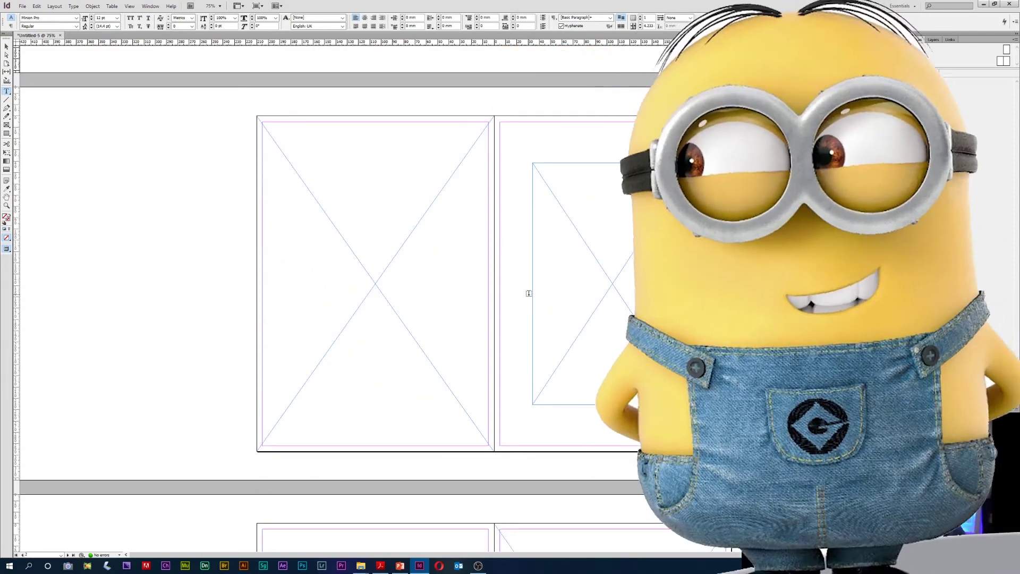
{"action": "mouse_move", "coordinate": [361, 565]}
{"action": "mouse_move", "coordinate": [385, 540]}
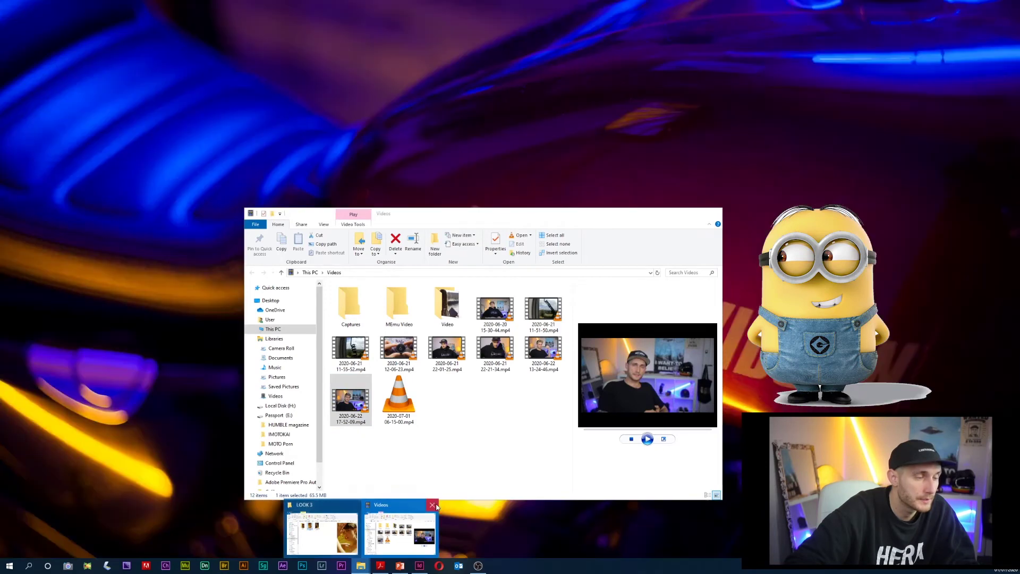
{"action": "left_click", "coordinate": [432, 505]}
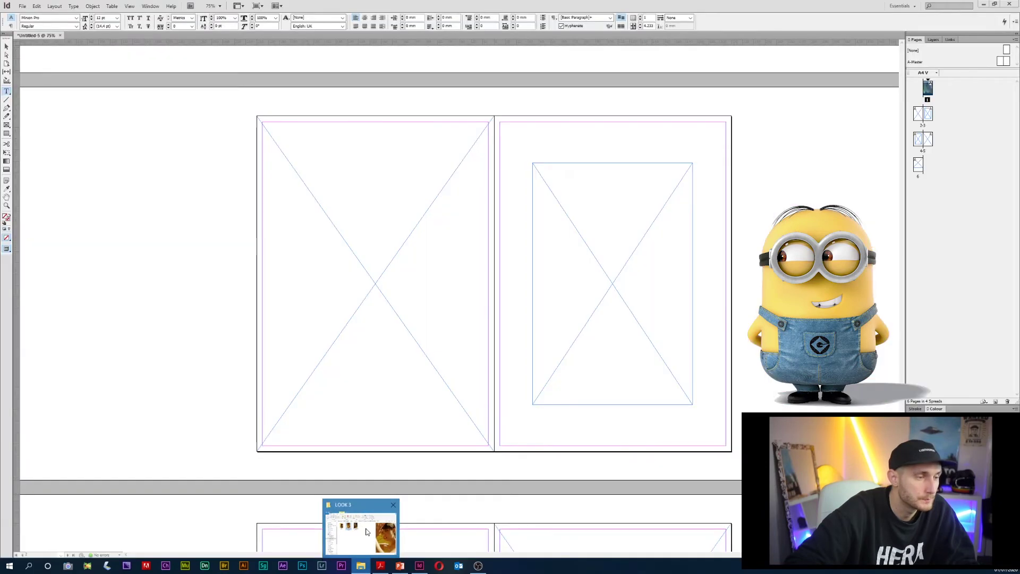
{"action": "left_click", "coordinate": [375, 535]}
{"action": "left_click_drag", "start_coordinate": [277, 240], "coordinate": [272, 295]}
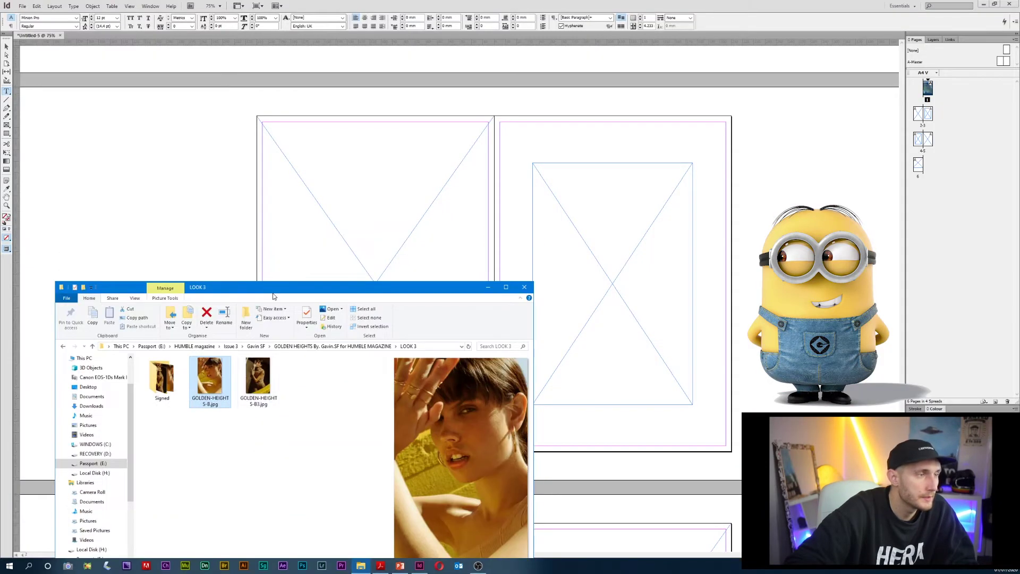
{"action": "left_click", "coordinate": [257, 378]}
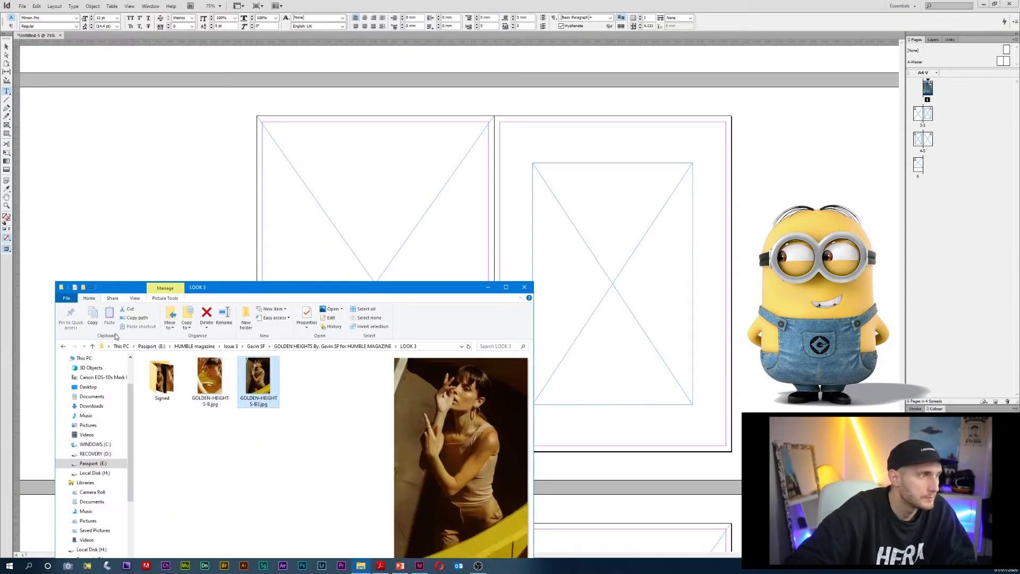
- Place GOLDEN-HEIGHTS.jpg from the LOOK 1 folder in page 2's full-page frame and GOLDEN-HEIGHTS-BY.jpg in page 3's inset frame
{"action": "left_click", "coordinate": [62, 346]}
{"action": "double_click", "coordinate": [207, 370]}
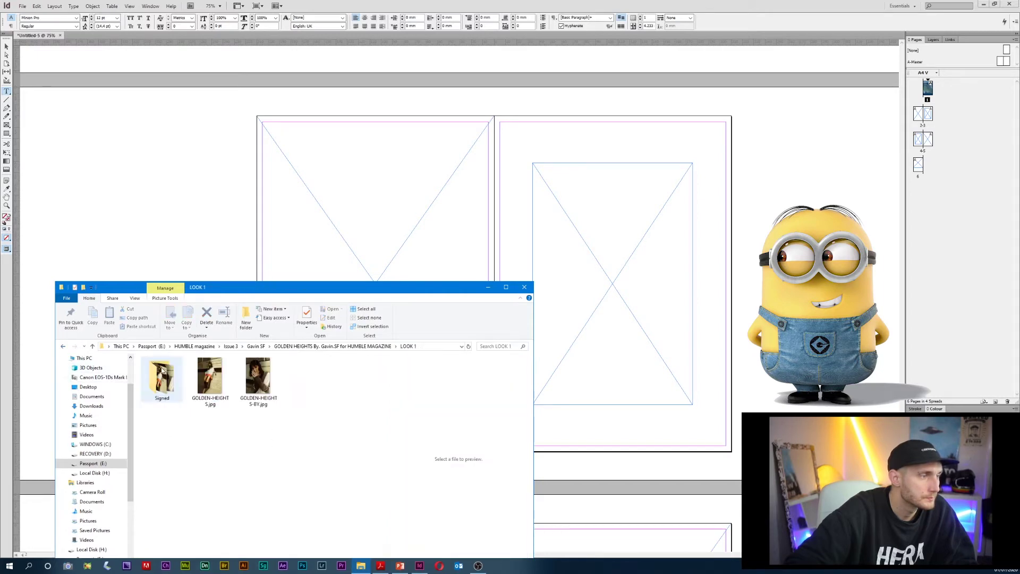
{"action": "left_click", "coordinate": [211, 384]}
{"action": "left_click_drag", "start_coordinate": [383, 231], "coordinate": [383, 231]}
{"action": "left_click_drag", "start_coordinate": [258, 378], "coordinate": [602, 260]}
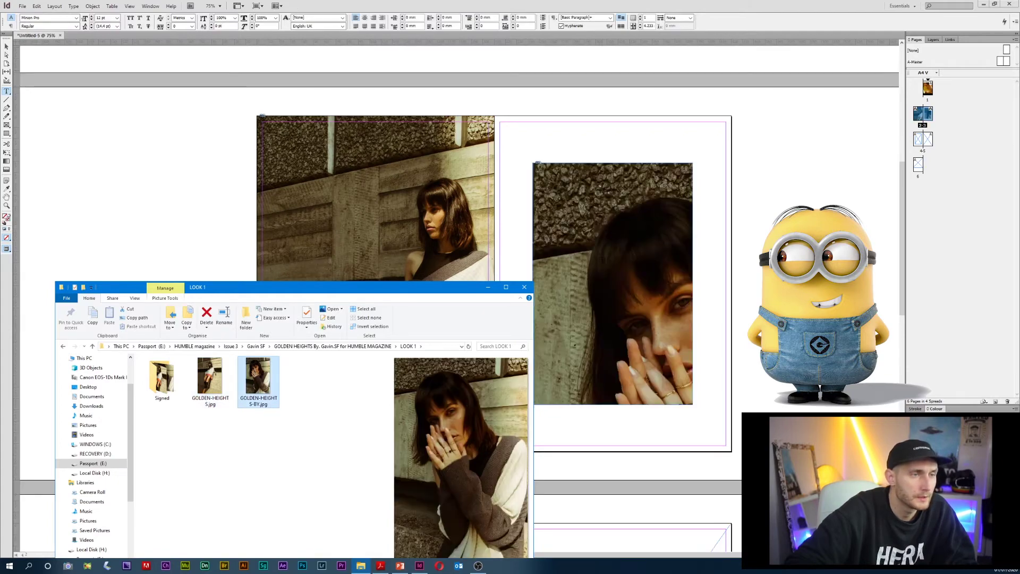
- Place GOLDEN-HEIGHTS-g.jpg from the LOOK 6 folder in the full-page picture frame on page 5
{"action": "scroll", "coordinate": [335, 216], "scroll_direction": "down", "scroll_amount": 7}
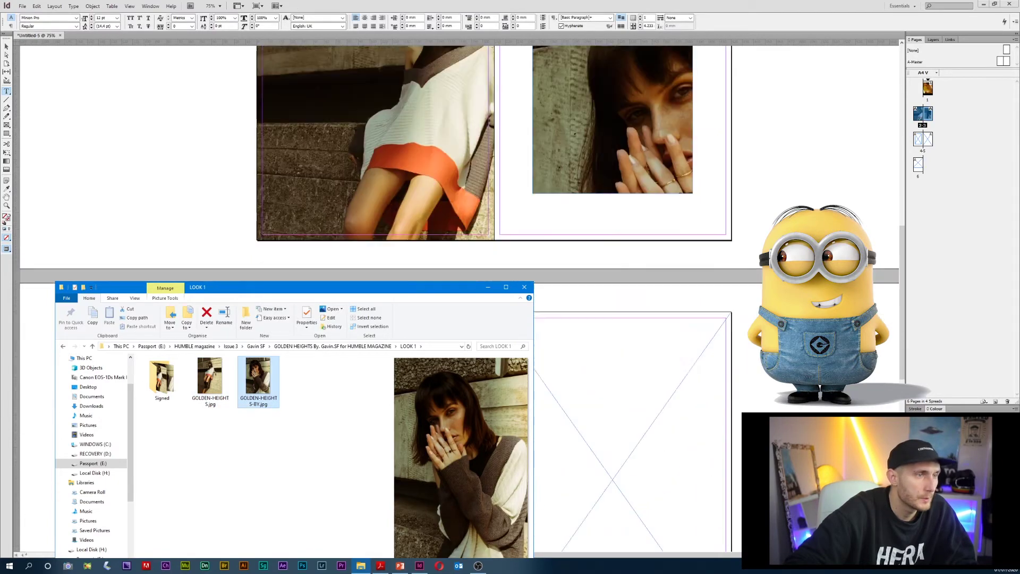
{"action": "left_click", "coordinate": [63, 346]}
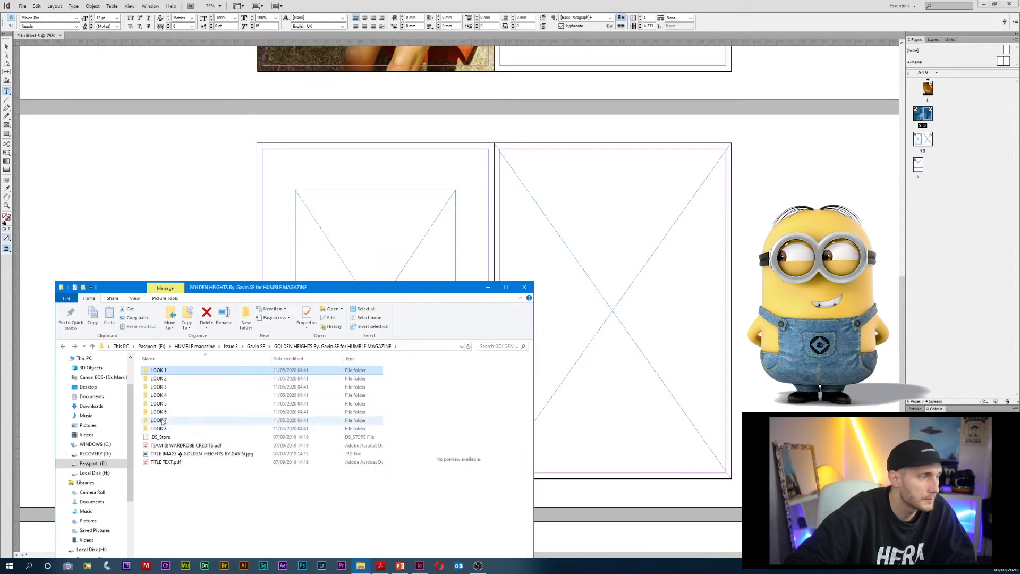
{"action": "double_click", "coordinate": [164, 415]}
{"action": "left_click", "coordinate": [208, 377]}
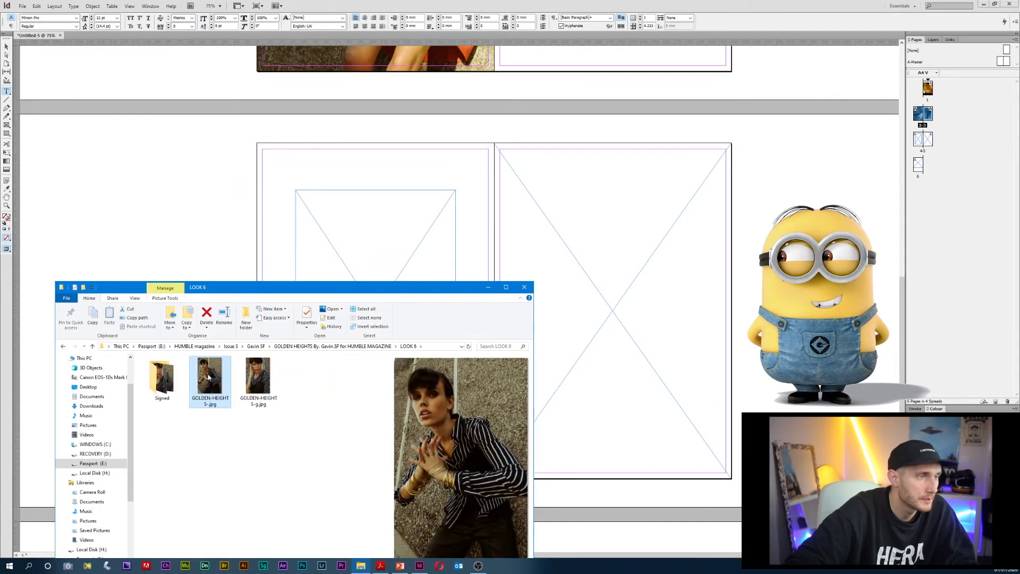
{"action": "left_click", "coordinate": [270, 378]}
{"action": "left_click_drag", "start_coordinate": [276, 379], "coordinate": [590, 286]}
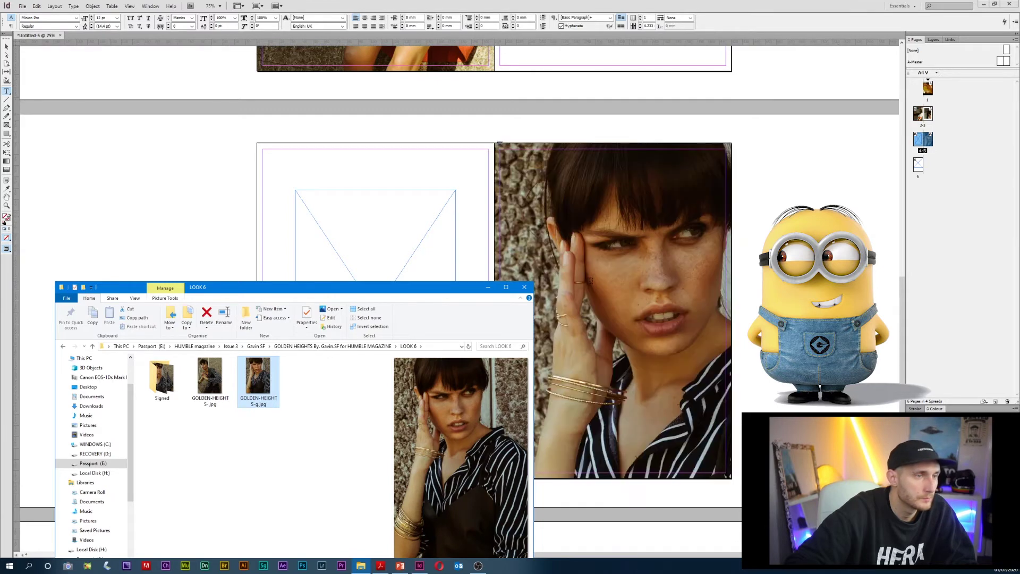
- Place GOLDEN-HEIGHTS-.jpg from the LOOK 6 folder in the inset picture frame on page 4
{"action": "left_click", "coordinate": [211, 379]}
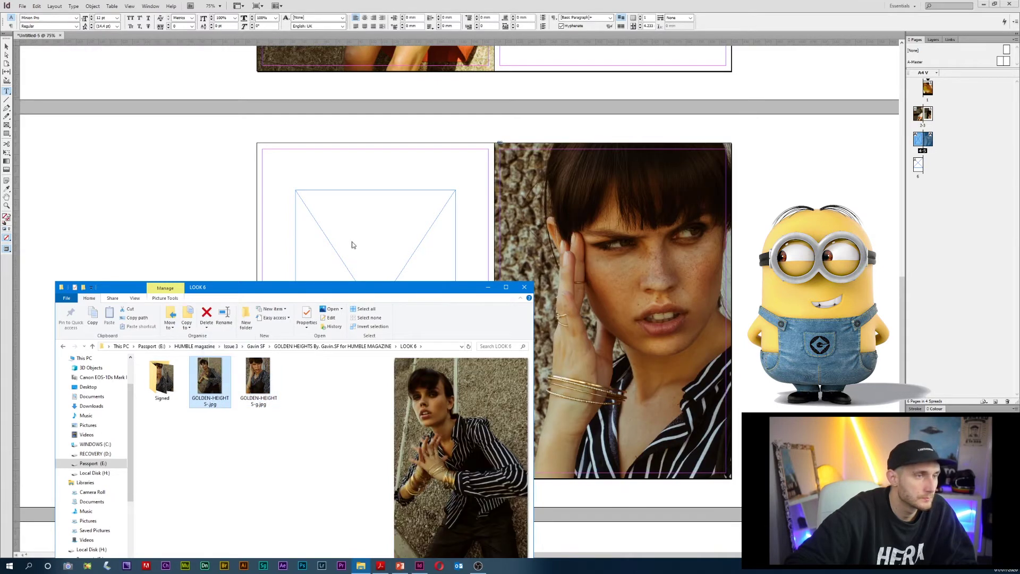
{"action": "left_click_drag", "start_coordinate": [352, 241], "coordinate": [369, 256]}
{"action": "scroll", "coordinate": [426, 205], "scroll_direction": "down", "scroll_amount": 5}
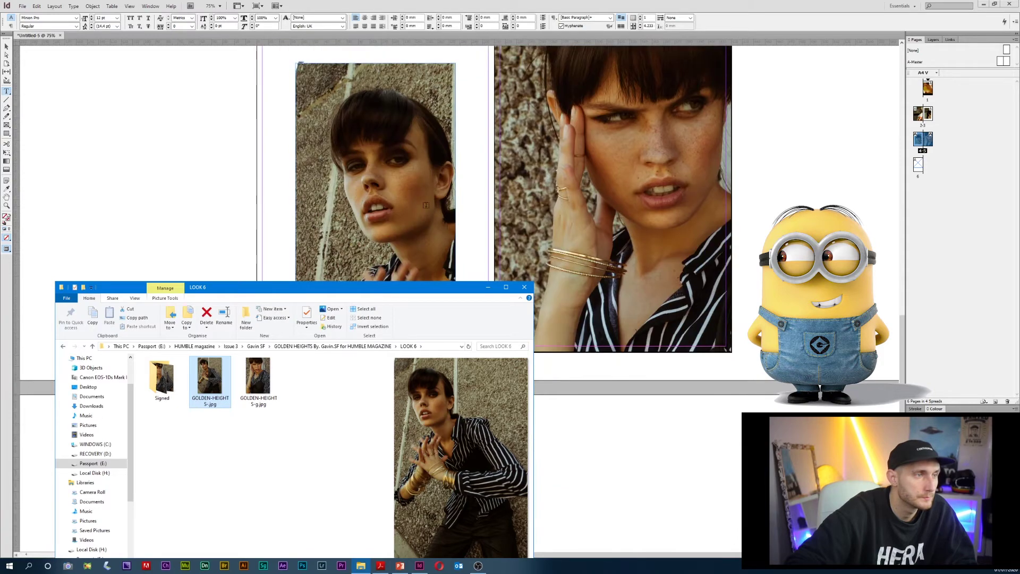
- Preview the LOOK 7 photos and replace the picture in page 4's inset frame with GOLDEN-HEIGHTS-BY.G.jpg
{"action": "scroll", "coordinate": [426, 205], "scroll_direction": "up", "scroll_amount": 3}
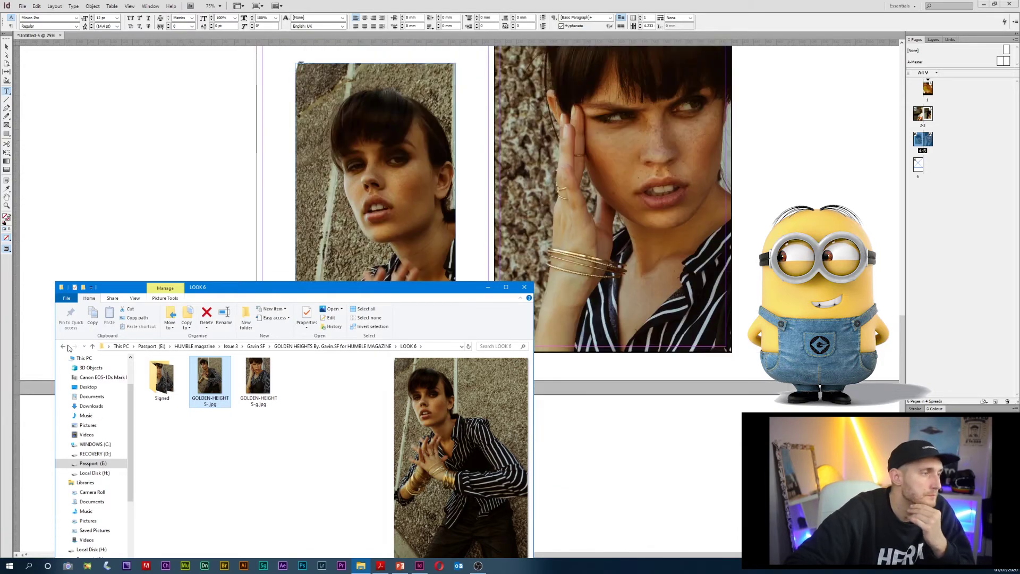
{"action": "left_click", "coordinate": [64, 346]}
{"action": "double_click", "coordinate": [159, 422]}
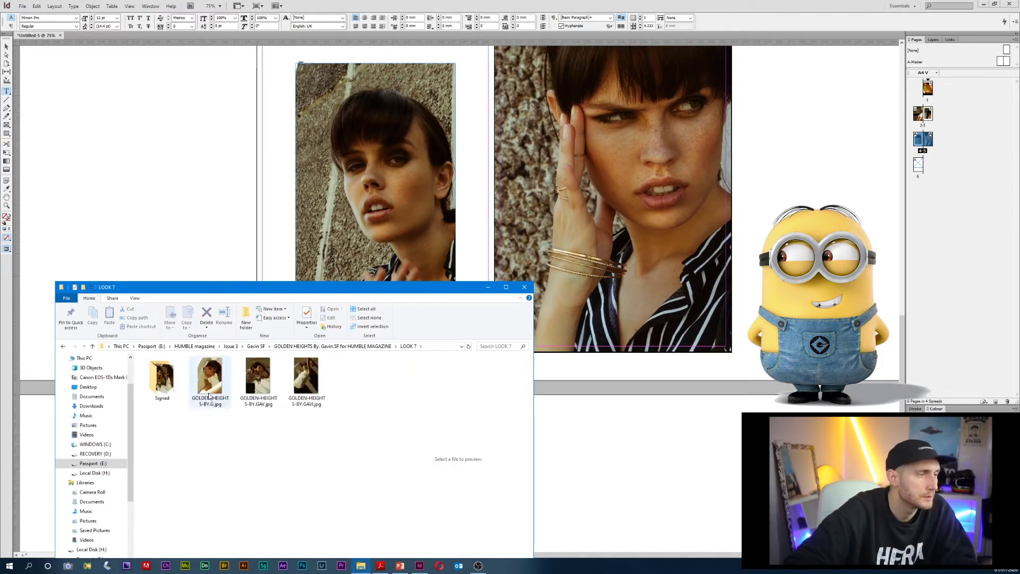
{"action": "left_click", "coordinate": [210, 378]}
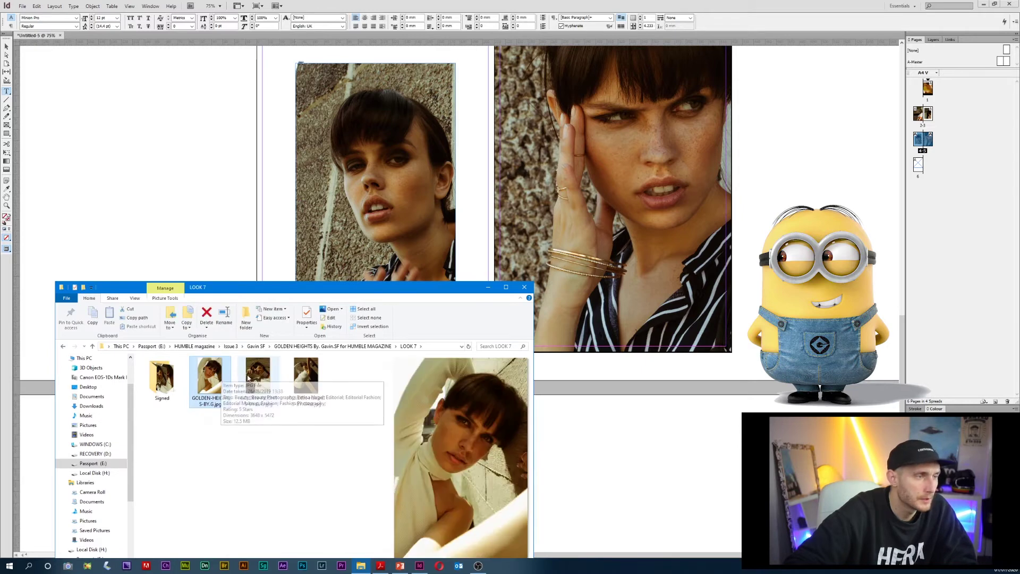
{"action": "left_click", "coordinate": [258, 377]}
{"action": "left_click", "coordinate": [311, 378]}
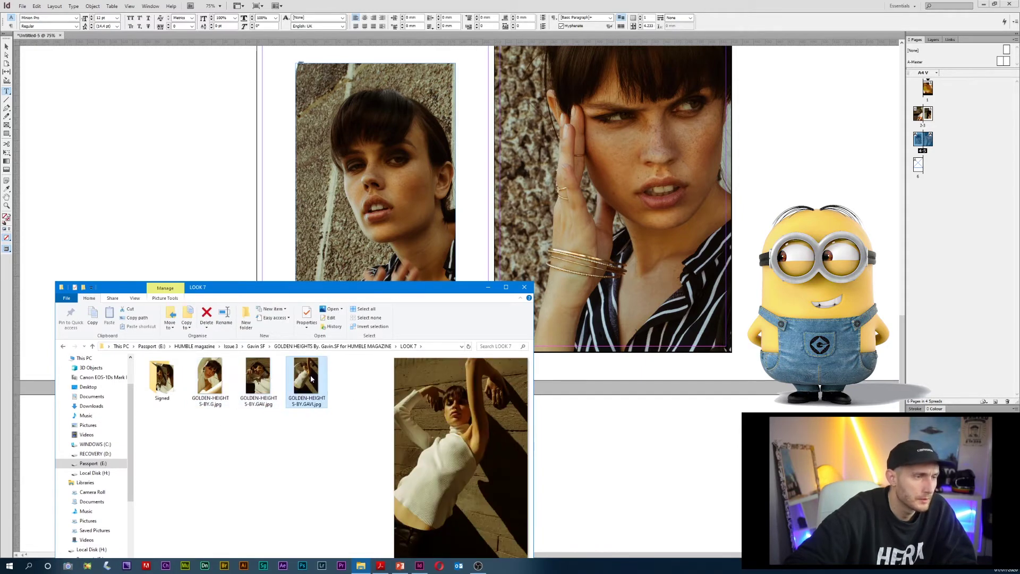
{"action": "left_click_drag", "start_coordinate": [210, 379], "coordinate": [382, 168]}
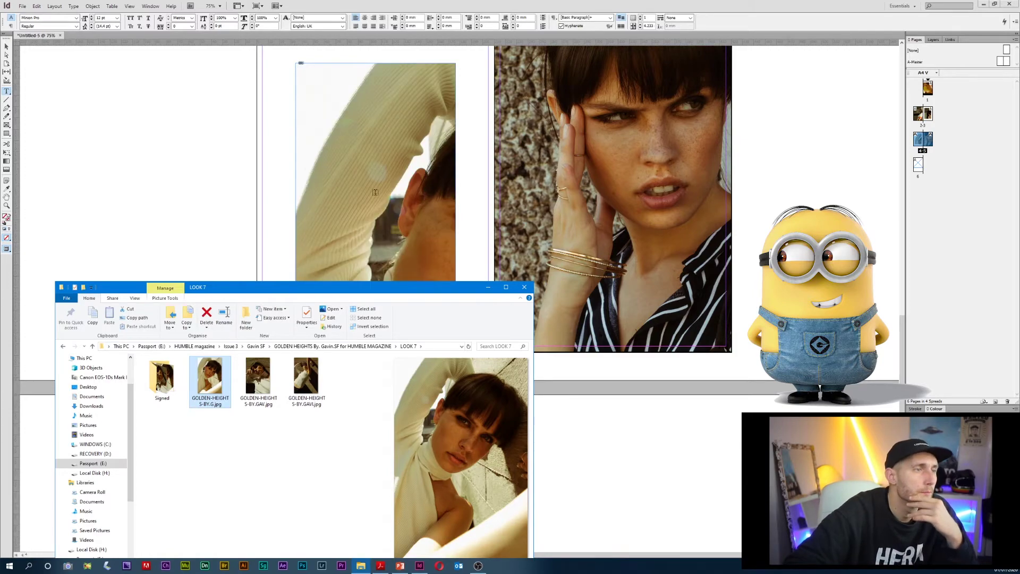
- Look through the photos in the LOOK 8 and LOOK 5 folders for a picture that suits page 6
{"action": "scroll", "coordinate": [375, 193], "scroll_direction": "down", "scroll_amount": 5}
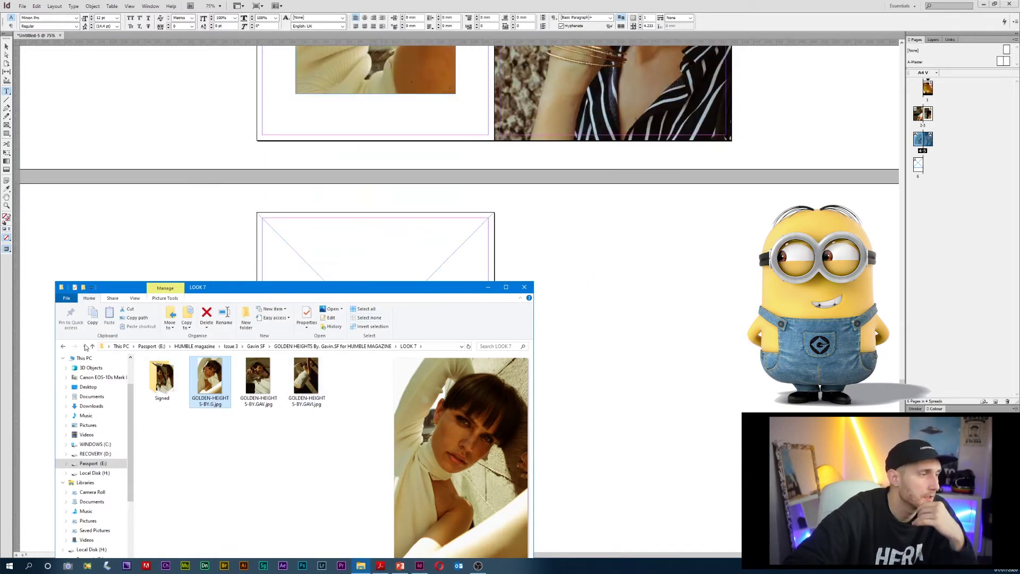
{"action": "key", "text": "alt+Up"}
{"action": "double_click", "coordinate": [155, 428]}
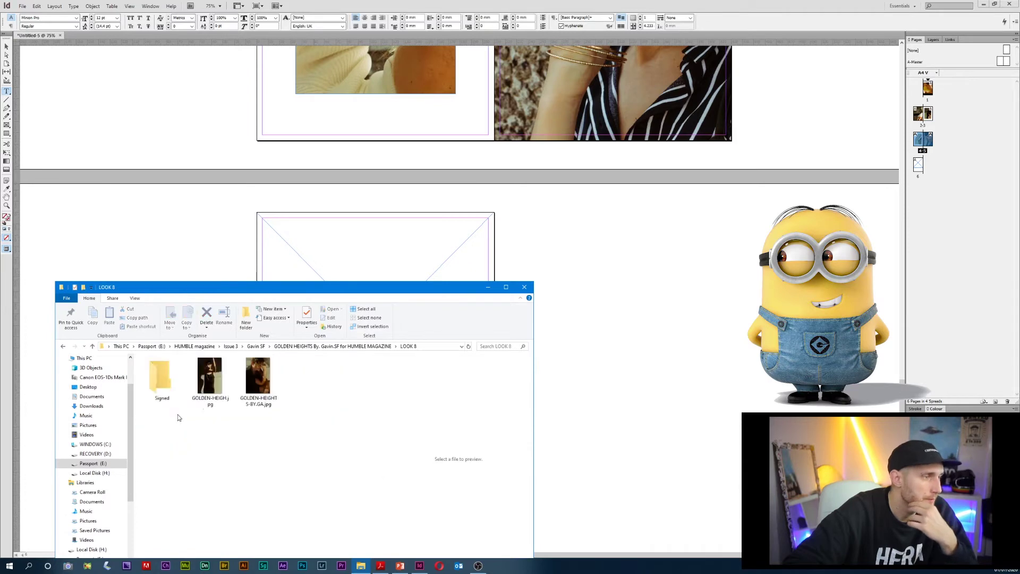
{"action": "left_click", "coordinate": [257, 375]}
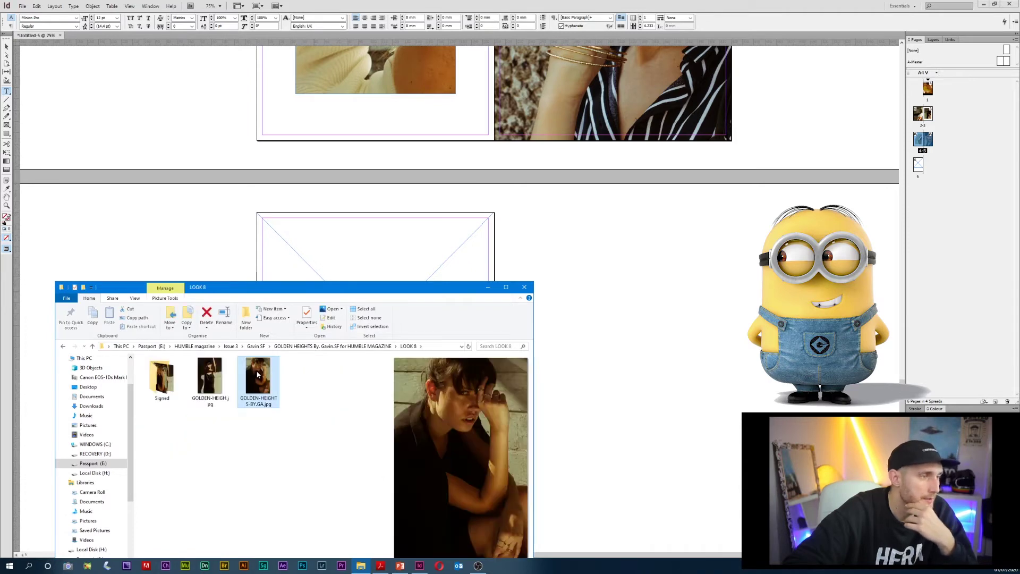
{"action": "left_click", "coordinate": [209, 375]}
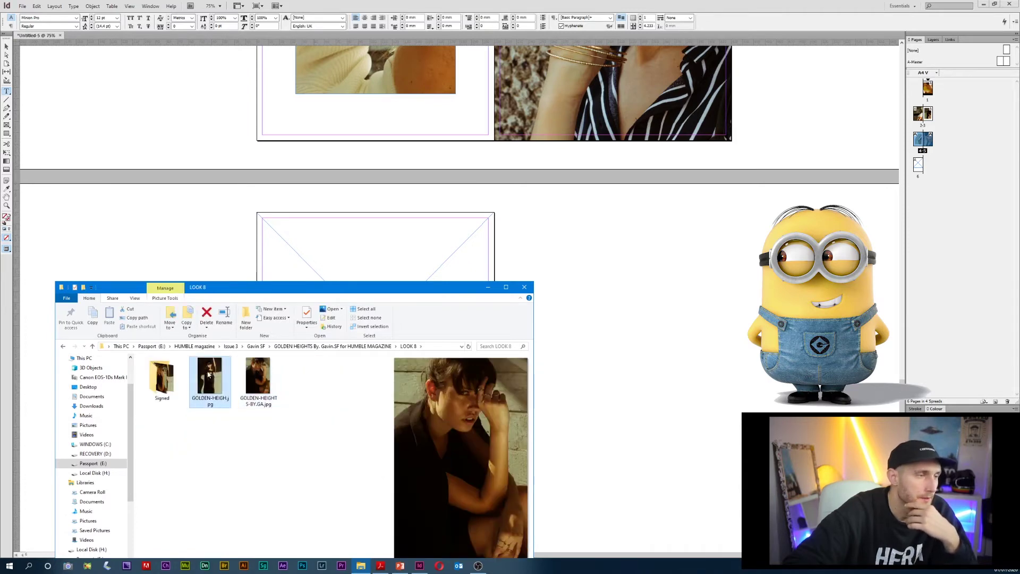
{"action": "left_click", "coordinate": [63, 347]}
{"action": "double_click", "coordinate": [159, 403]}
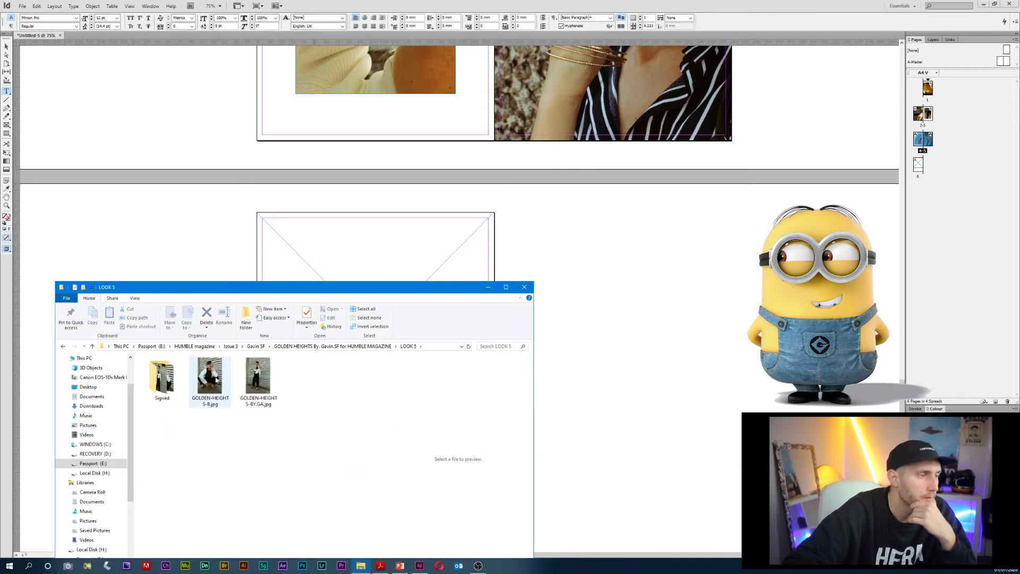
{"action": "left_click", "coordinate": [216, 380]}
{"action": "left_click", "coordinate": [245, 380]}
{"action": "left_click", "coordinate": [193, 379]}
- Place GOLDEN-HEIGHTS-BY.G.jpg from the LOOK 4 folder in page 6's picture frame and minimise the folder window
{"action": "left_click", "coordinate": [63, 347]}
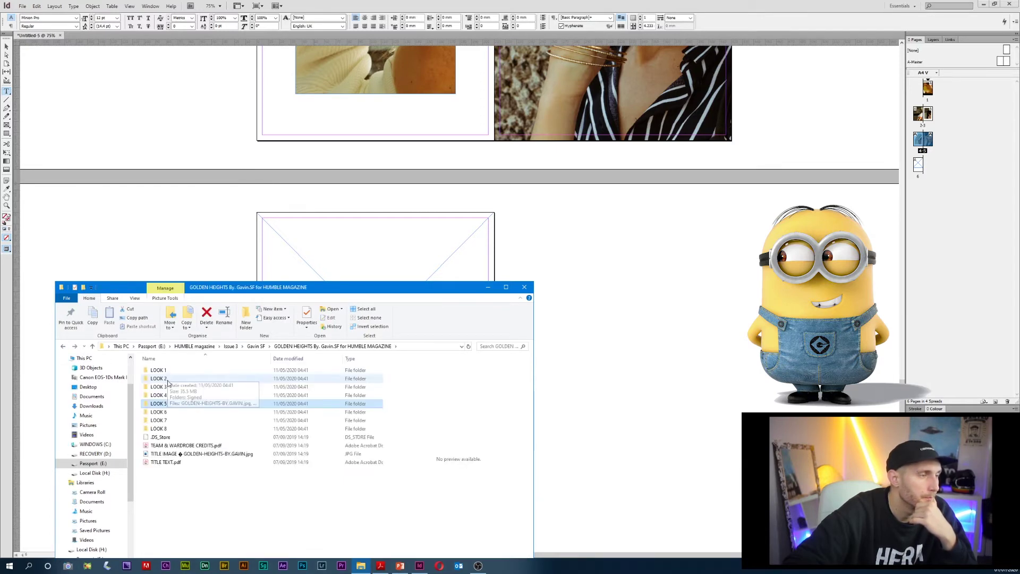
{"action": "double_click", "coordinate": [175, 397]}
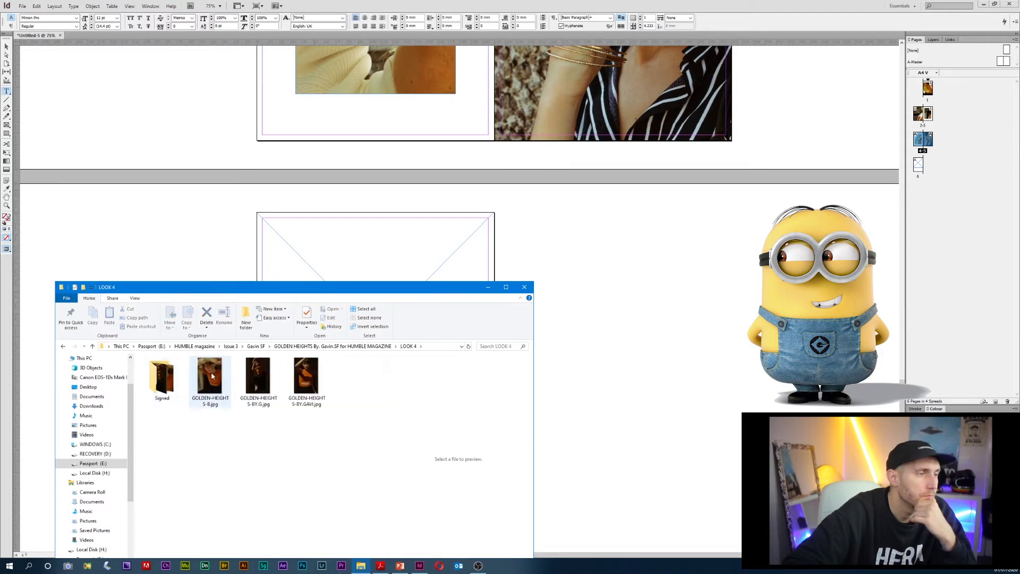
{"action": "left_click", "coordinate": [212, 377]}
{"action": "left_click", "coordinate": [305, 376]}
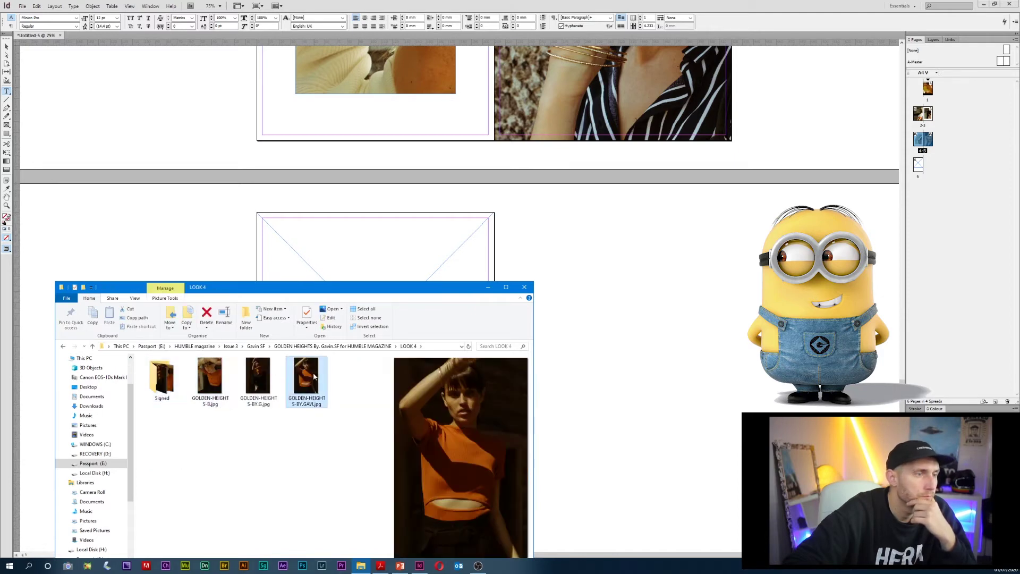
{"action": "left_click", "coordinate": [255, 378]}
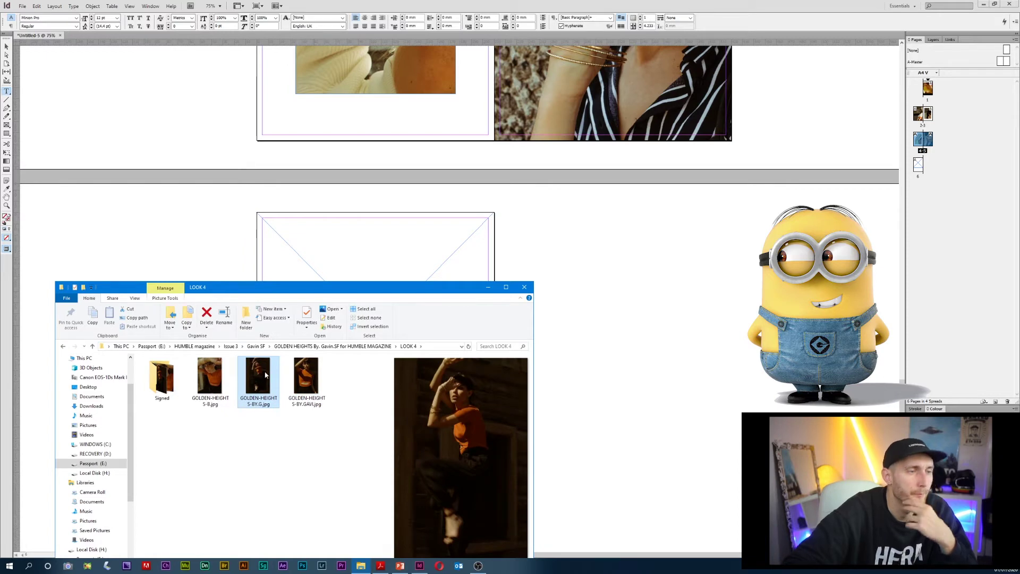
{"action": "left_click_drag", "start_coordinate": [265, 375], "coordinate": [362, 270]}
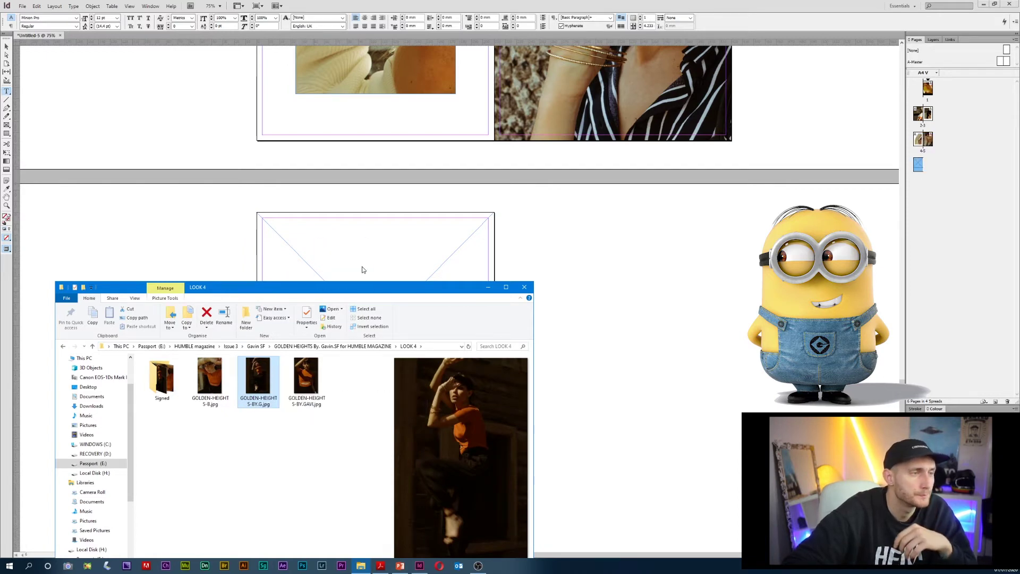
{"action": "left_click", "coordinate": [487, 287]}
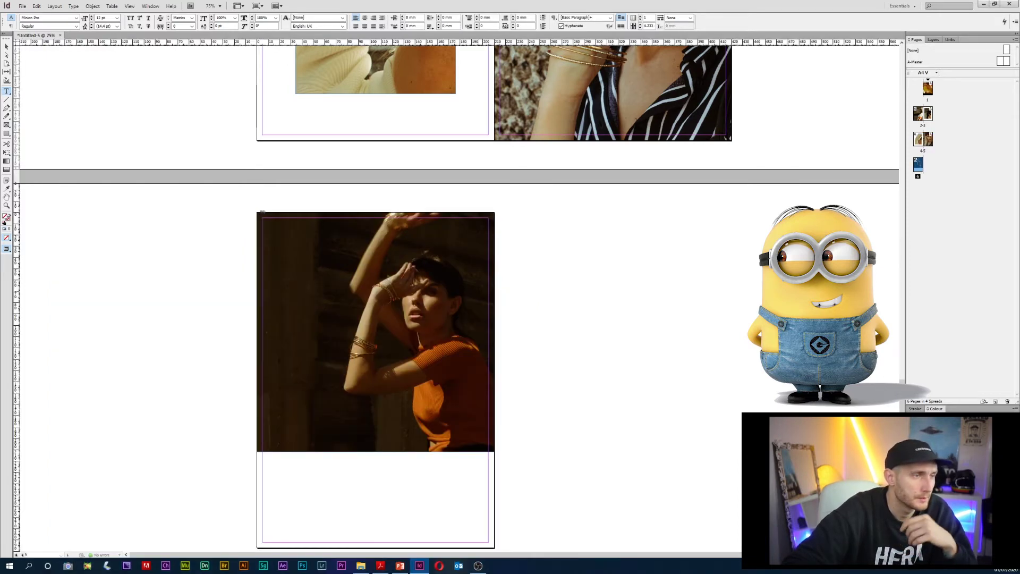
- Fit the photo on page 2 proportionally so that it fills its full-page frame
{"action": "scroll", "coordinate": [479, 301], "scroll_direction": "up", "scroll_amount": 5}
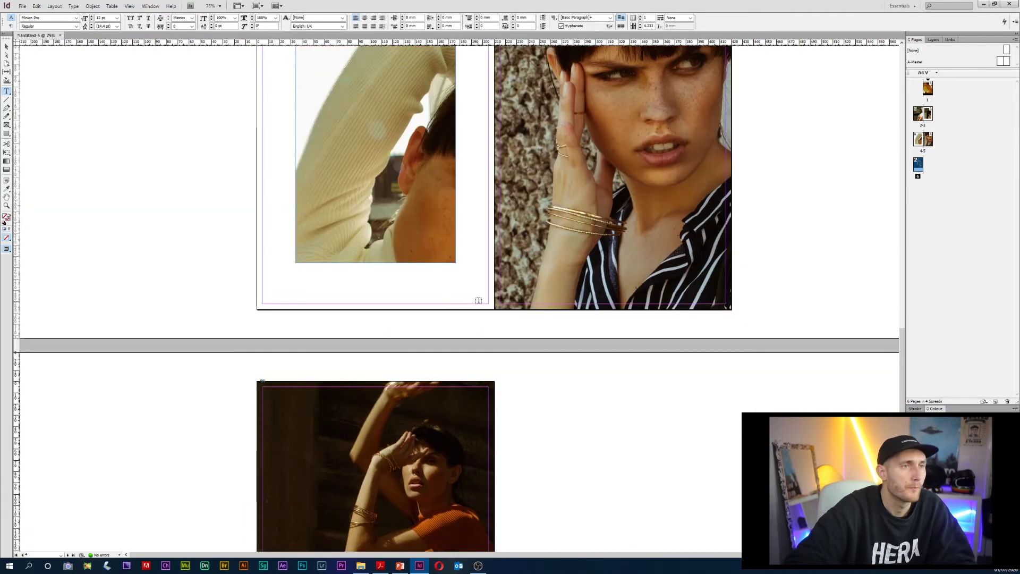
{"action": "scroll", "coordinate": [479, 301], "scroll_direction": "up", "scroll_amount": 8}
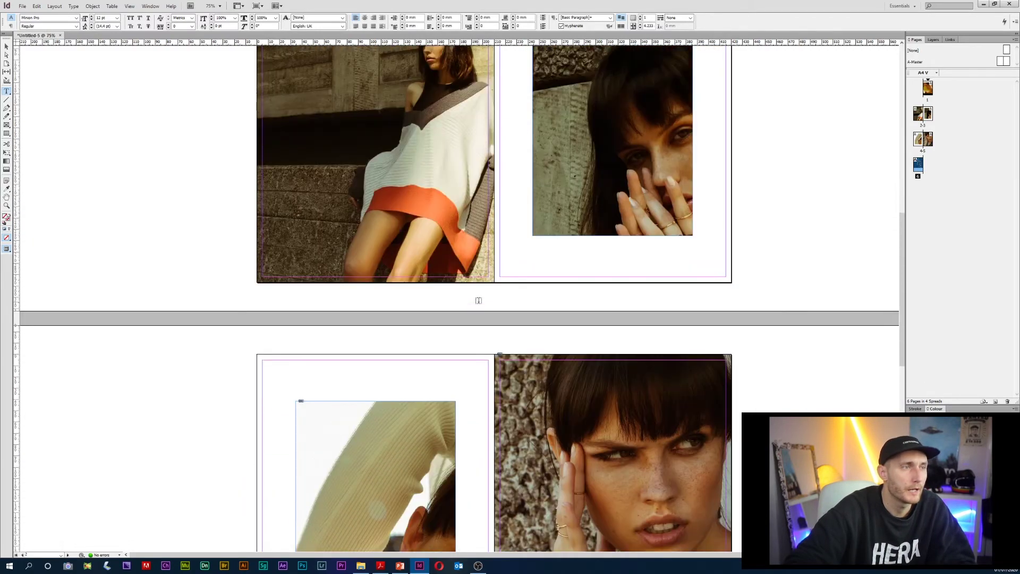
{"action": "scroll", "coordinate": [478, 301], "scroll_direction": "up", "scroll_amount": 2}
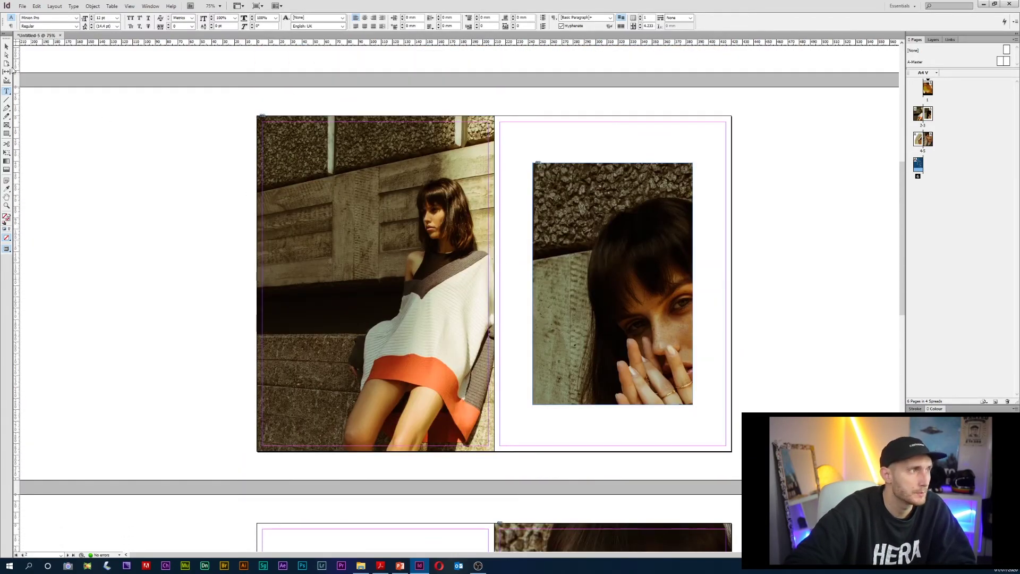
{"action": "left_click", "coordinate": [7, 46]}
{"action": "left_click", "coordinate": [375, 285]}
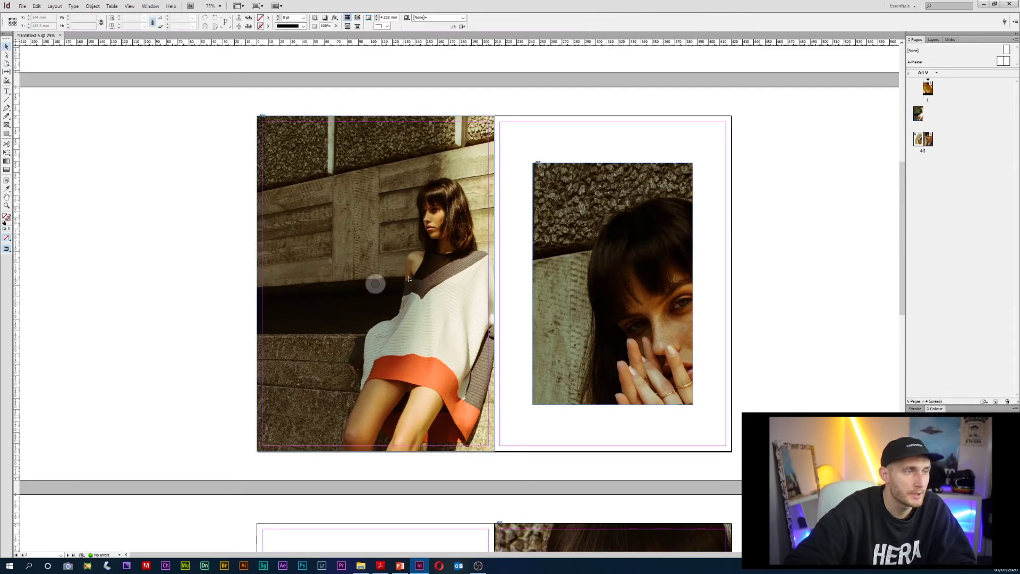
{"action": "right_click", "coordinate": [418, 245]}
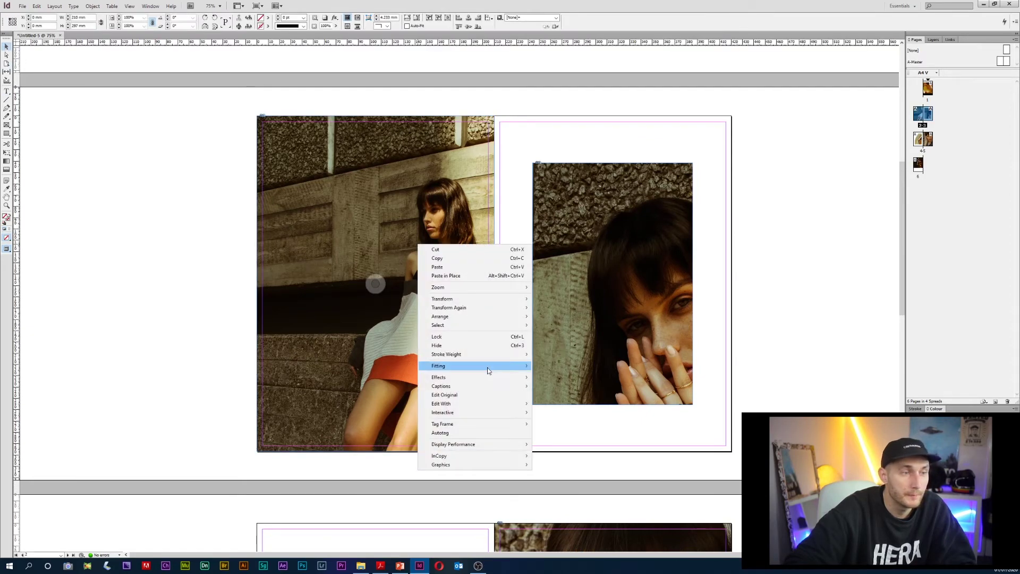
{"action": "mouse_move", "coordinate": [487, 368]}
{"action": "left_click", "coordinate": [544, 366]}
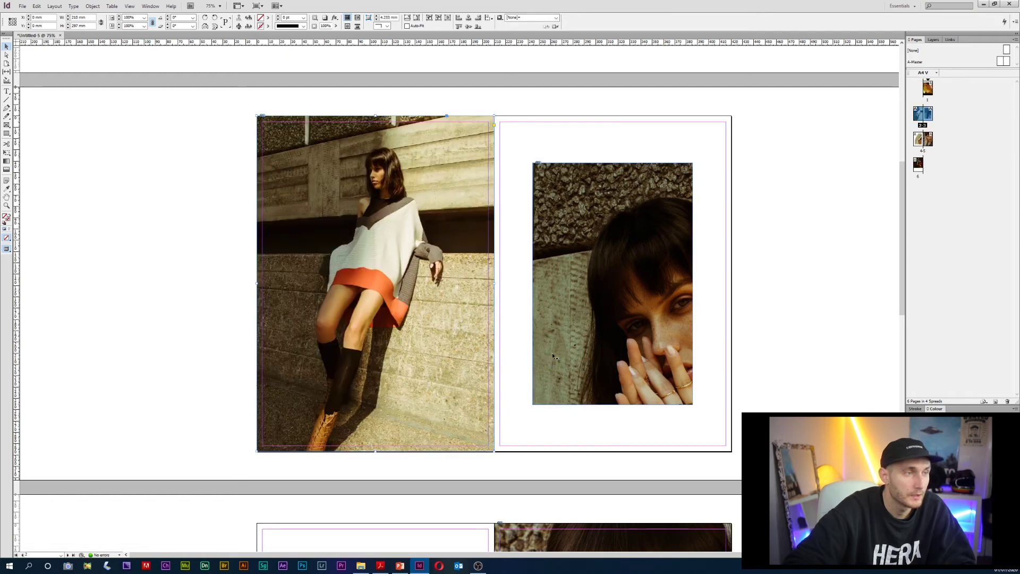
- Fit the photo on page 3 proportionally so that it fills its inset frame
{"action": "right_click", "coordinate": [588, 308]}
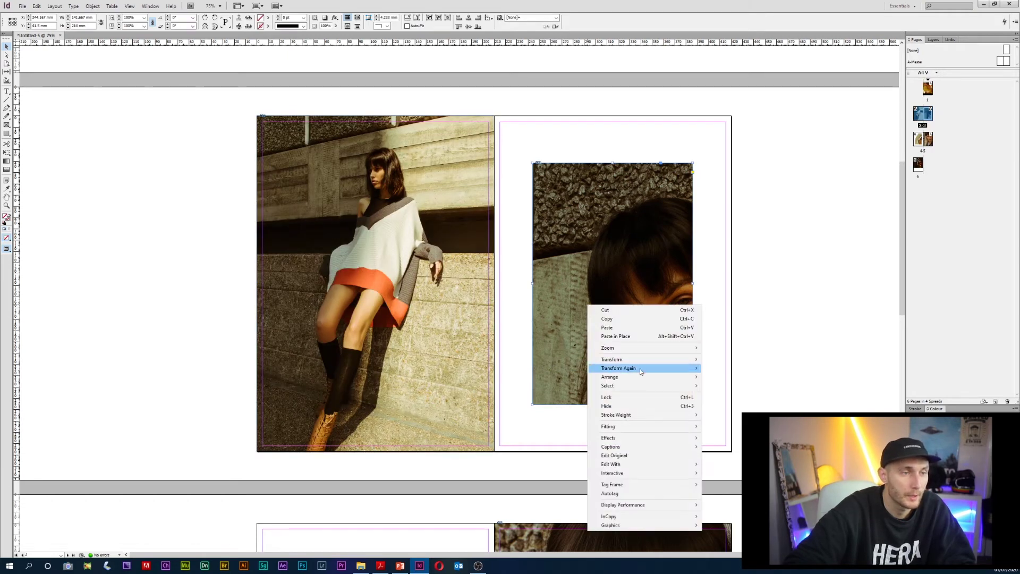
{"action": "mouse_move", "coordinate": [671, 429]}
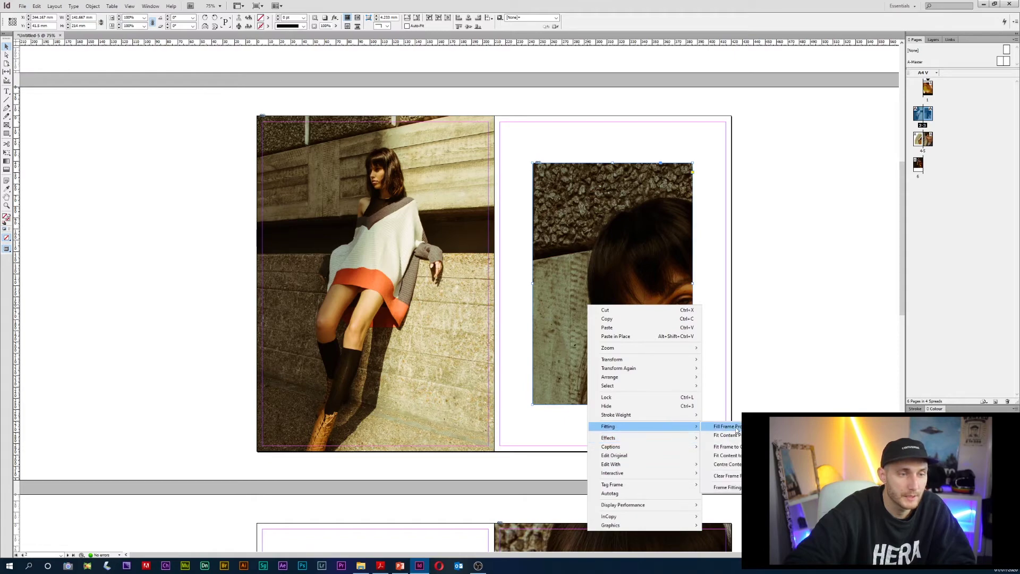
{"action": "left_click", "coordinate": [736, 429]}
{"action": "left_click", "coordinate": [593, 430]}
- Fit the photos in page 4's inset frame and page 5's full-page frame proportionally so that they fill their frames
{"action": "scroll", "coordinate": [427, 383], "scroll_direction": "down", "scroll_amount": 5}
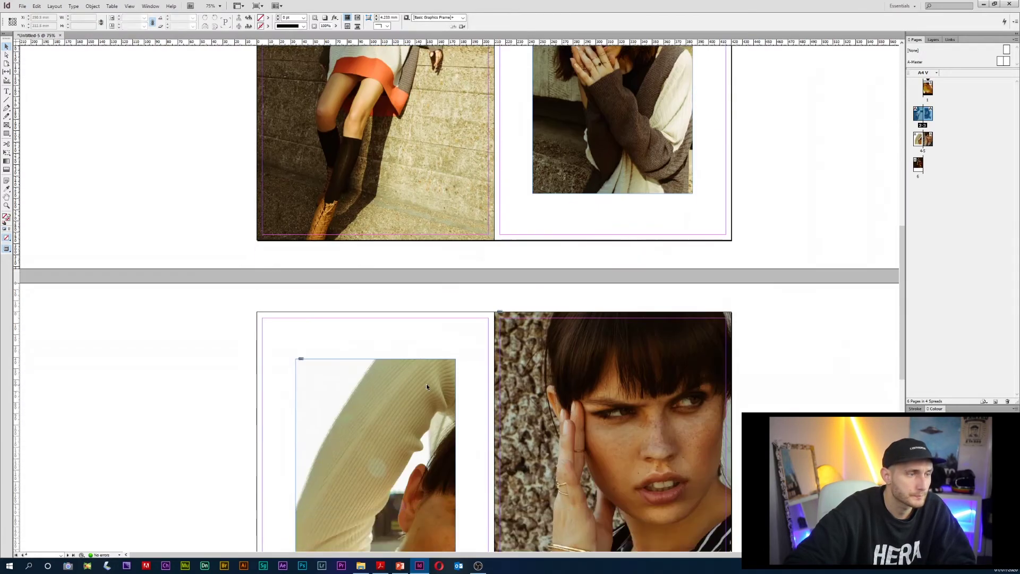
{"action": "scroll", "coordinate": [426, 387], "scroll_direction": "down", "scroll_amount": 3}
{"action": "left_click", "coordinate": [408, 349]}
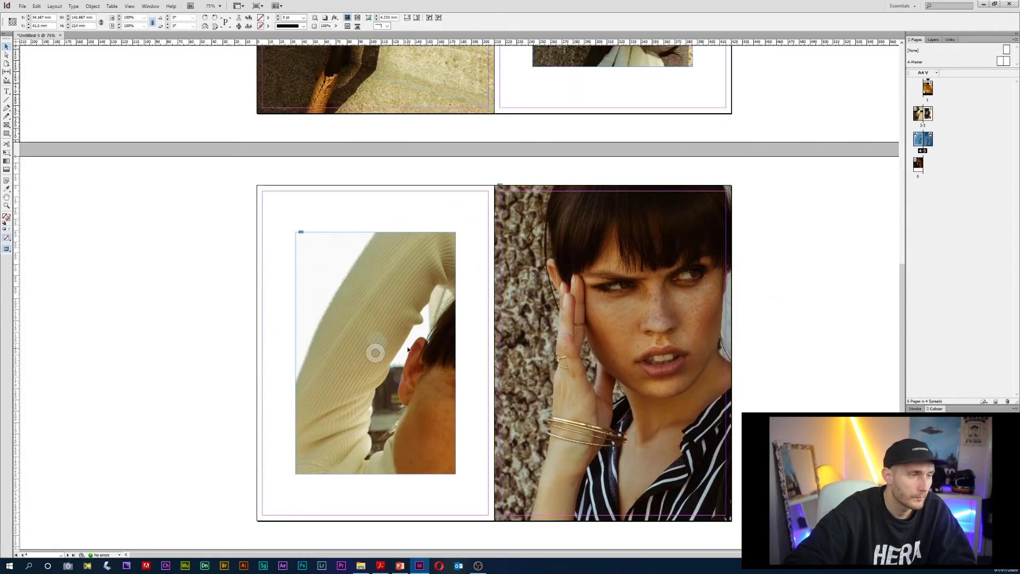
{"action": "right_click", "coordinate": [408, 349]}
{"action": "left_click", "coordinate": [560, 286]}
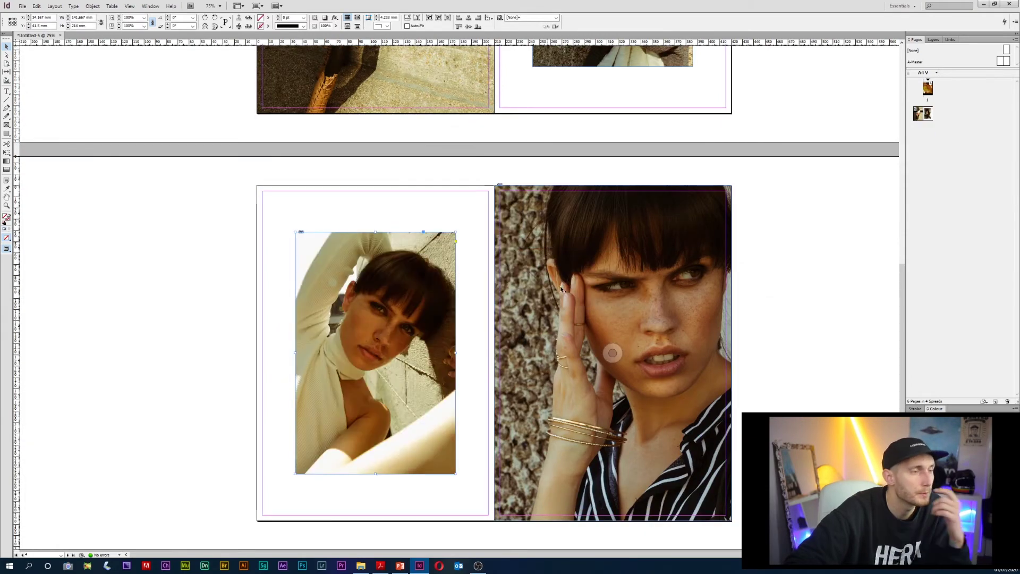
{"action": "right_click", "coordinate": [624, 298]}
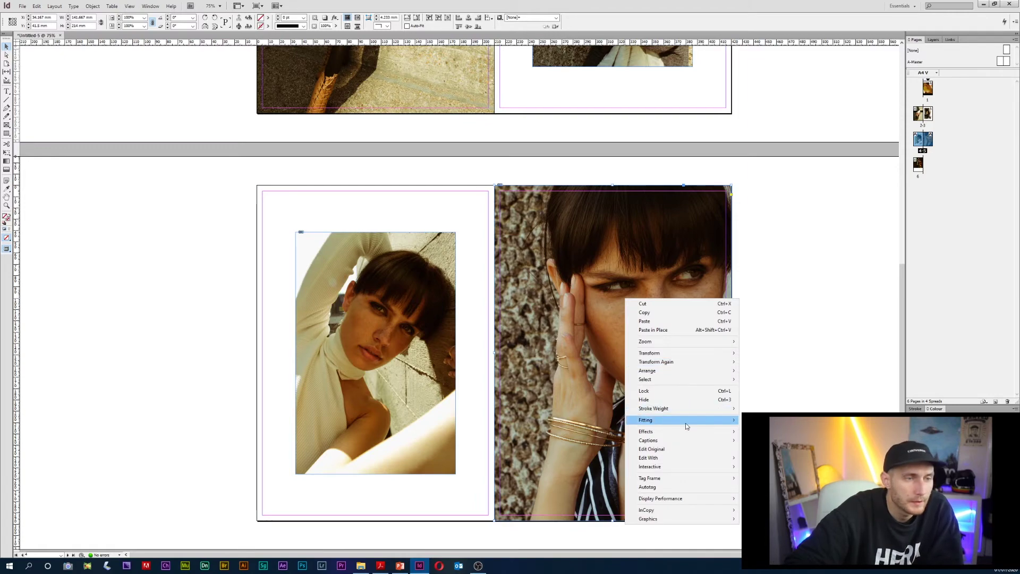
{"action": "left_click", "coordinate": [786, 456]}
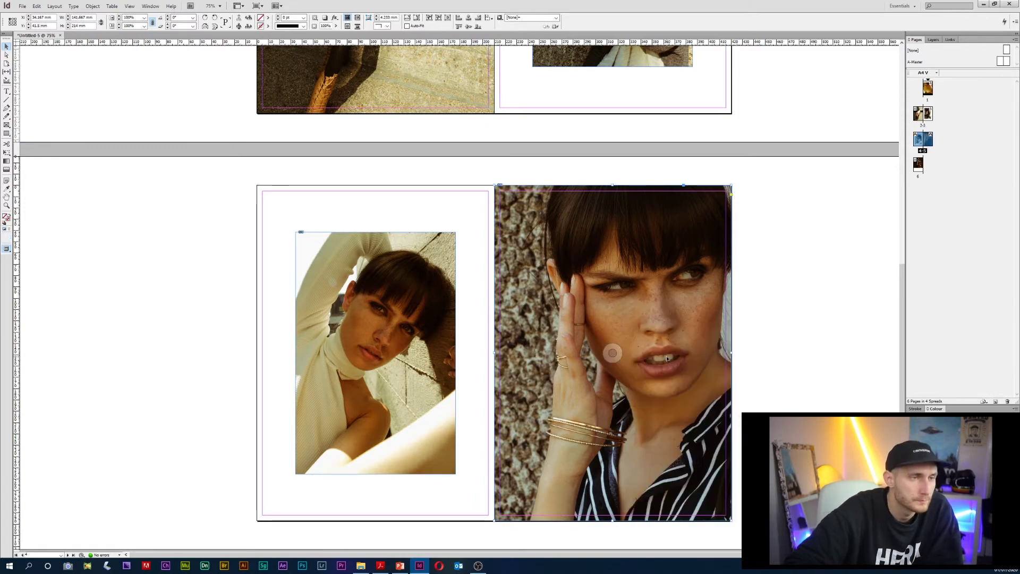
- Draw a wide text frame for the team credits in the blank area below the photo on page 6
{"action": "scroll", "coordinate": [655, 358], "scroll_direction": "down", "scroll_amount": 5}
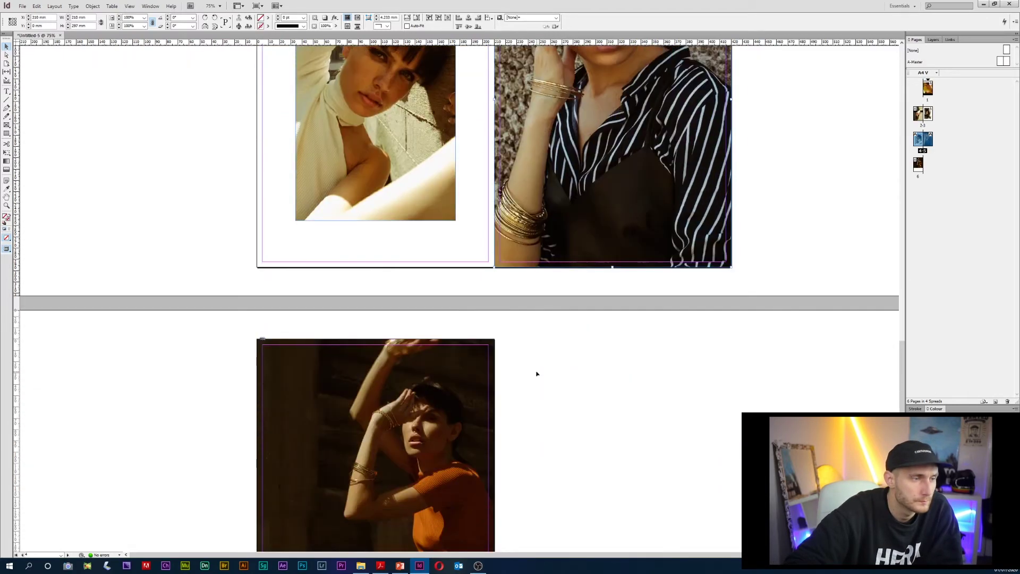
{"action": "left_click", "coordinate": [376, 375]}
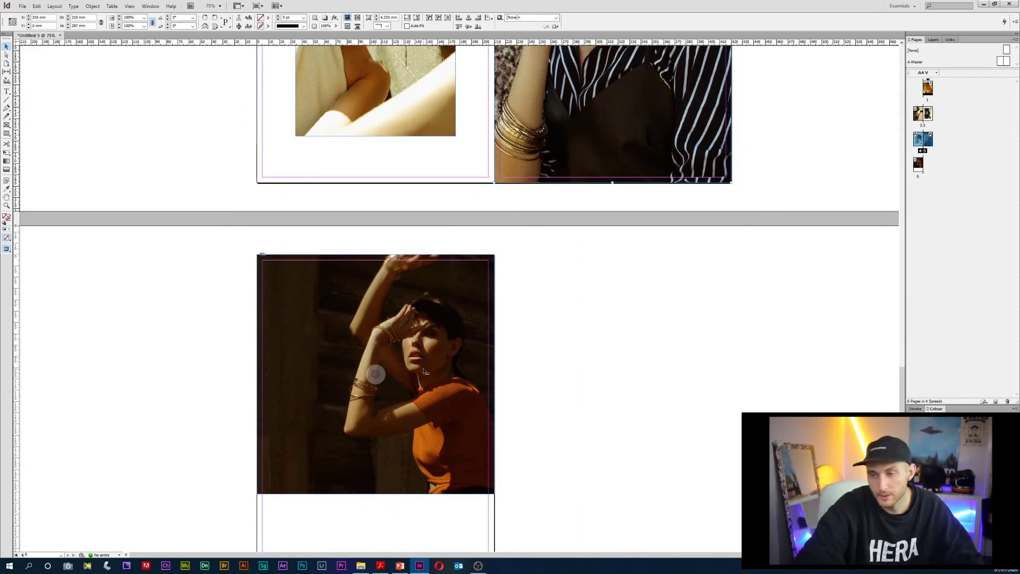
{"action": "scroll", "coordinate": [425, 372], "scroll_direction": "down", "scroll_amount": 1}
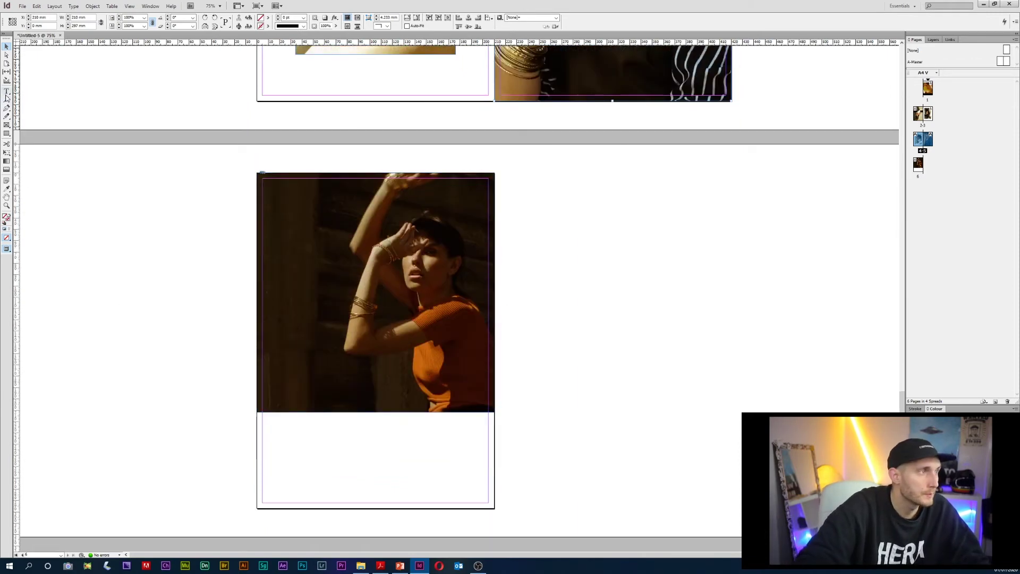
{"action": "left_click_drag", "start_coordinate": [290, 435], "coordinate": [471, 478]}
- Draw one-line caption text frames below the inset photos on pages 4 and 3, each matching its photo's width
{"action": "scroll", "coordinate": [419, 424], "scroll_direction": "up", "scroll_amount": 3}
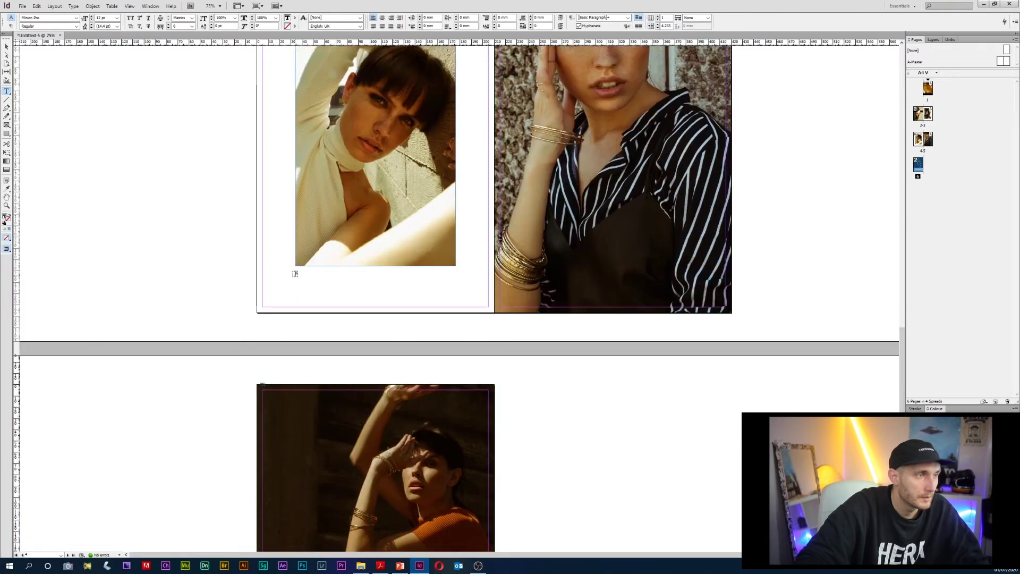
{"action": "left_click_drag", "start_coordinate": [295, 273], "coordinate": [456, 287]}
{"action": "scroll", "coordinate": [525, 266], "scroll_direction": "up", "scroll_amount": 3}
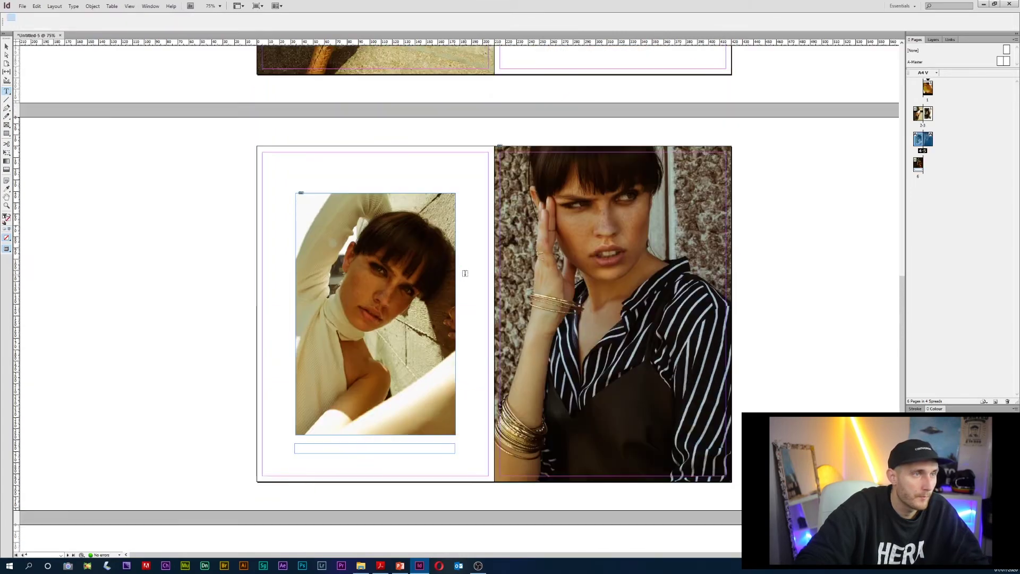
{"action": "scroll", "coordinate": [543, 291], "scroll_direction": "up", "scroll_amount": 5}
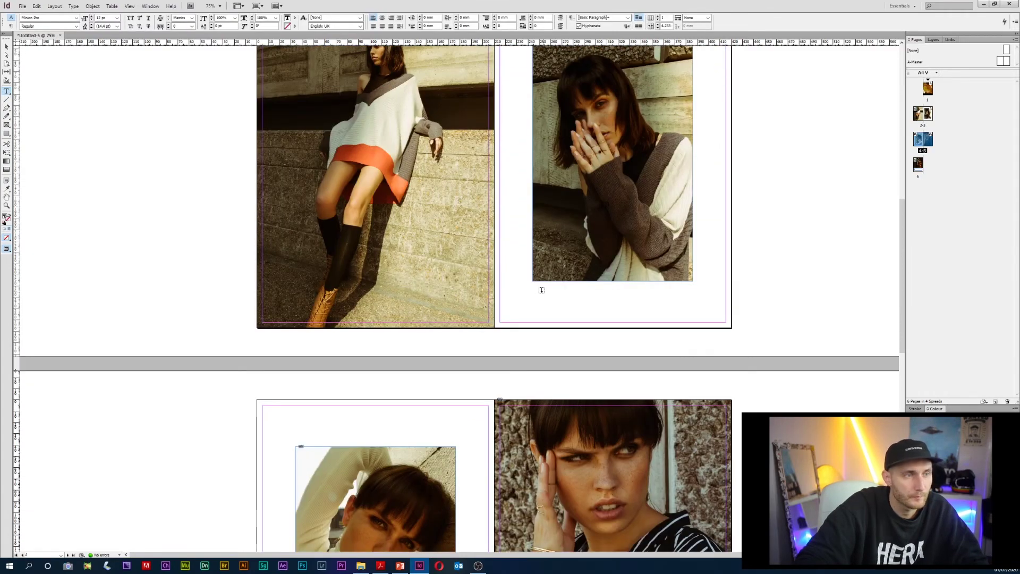
{"action": "left_click_drag", "start_coordinate": [532, 290], "coordinate": [693, 300]}
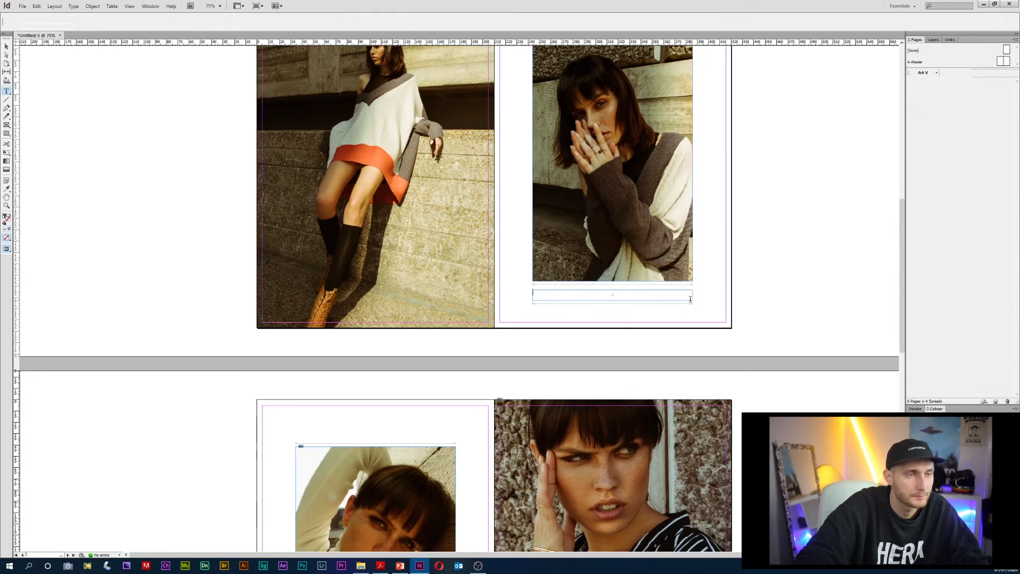
{"action": "scroll", "coordinate": [518, 275], "scroll_direction": "up", "scroll_amount": 2}
{"action": "scroll", "coordinate": [518, 274], "scroll_direction": "up", "scroll_amount": 4}
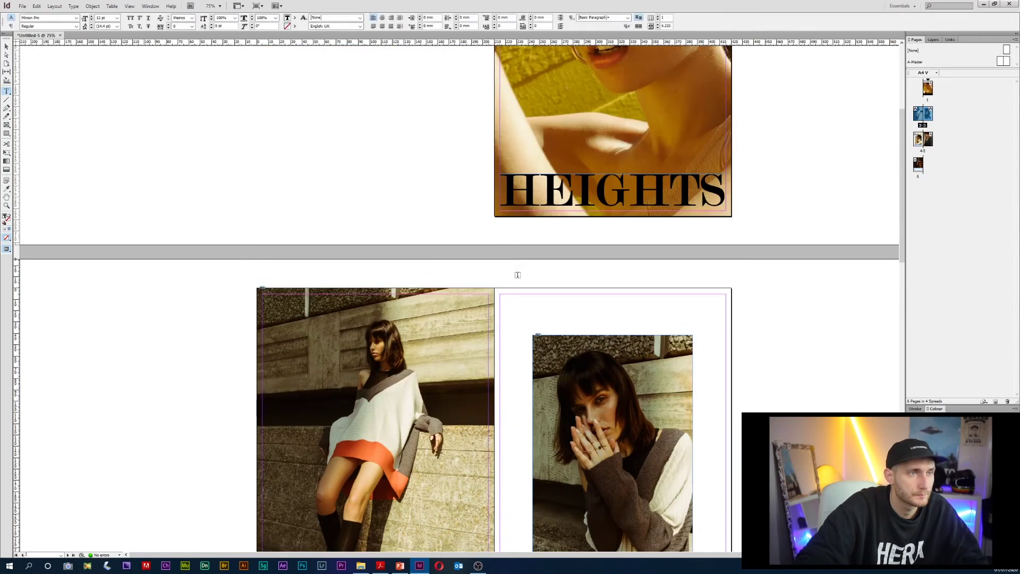
{"action": "scroll", "coordinate": [517, 274], "scroll_direction": "up", "scroll_amount": 3}
{"action": "scroll", "coordinate": [518, 275], "scroll_direction": "up", "scroll_amount": 1}
{"action": "scroll", "coordinate": [585, 426], "scroll_direction": "down", "scroll_amount": 8}
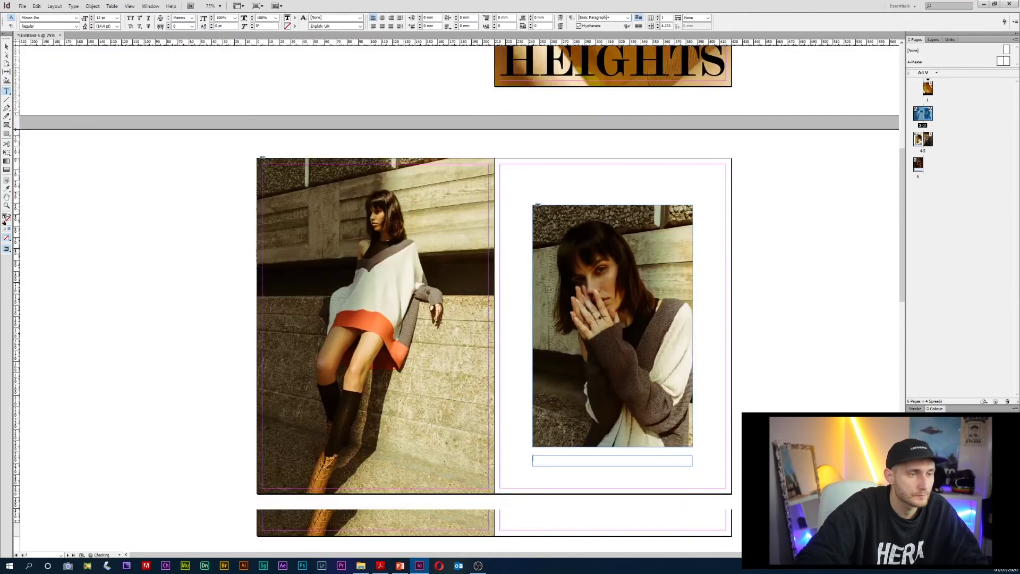
{"action": "scroll", "coordinate": [585, 426], "scroll_direction": "down", "scroll_amount": 1}
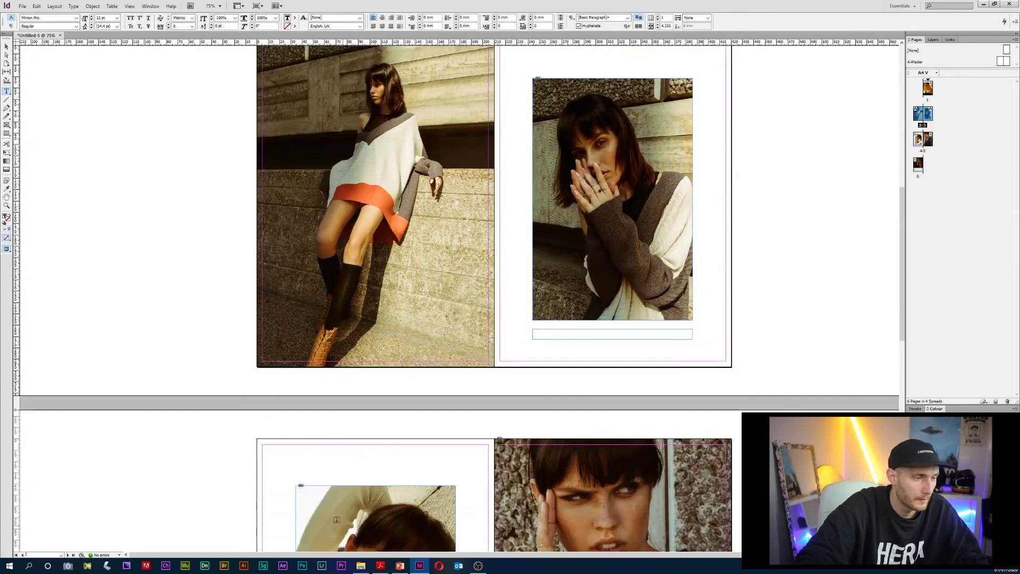
- Copy "Orange, Grey & White Colour block Jumper used as dress, - River Island" from the credits PDF in Acrobat Reader into page 3's caption frame in InDesign
{"action": "left_click", "coordinate": [386, 566]}
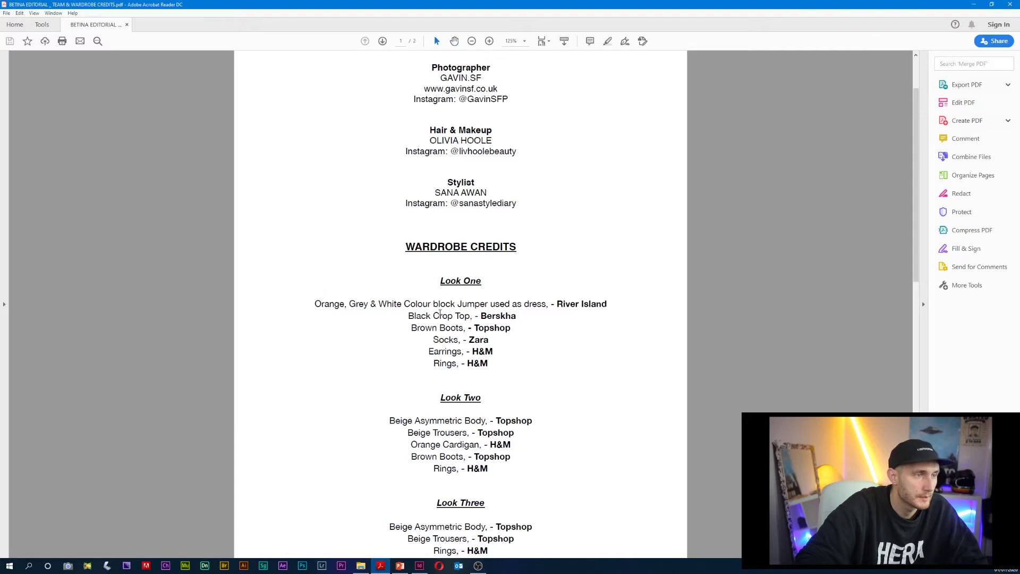
{"action": "left_click_drag", "start_coordinate": [403, 303], "coordinate": [608, 297]}
{"action": "key", "text": "ctrl+c"}
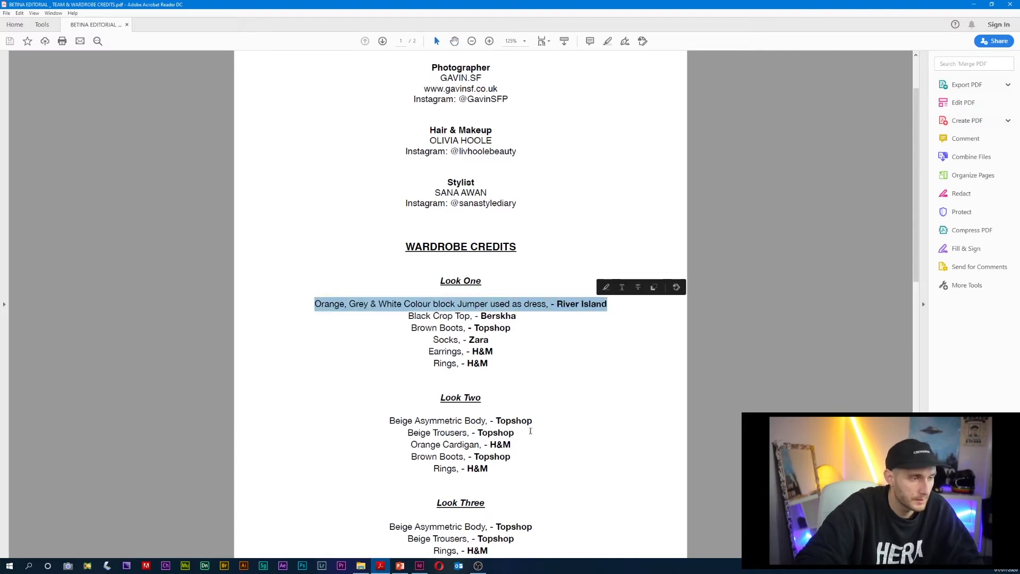
{"action": "left_click", "coordinate": [420, 566]}
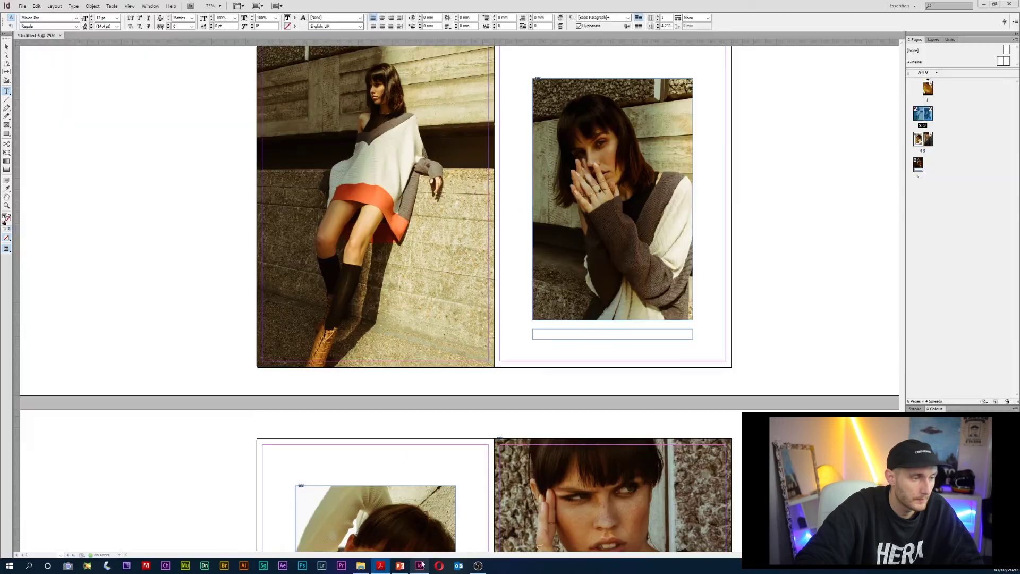
{"action": "left_click", "coordinate": [563, 339]}
{"action": "key", "text": "ctrl+v"}
- Copy Look Four's "Orange Top with cut out, - H&M" and "Pin-stripe trousers, - Zara" from the credits PDF into page 4's caption frame
{"action": "scroll", "coordinate": [385, 474], "scroll_direction": "down", "scroll_amount": 6}
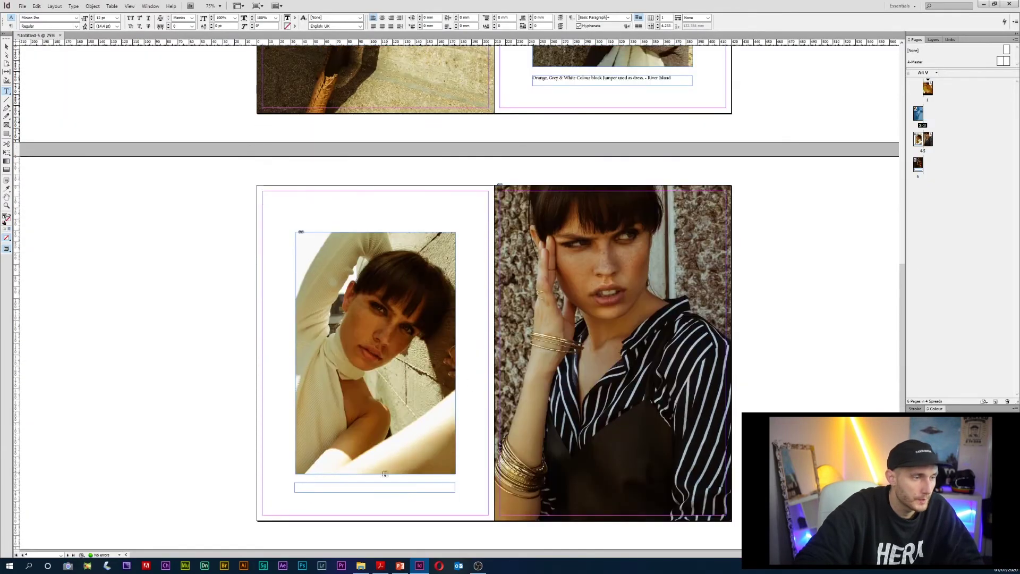
{"action": "left_click", "coordinate": [383, 487]}
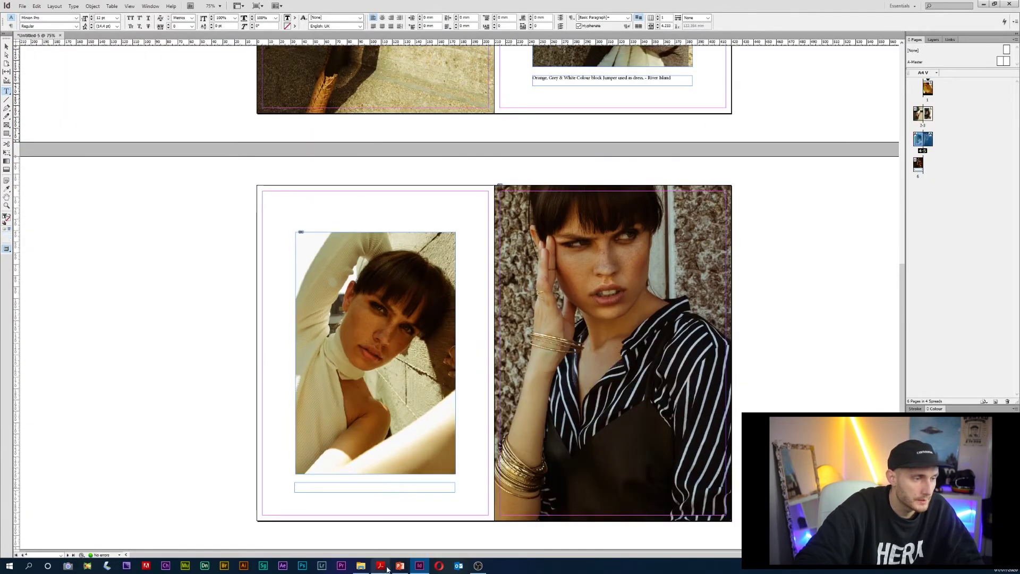
{"action": "left_click", "coordinate": [381, 566]}
{"action": "scroll", "coordinate": [432, 410], "scroll_direction": "down", "scroll_amount": 10}
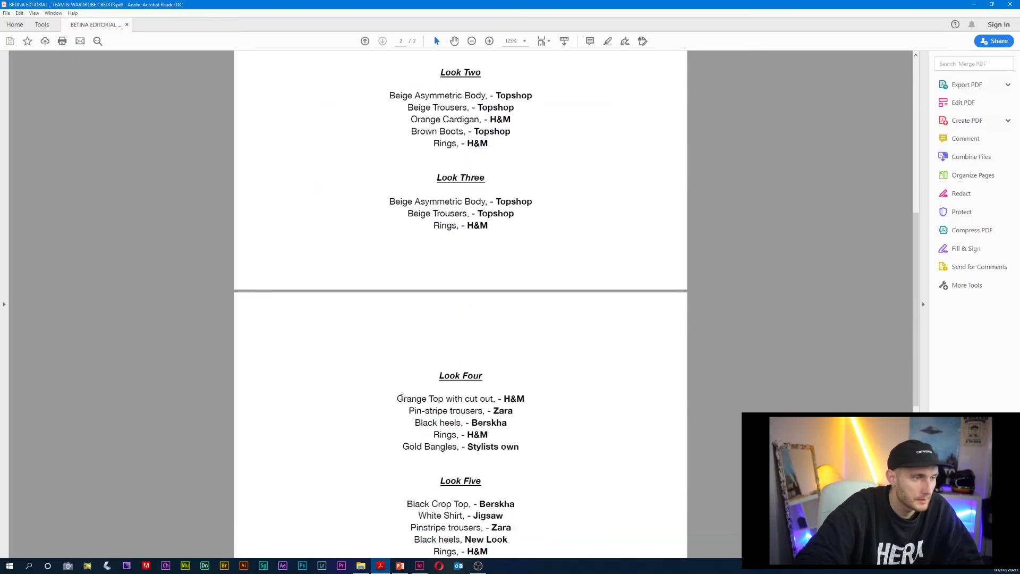
{"action": "left_click_drag", "start_coordinate": [472, 398], "coordinate": [514, 410]}
{"action": "key", "text": "ctrl+c"}
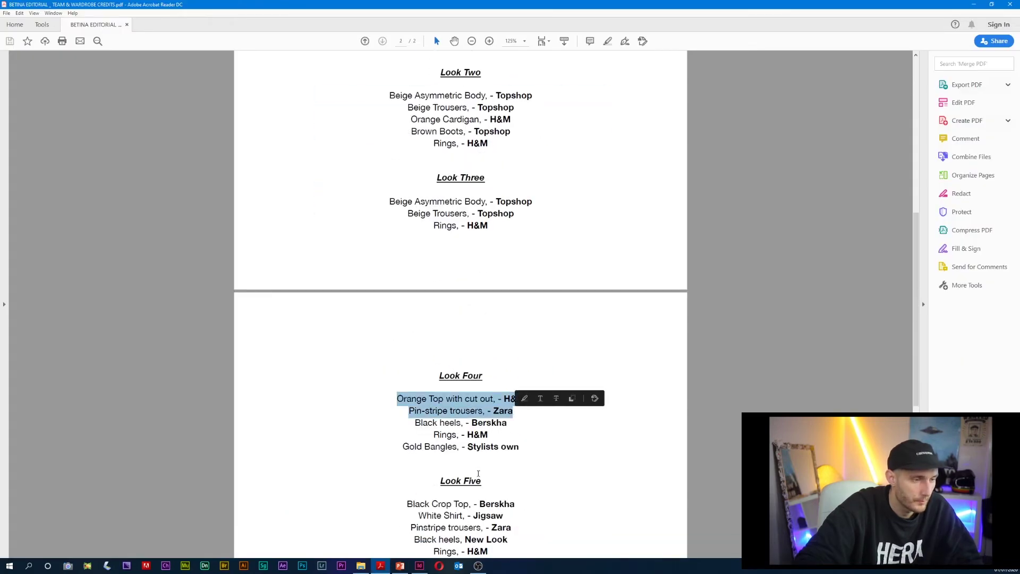
{"action": "left_click", "coordinate": [419, 565]}
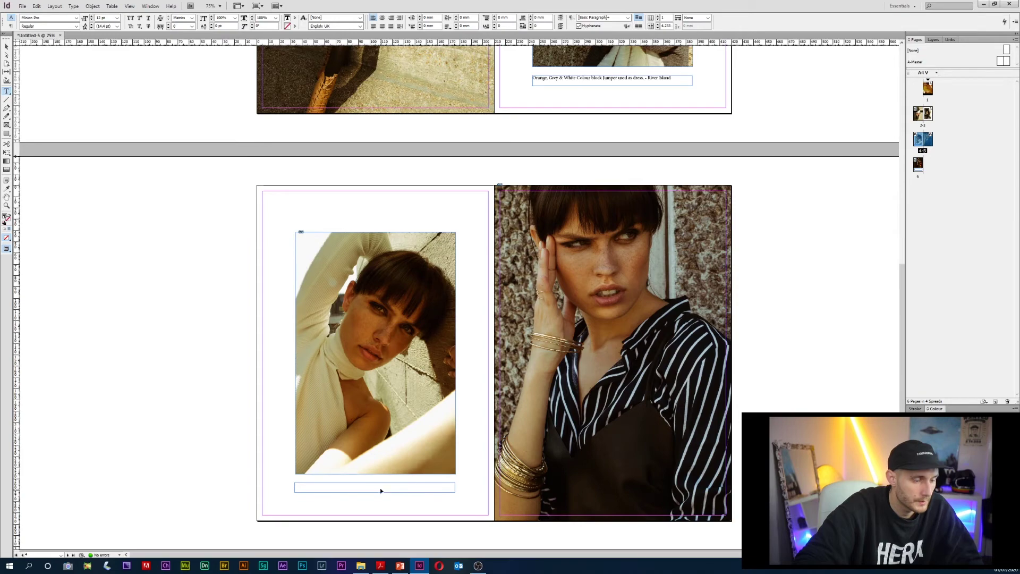
{"action": "key", "text": "ctrl+v"}
- Copy the photographer, hair and makeup, and stylist credits from the credits PDF into the text frame on page 6
{"action": "scroll", "coordinate": [382, 487], "scroll_direction": "down", "scroll_amount": 10}
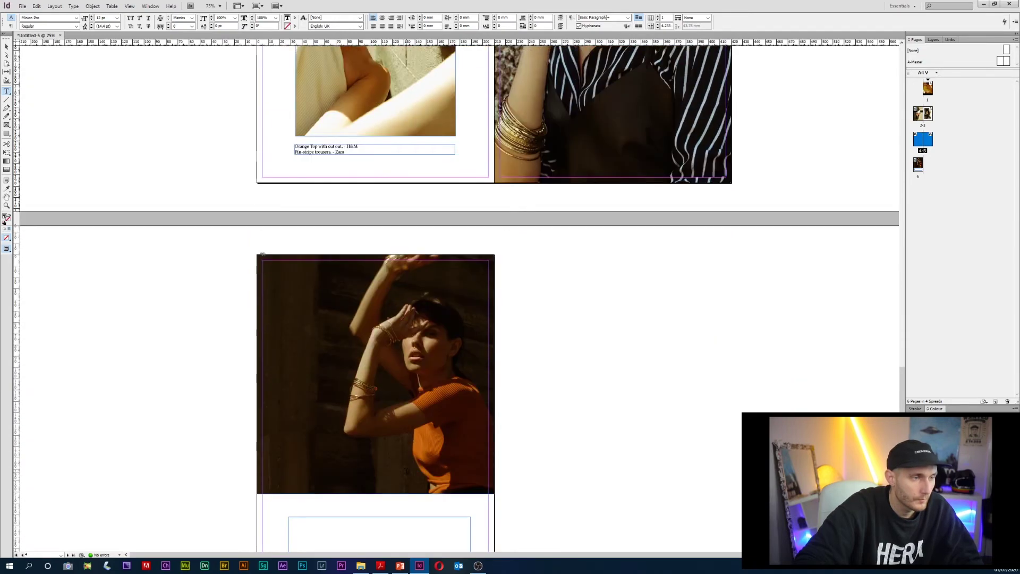
{"action": "left_click", "coordinate": [398, 567]}
{"action": "scroll", "coordinate": [505, 297], "scroll_direction": "up", "scroll_amount": 10}
{"action": "left_click_drag", "start_coordinate": [431, 144], "coordinate": [516, 280]}
{"action": "key", "text": "ctrl+c"}
{"action": "left_click", "coordinate": [419, 567]}
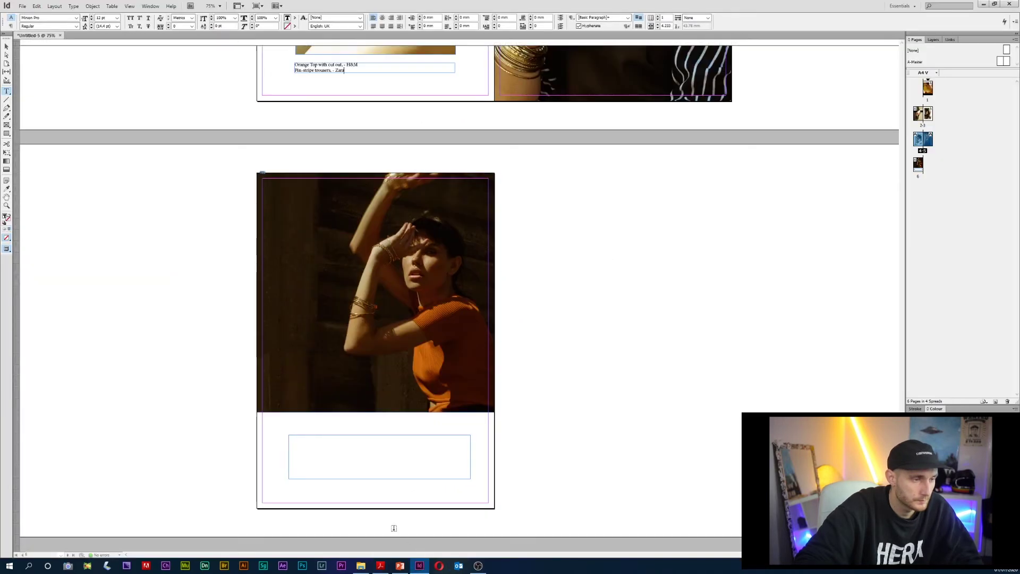
{"action": "left_click", "coordinate": [361, 453]}
{"action": "key", "text": "ctrl+v"}
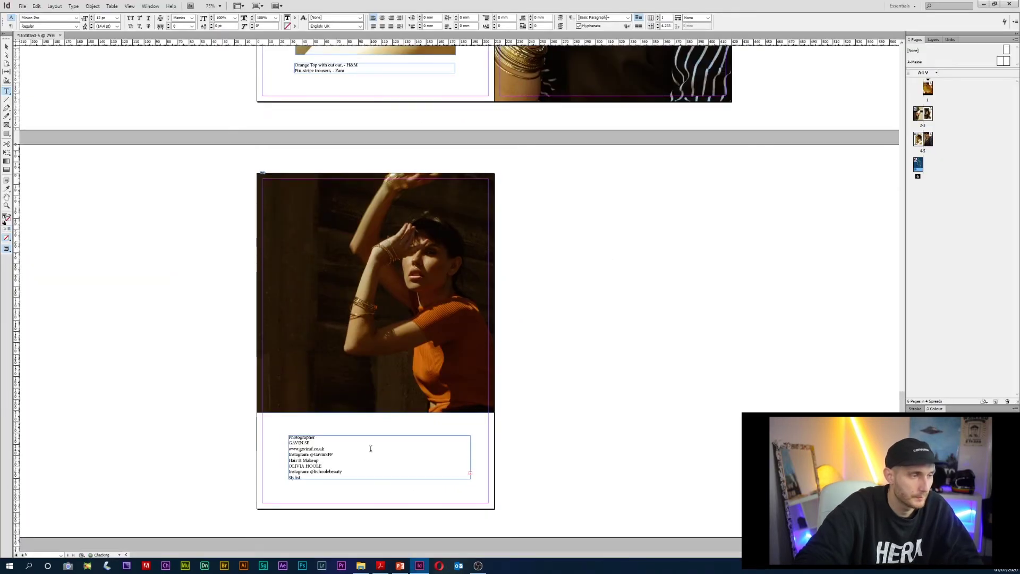
- Justify page 3's jumper caption with its last line aligned centre and set its text size to 13 pt
{"action": "scroll", "coordinate": [367, 449], "scroll_direction": "up", "scroll_amount": 6}
{"action": "scroll", "coordinate": [374, 446], "scroll_direction": "up", "scroll_amount": 1}
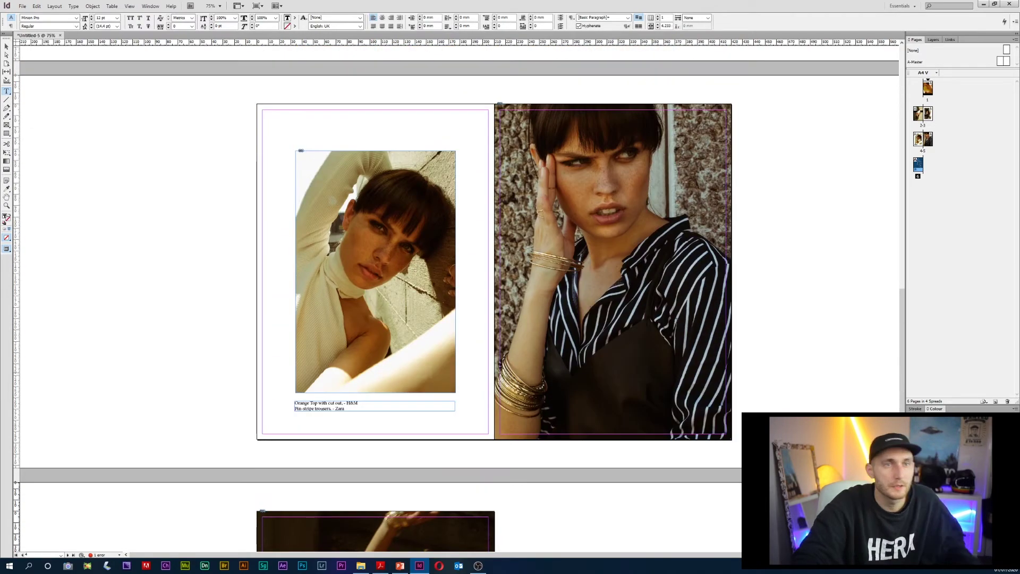
{"action": "scroll", "coordinate": [531, 372], "scroll_direction": "up", "scroll_amount": 4}
{"action": "scroll", "coordinate": [670, 317], "scroll_direction": "up", "scroll_amount": 2}
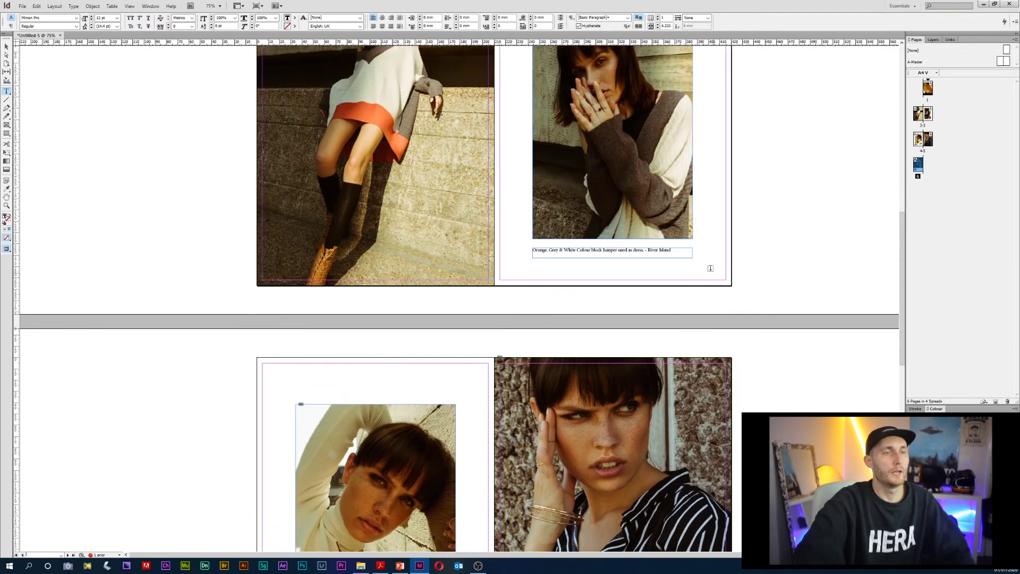
{"action": "scroll", "coordinate": [677, 264], "scroll_direction": "up", "scroll_amount": 2}
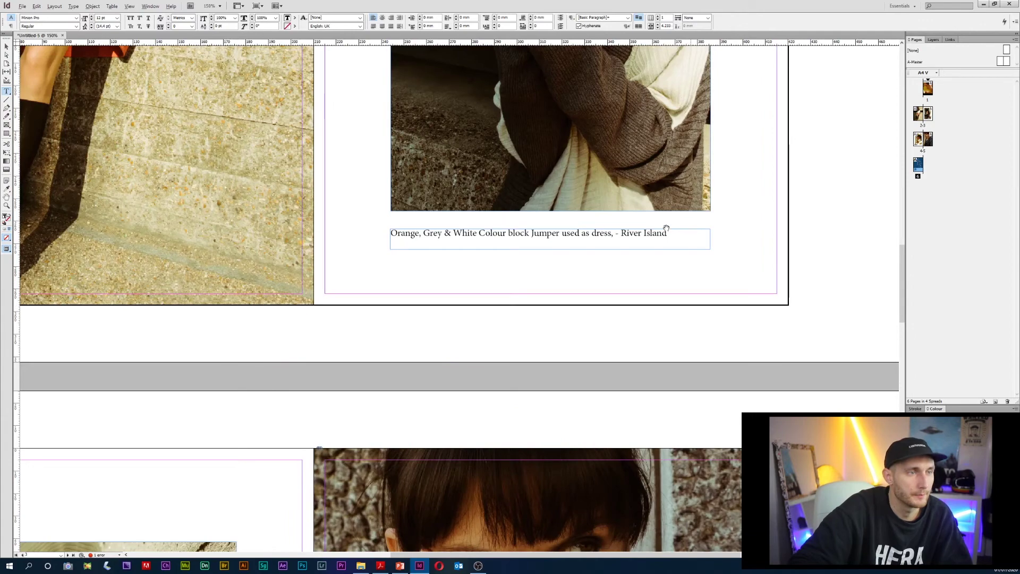
{"action": "scroll", "coordinate": [665, 230], "scroll_direction": "up", "scroll_amount": 1}
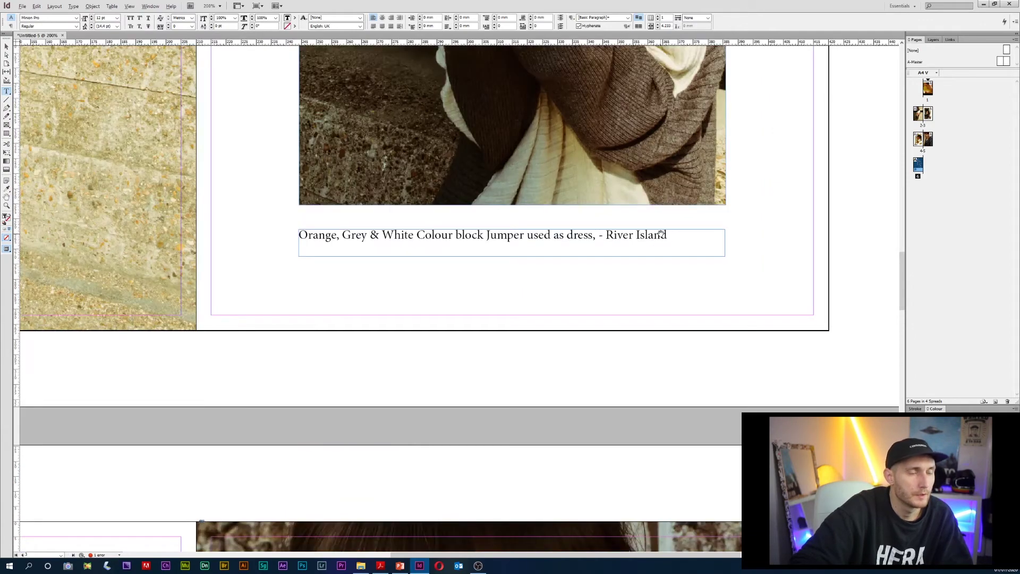
{"action": "triple_click", "coordinate": [579, 236]}
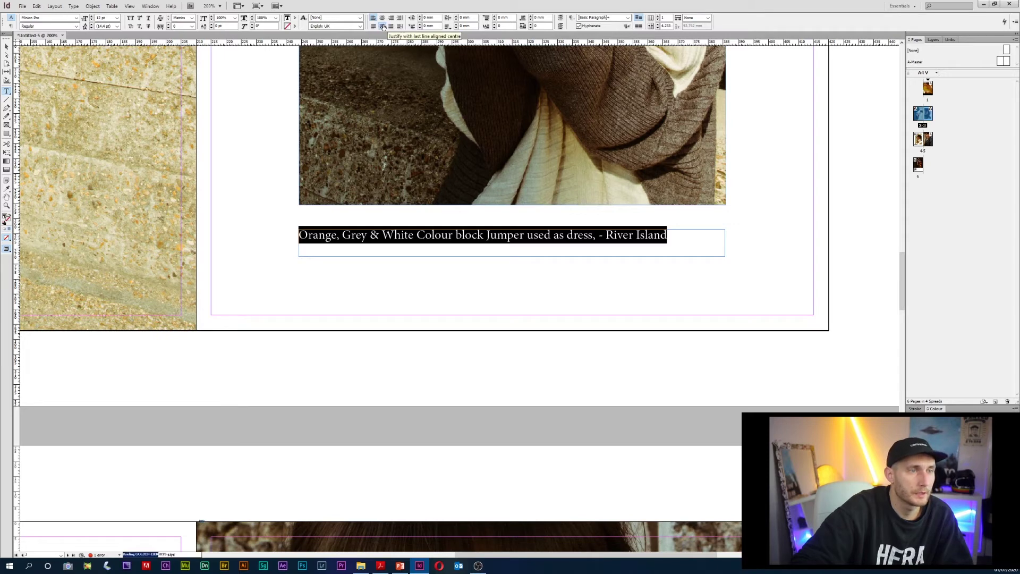
{"action": "left_click", "coordinate": [383, 27]}
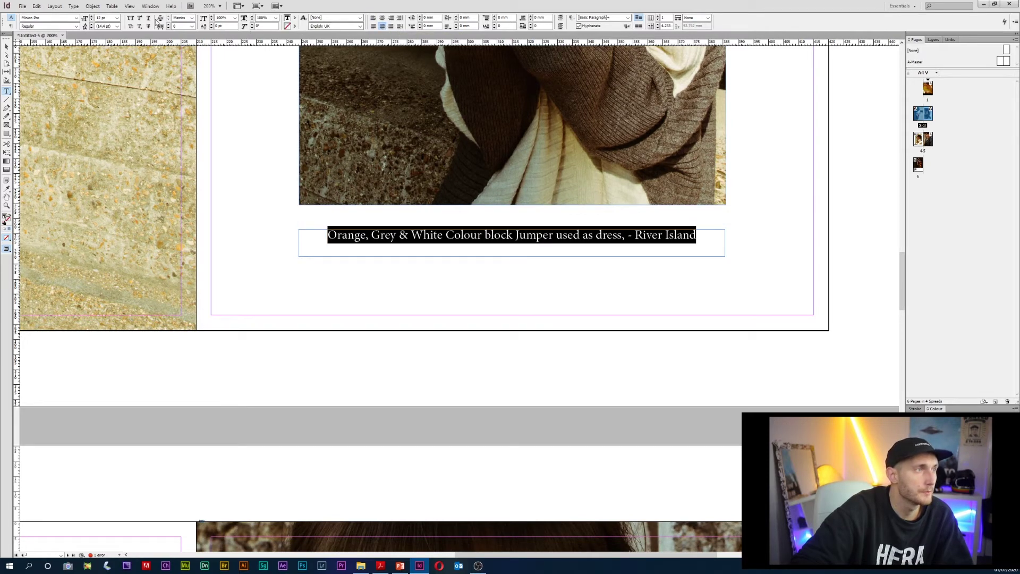
{"action": "left_click", "coordinate": [93, 19]}
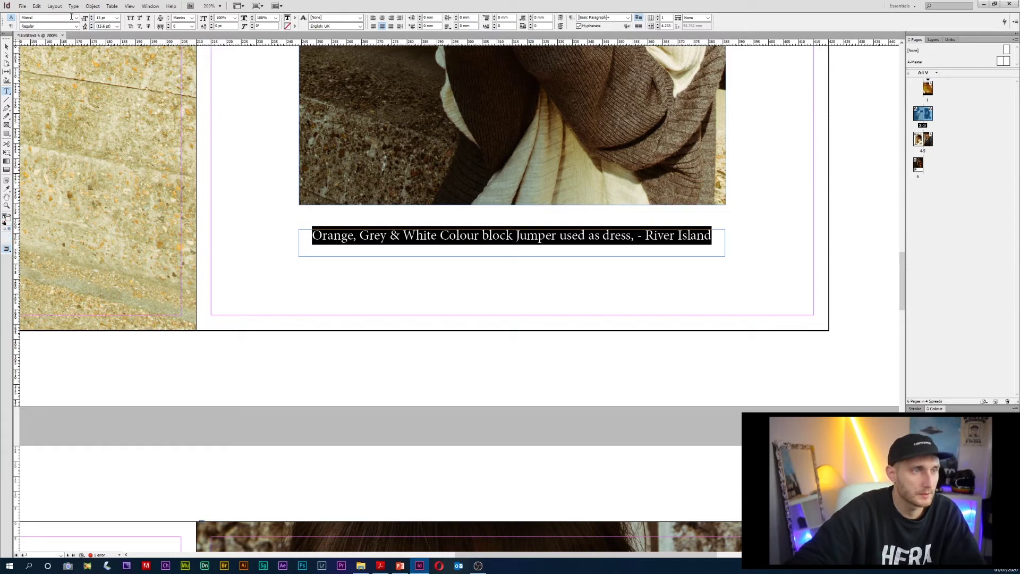
- Try alternative fonts on page 3's selected jumper caption and set it in OCR A Extended
{"action": "key", "text": "Return"}
{"action": "key", "text": "Return"}
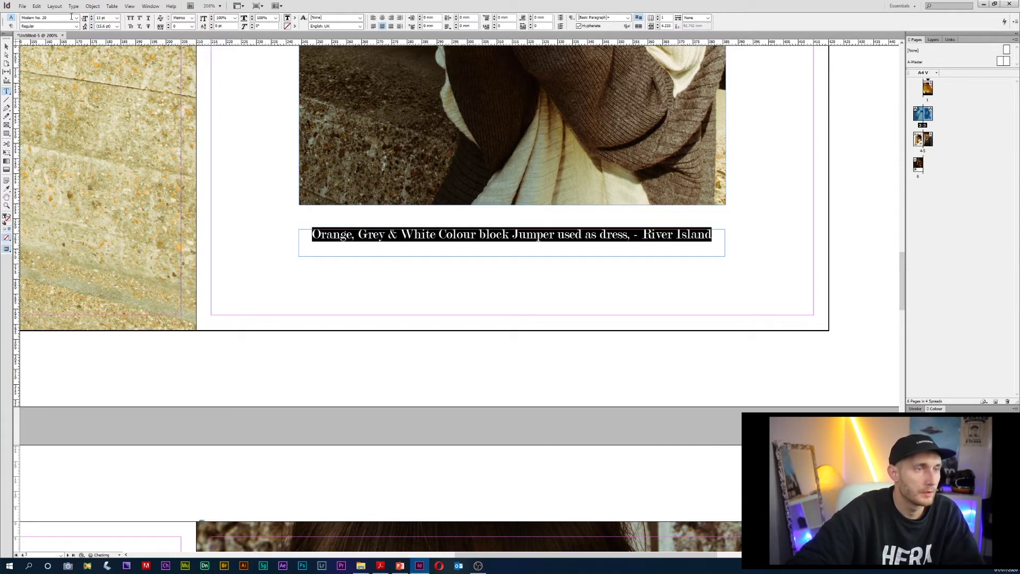
{"action": "key", "text": "Down"}
{"action": "key", "text": "Down"}
{"action": "key", "text": "Down"}
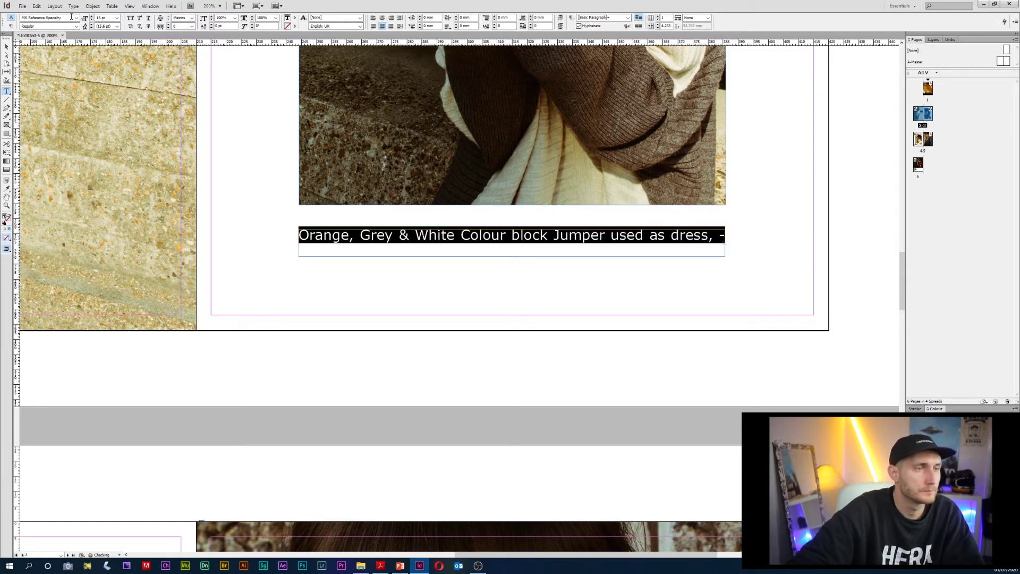
{"action": "key", "text": "Down"}
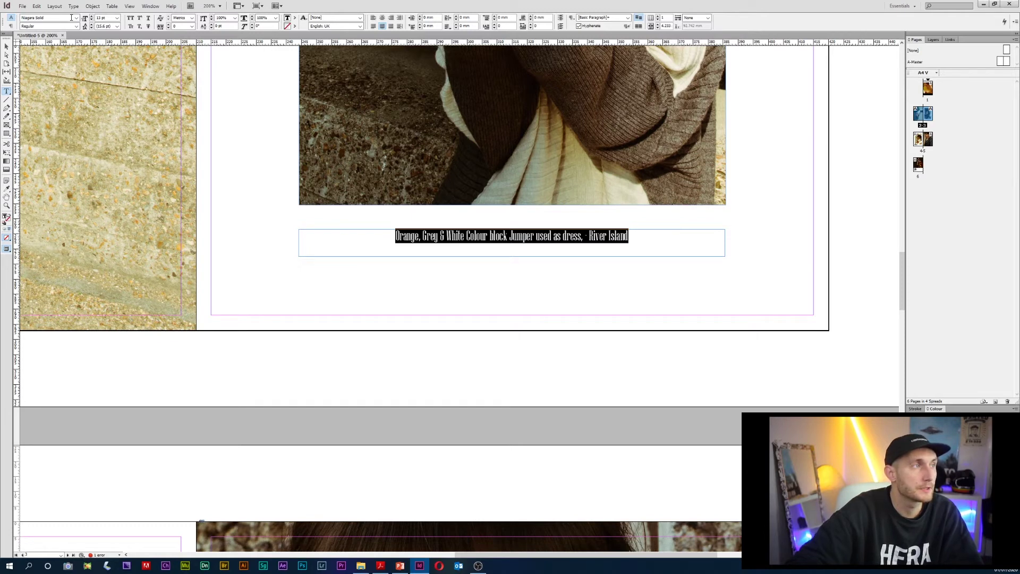
{"action": "key", "text": "Return"}
{"action": "key", "text": "Down"}
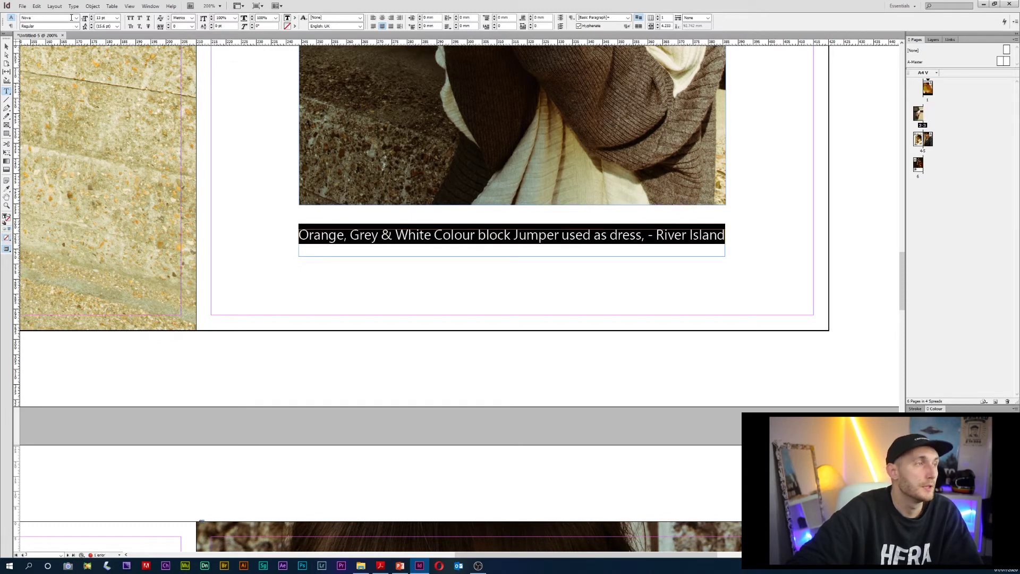
{"action": "key", "text": "Down"}
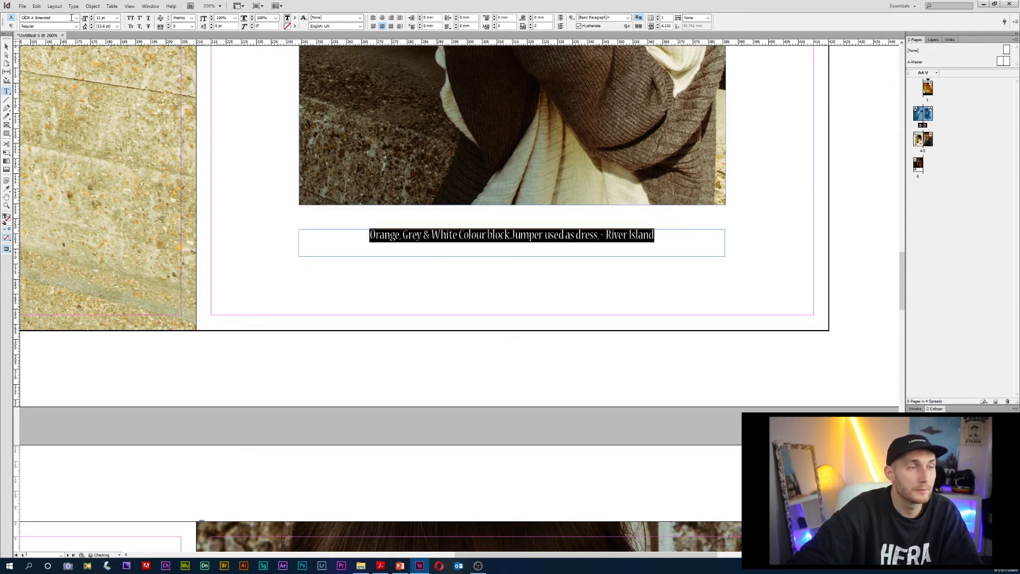
{"action": "key", "text": "Down"}
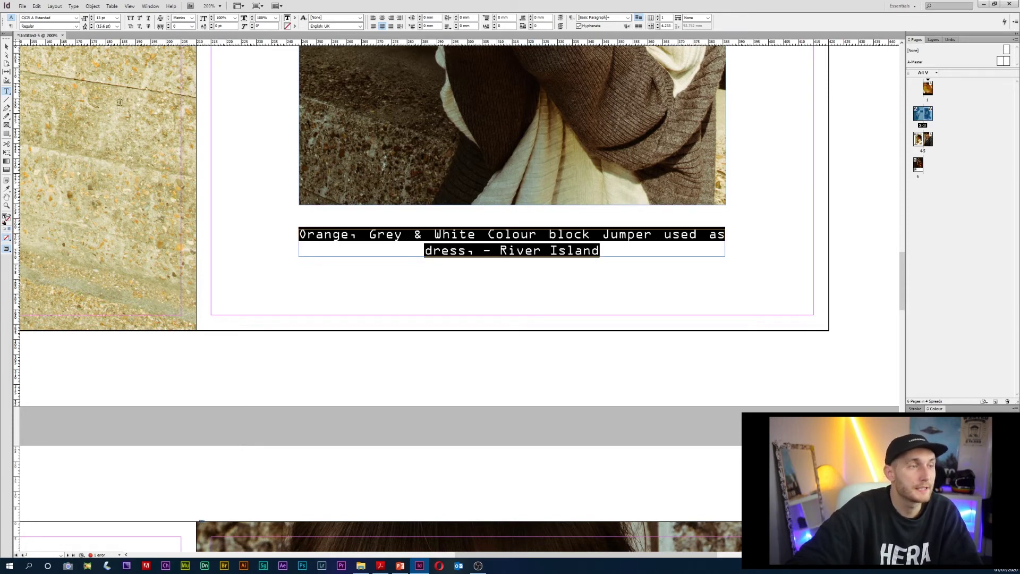
- Reduce page 3's jumper caption to 9 pt and move its frame up to sit just beneath the photo
{"action": "left_click", "coordinate": [91, 20]}
{"action": "left_click", "coordinate": [91, 20]}
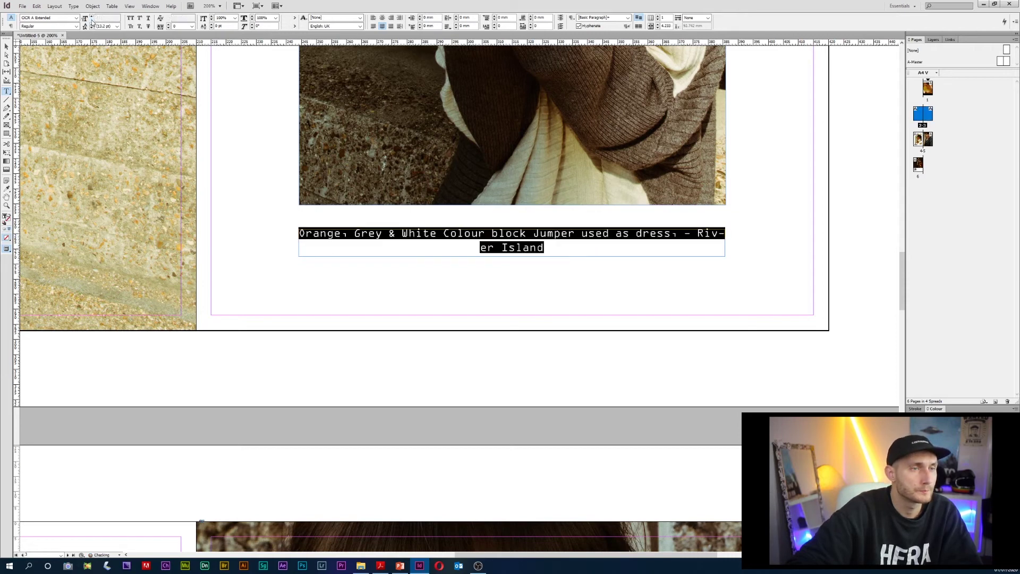
{"action": "left_click", "coordinate": [92, 20]}
{"action": "left_click", "coordinate": [92, 20]}
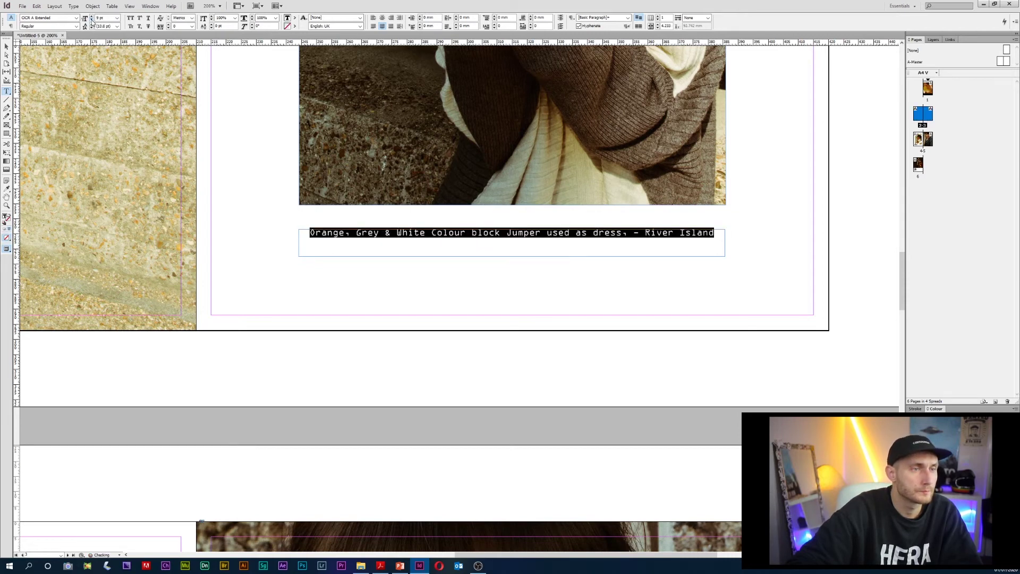
{"action": "left_click", "coordinate": [7, 48]}
{"action": "left_click_drag", "start_coordinate": [499, 232], "coordinate": [502, 214]}
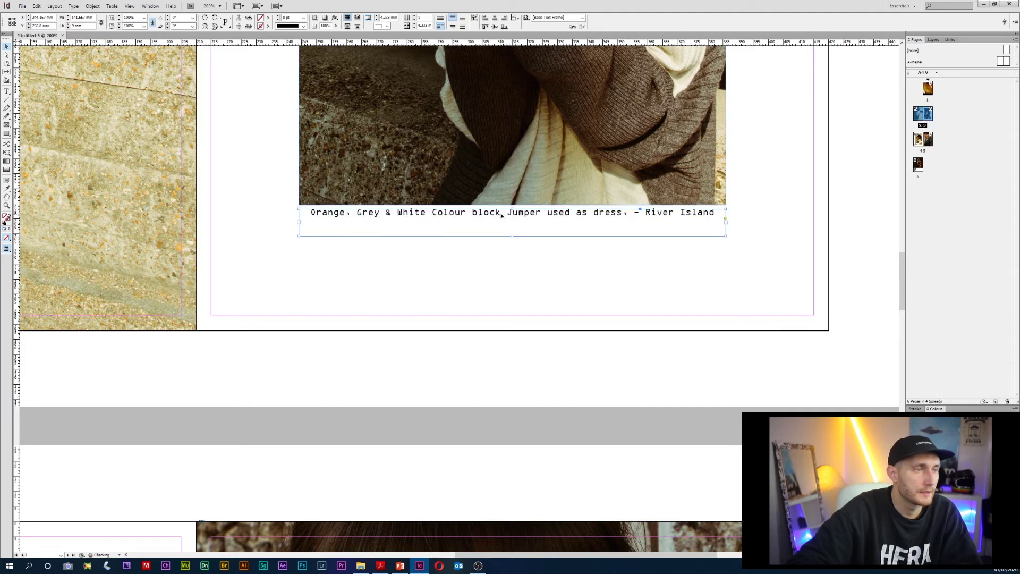
{"action": "left_click", "coordinate": [488, 268]}
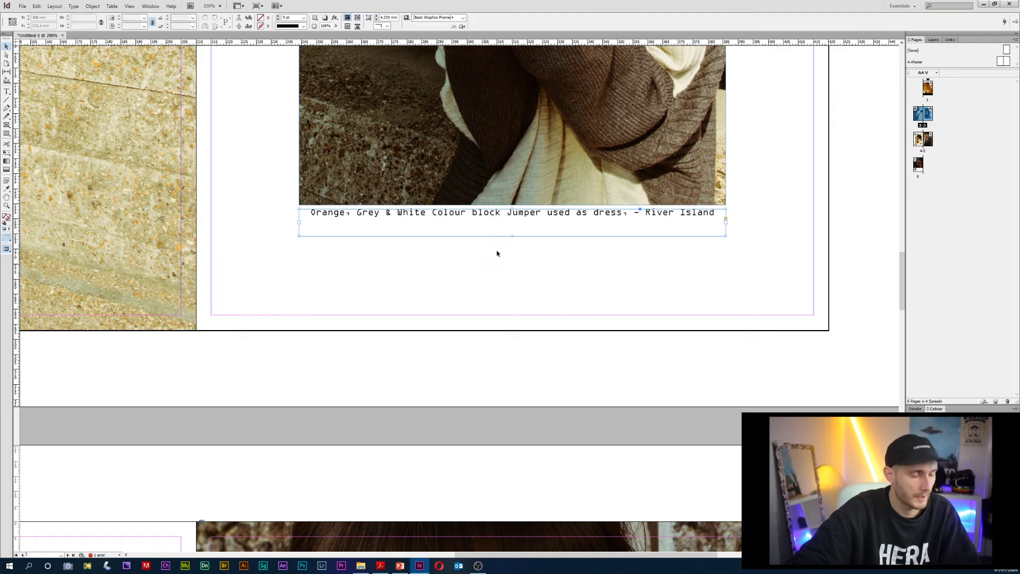
- Join page 4's two caption lines into one by removing the line break between "H&M" and "Pin-stripe trousers"
{"action": "key", "text": "ctrl+minus"}
{"action": "key", "text": "ctrl+minus"}
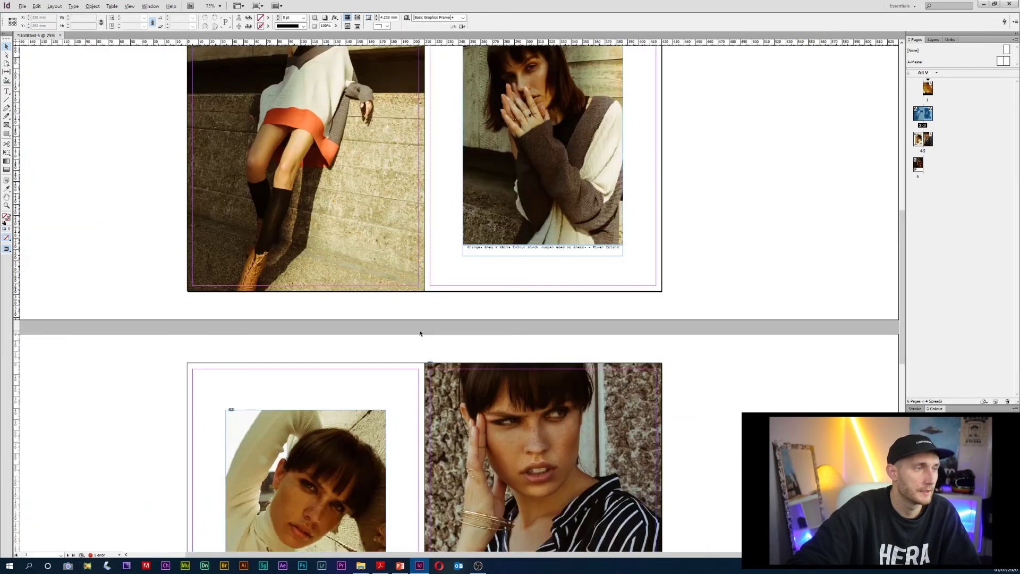
{"action": "scroll", "coordinate": [311, 414], "scroll_direction": "down", "scroll_amount": 5}
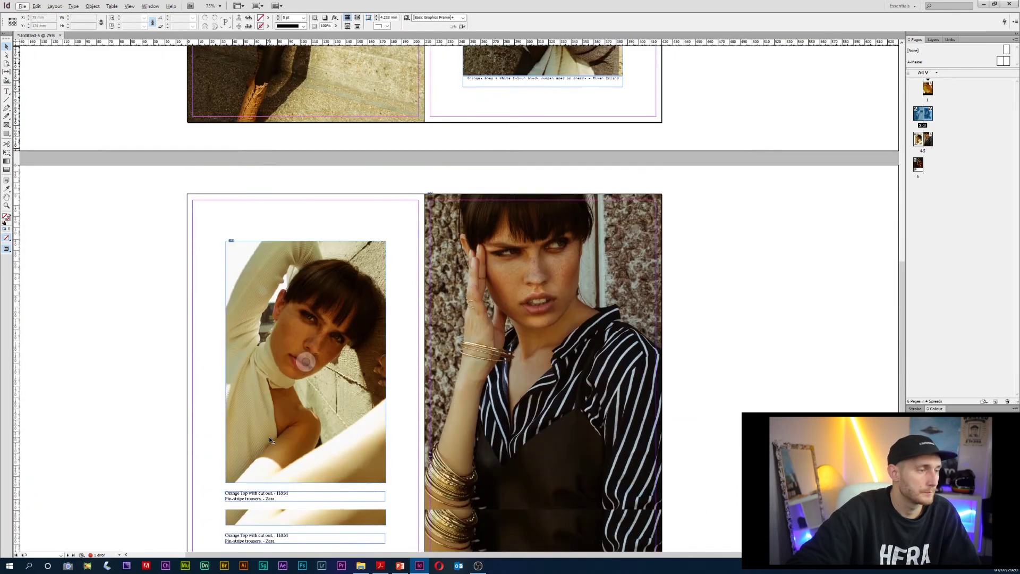
{"action": "scroll", "coordinate": [247, 478], "scroll_direction": "down", "scroll_amount": 1}
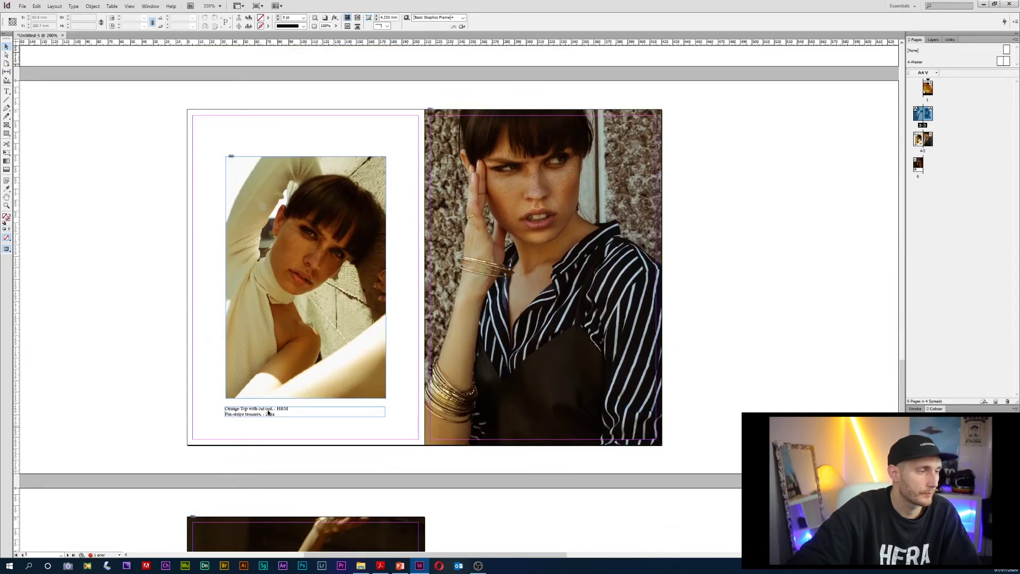
{"action": "scroll", "coordinate": [271, 405], "scroll_direction": "up", "scroll_amount": 4}
{"action": "scroll", "coordinate": [286, 399], "scroll_direction": "up", "scroll_amount": 1}
{"action": "double_click", "coordinate": [372, 372]}
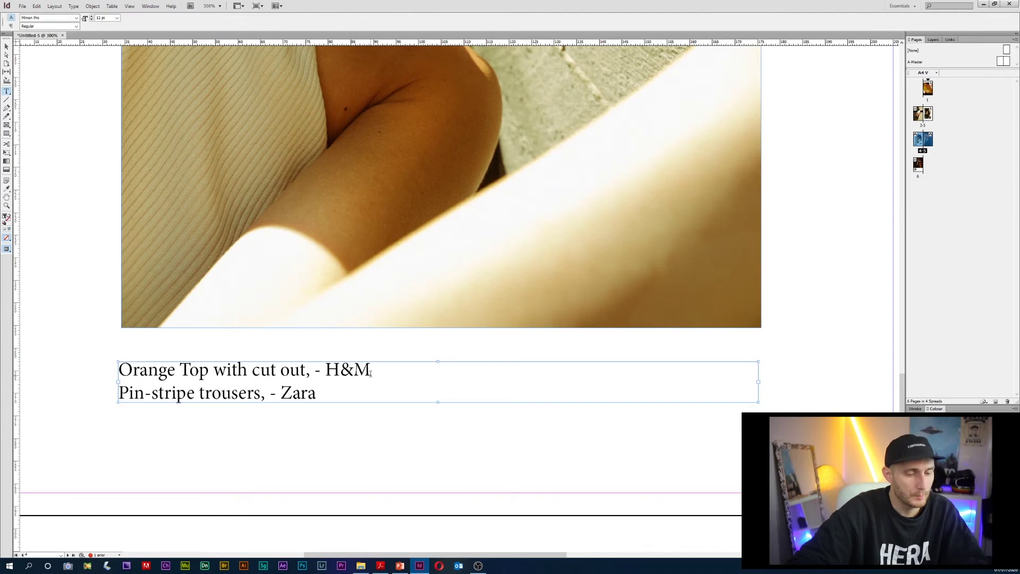
{"action": "key", "text": "Delete"}
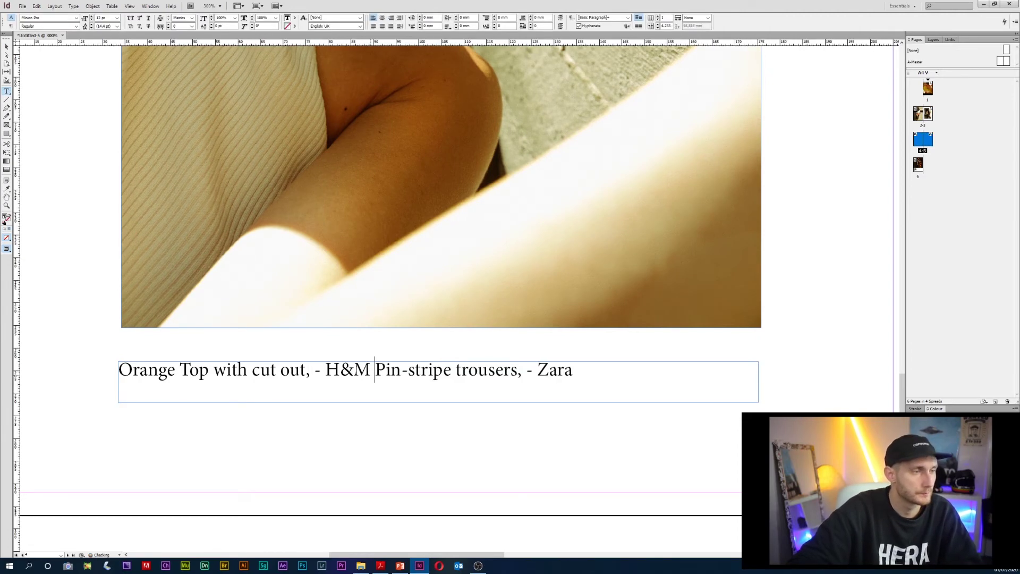
- Set page 4's whole caption in OCR A Extended at 11 pt
{"action": "key", "text": "ctrl+a"}
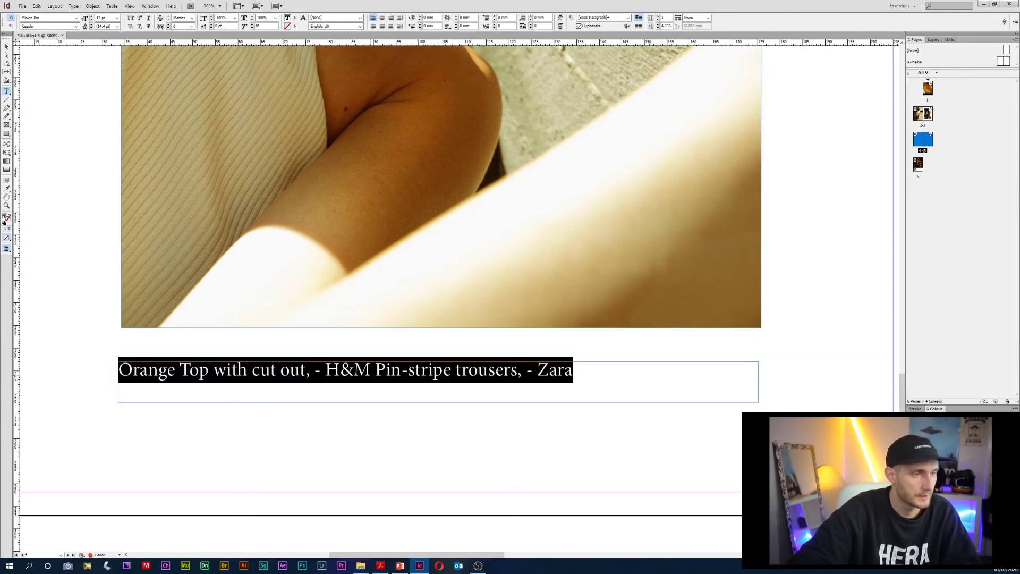
{"action": "left_click", "coordinate": [76, 19]}
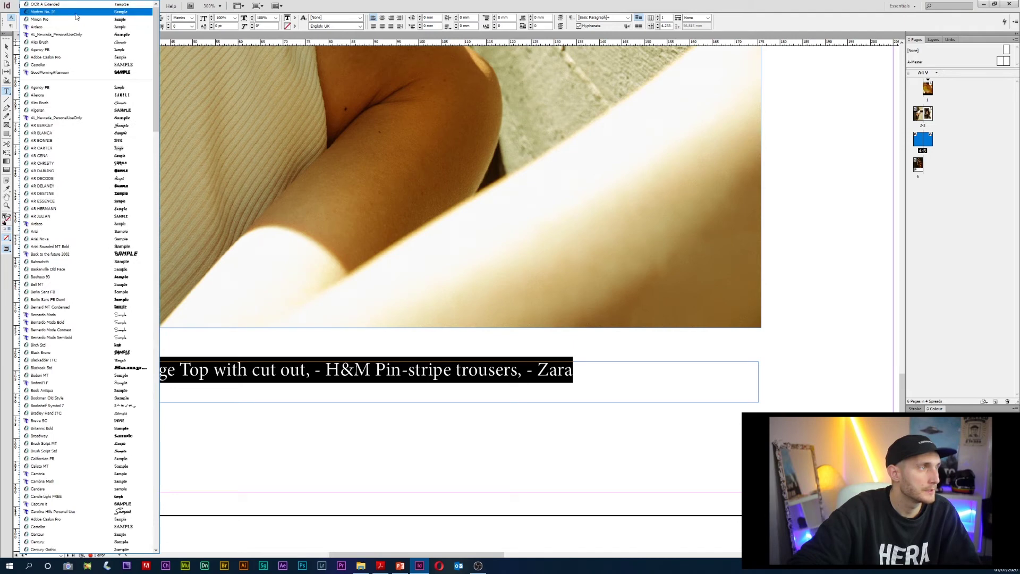
{"action": "left_click", "coordinate": [76, 5]}
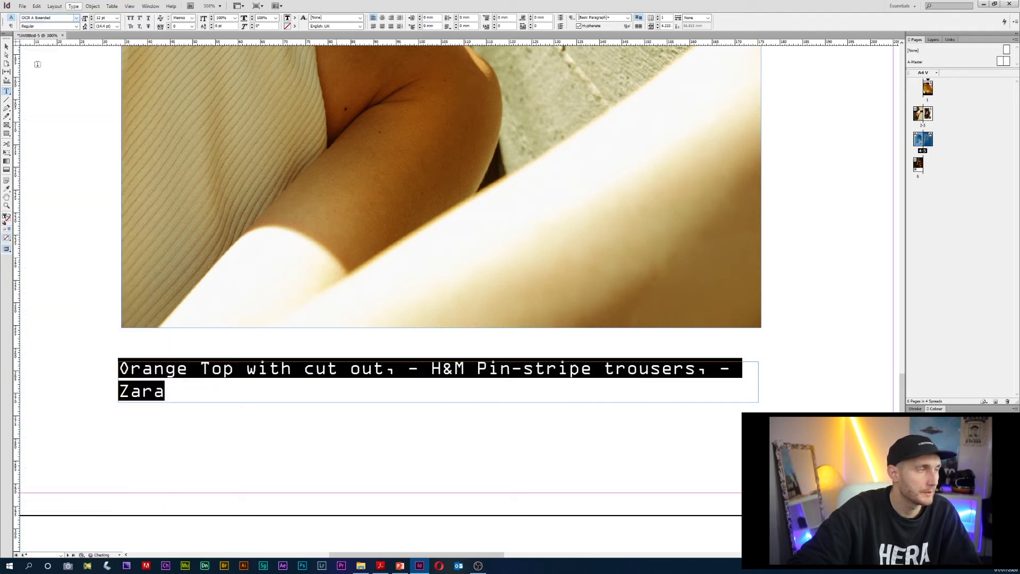
{"action": "key", "text": "Return"}
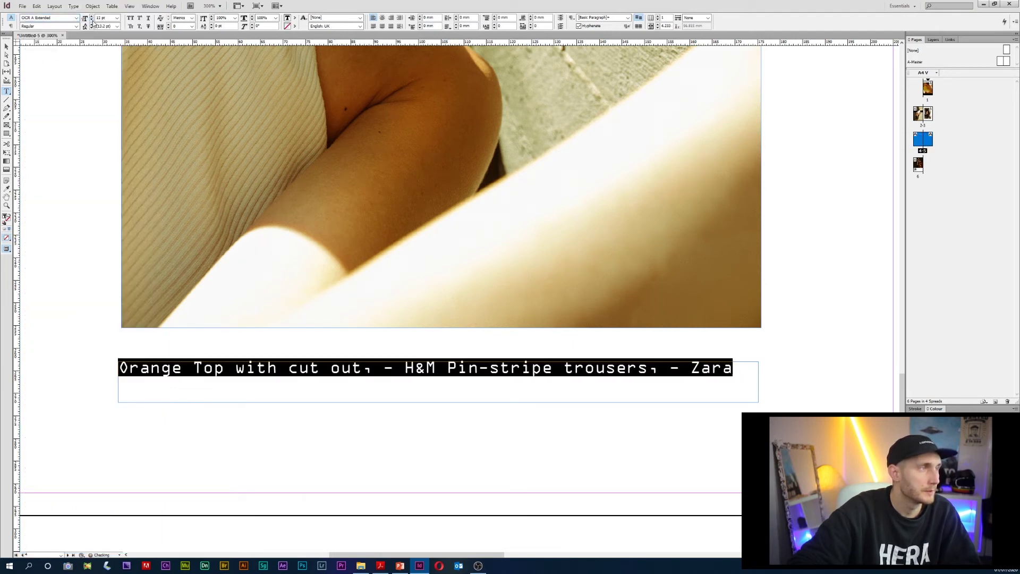
- Justify page 4's caption with its last line aligned centre and move its frame up to sit just beneath the photo
{"action": "scroll", "coordinate": [641, 324], "scroll_direction": "up", "scroll_amount": 2}
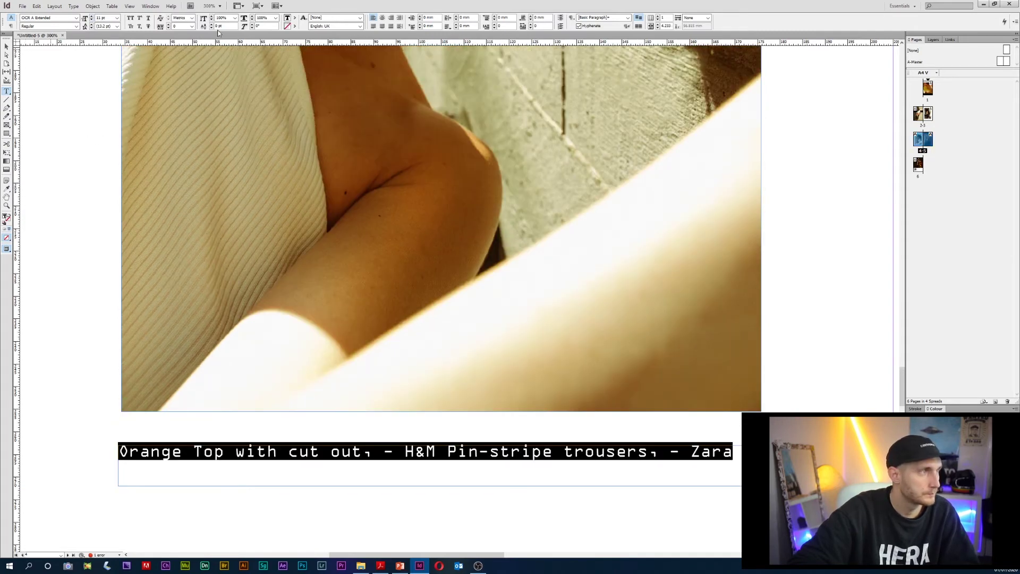
{"action": "left_click", "coordinate": [383, 27]}
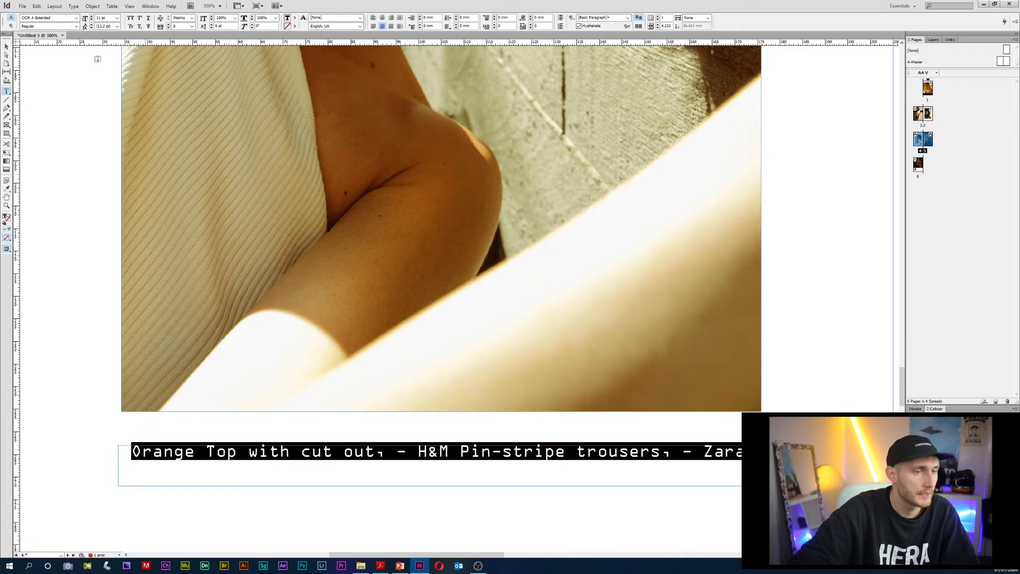
{"action": "left_click", "coordinate": [7, 46]}
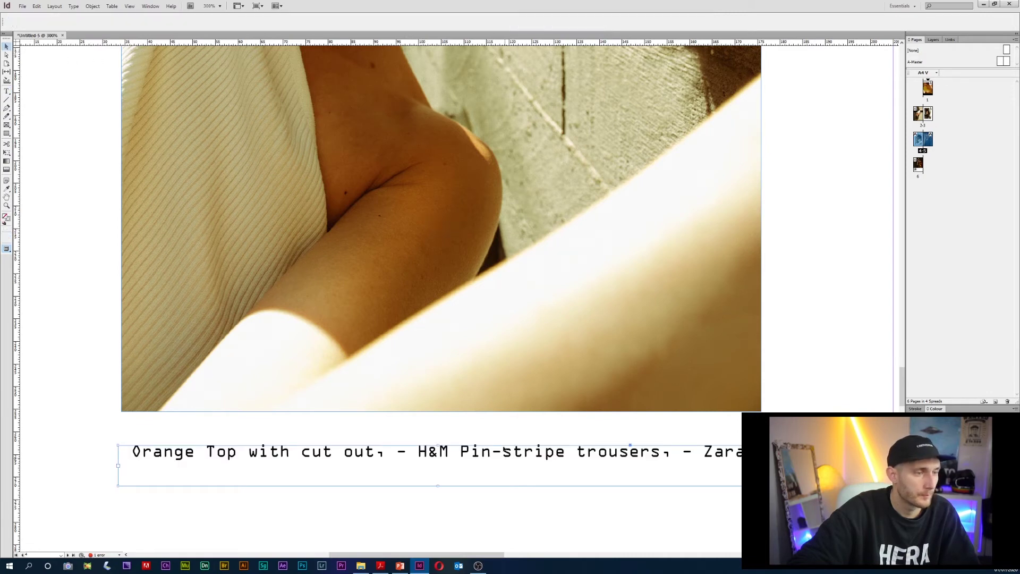
{"action": "left_click_drag", "start_coordinate": [503, 445], "coordinate": [500, 431]}
{"action": "left_click", "coordinate": [502, 496]}
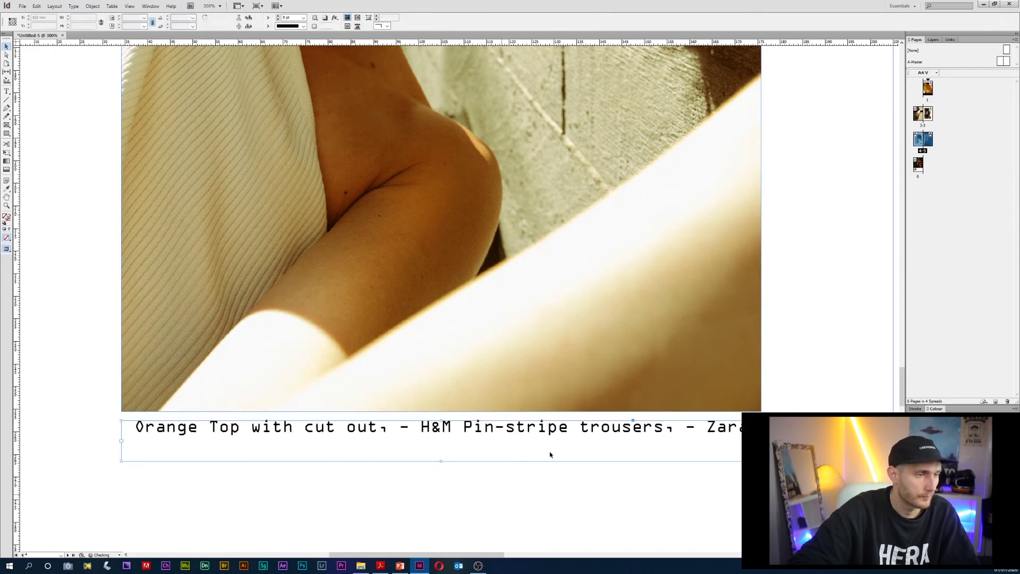
- Check the text size of page 3's jumper caption and match page 4's whole caption to it at 9 pt
{"action": "scroll", "coordinate": [643, 406], "scroll_direction": "down", "scroll_amount": 3}
{"action": "scroll", "coordinate": [644, 413], "scroll_direction": "down", "scroll_amount": 5}
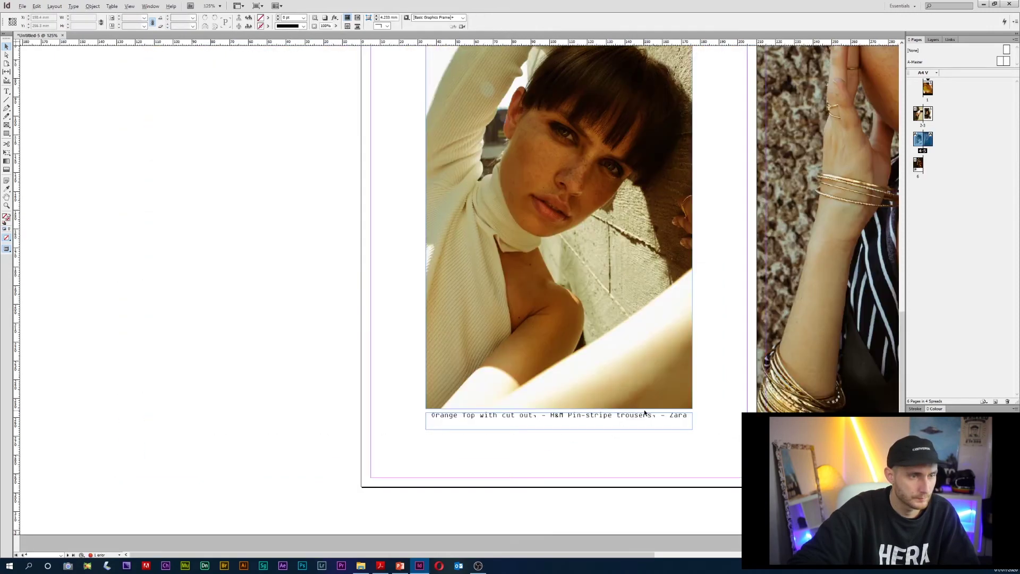
{"action": "scroll", "coordinate": [444, 445], "scroll_direction": "down", "scroll_amount": 1}
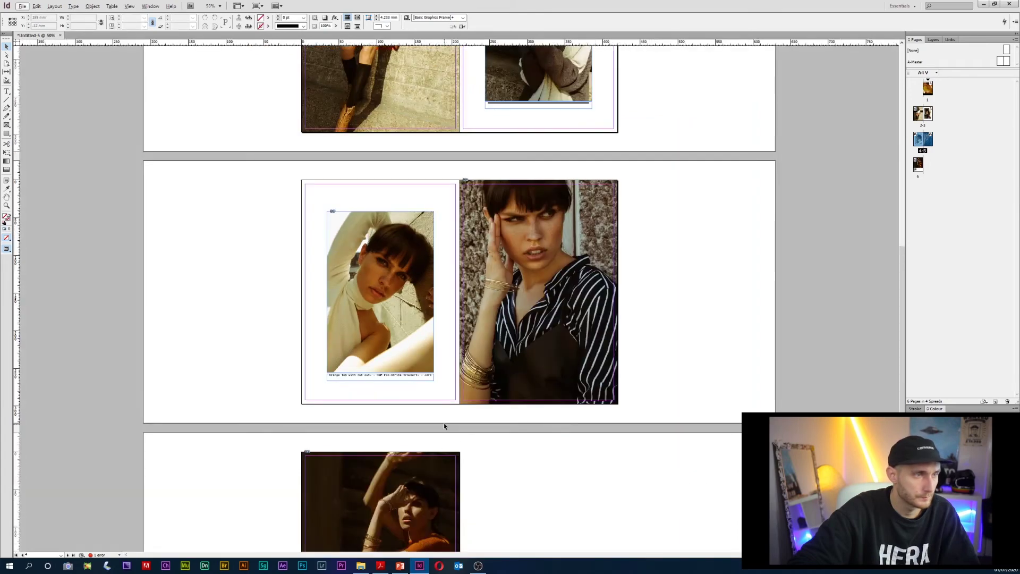
{"action": "scroll", "coordinate": [619, 114], "scroll_direction": "up", "scroll_amount": 1}
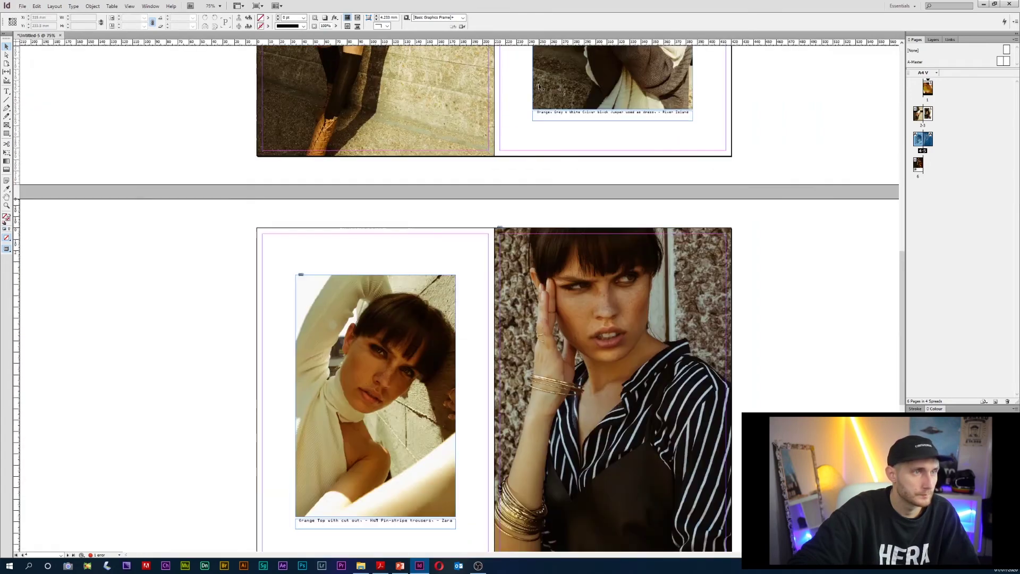
{"action": "scroll", "coordinate": [618, 114], "scroll_direction": "up", "scroll_amount": 2}
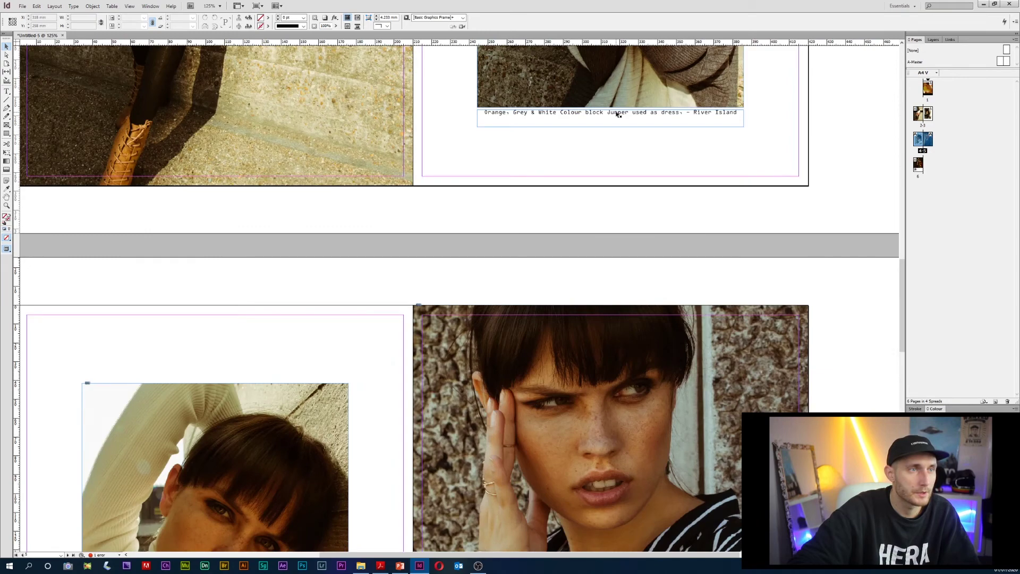
{"action": "double_click", "coordinate": [618, 114]}
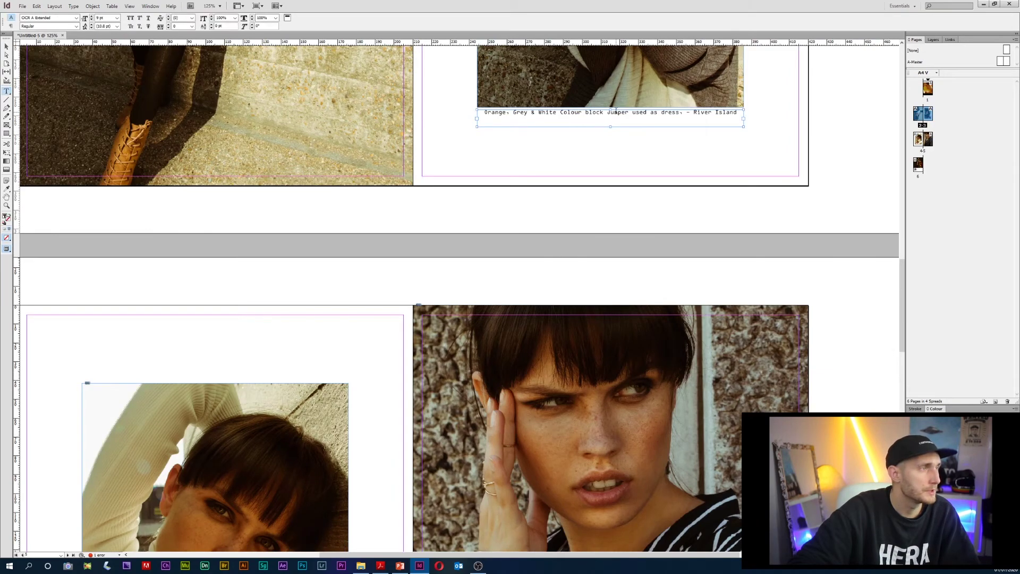
{"action": "scroll", "coordinate": [281, 286], "scroll_direction": "down", "scroll_amount": 10}
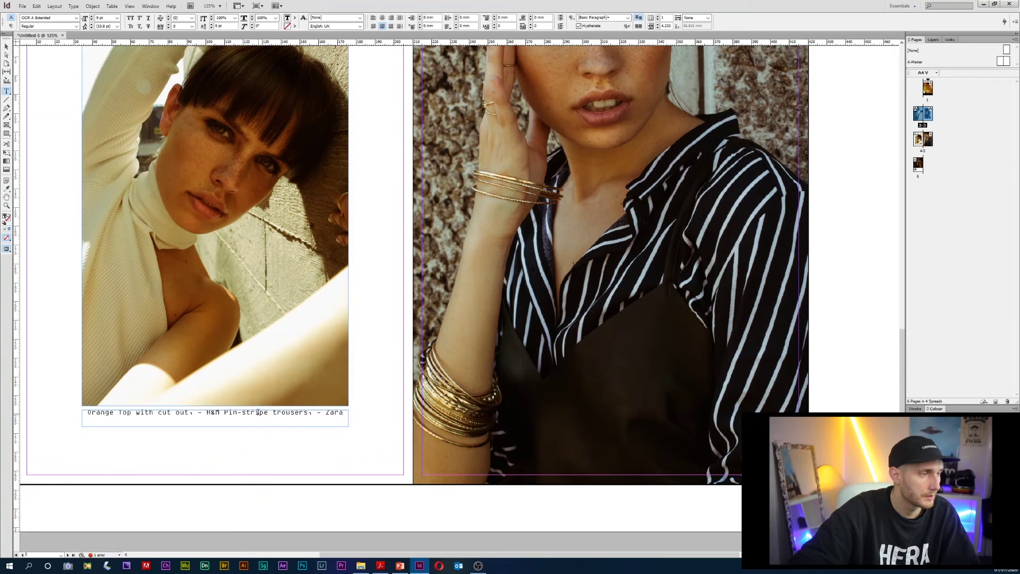
{"action": "double_click", "coordinate": [259, 412]}
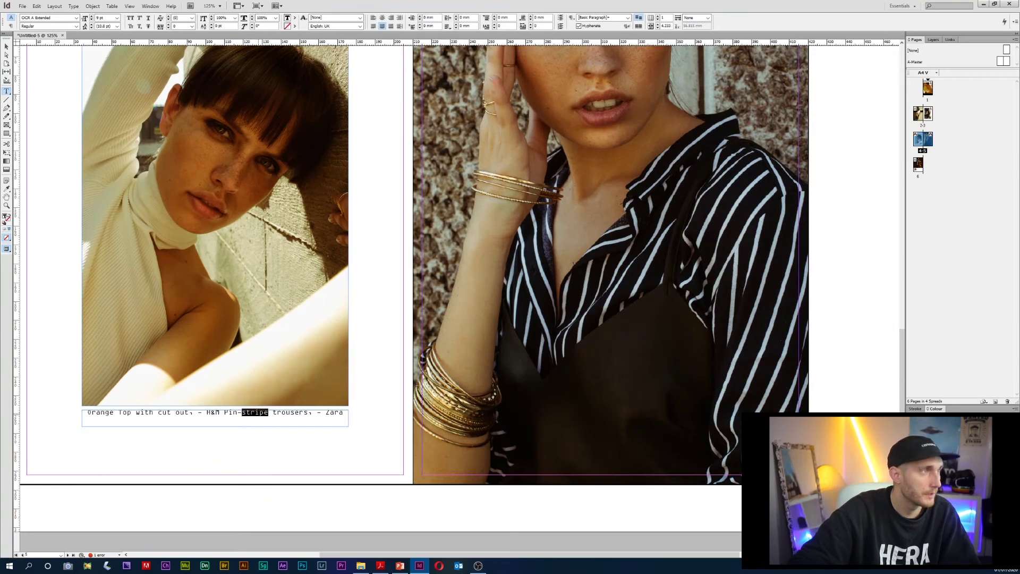
{"action": "key", "text": "ctrl+shift+period"}
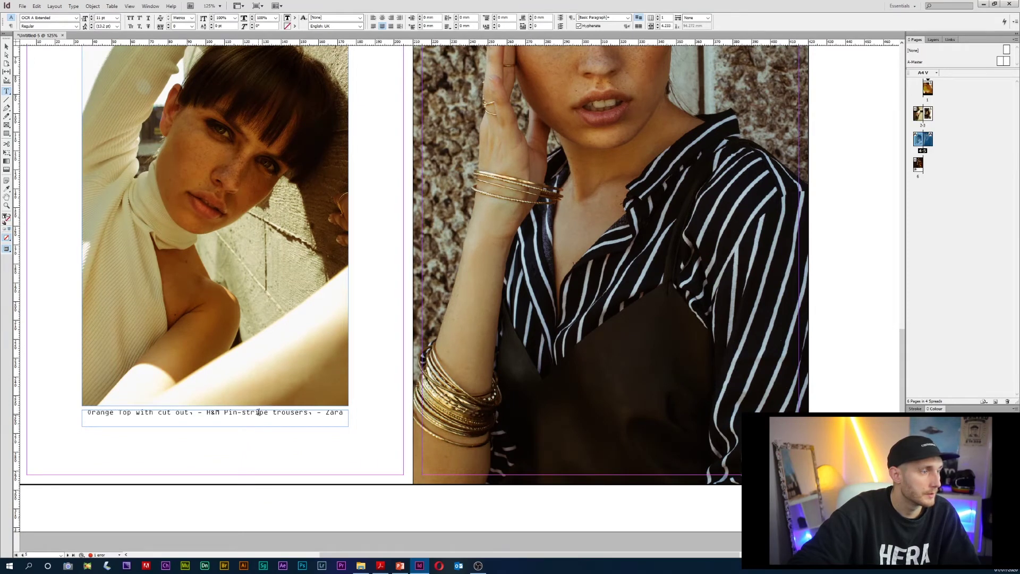
{"action": "key", "text": "ctrl+a"}
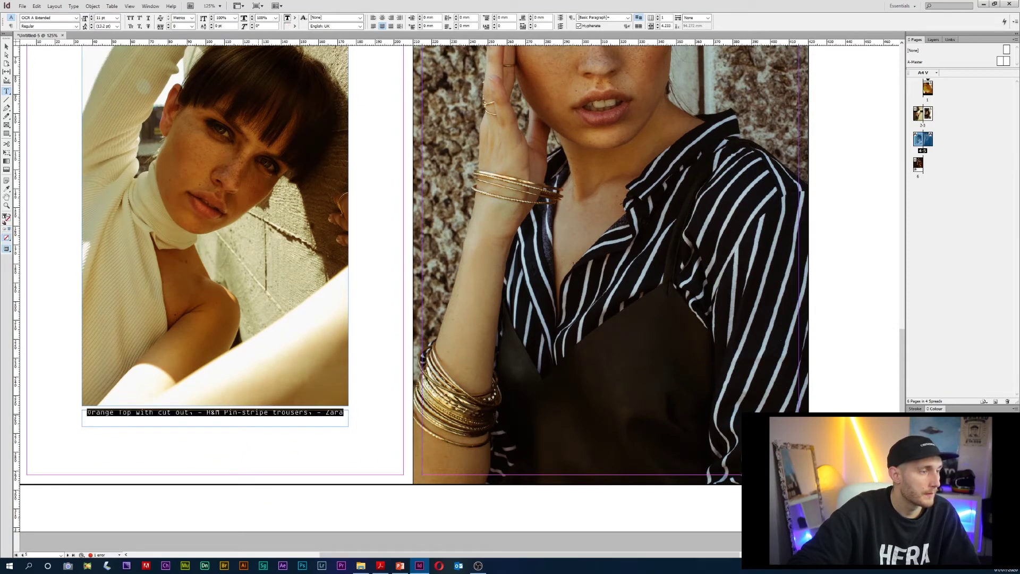
{"action": "left_click", "coordinate": [117, 18]}
{"action": "left_click", "coordinate": [106, 47]}
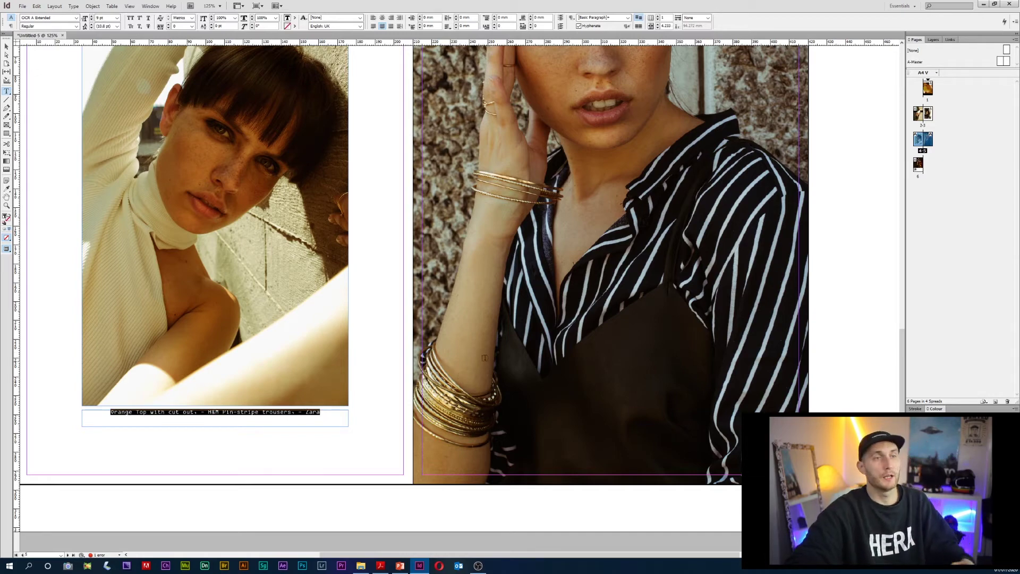
- Extend page 6's credits text frame down to the bottom margin, about 60 mm tall
{"action": "scroll", "coordinate": [490, 390], "scroll_direction": "down", "scroll_amount": 3}
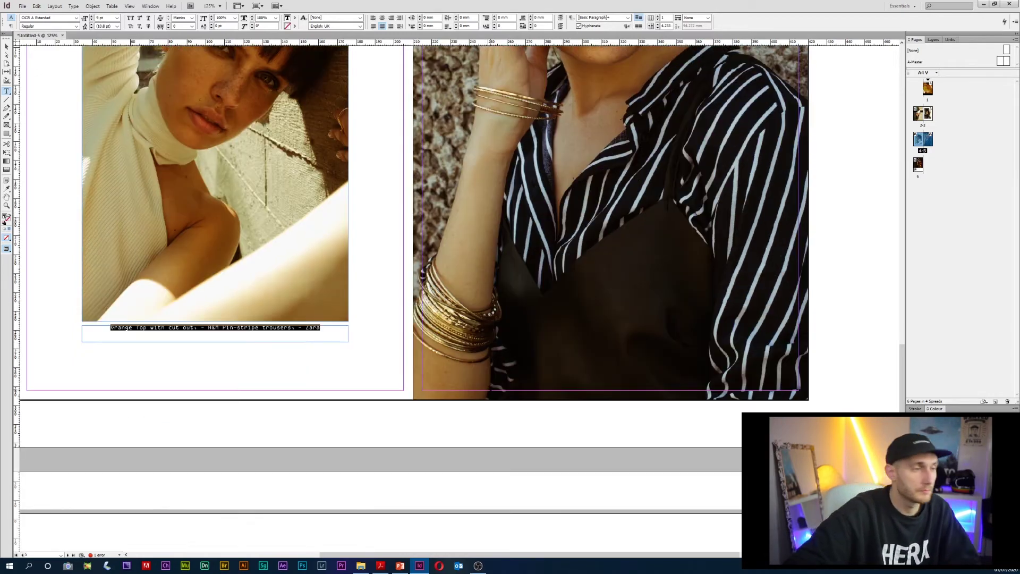
{"action": "scroll", "coordinate": [490, 390], "scroll_direction": "down", "scroll_amount": 6}
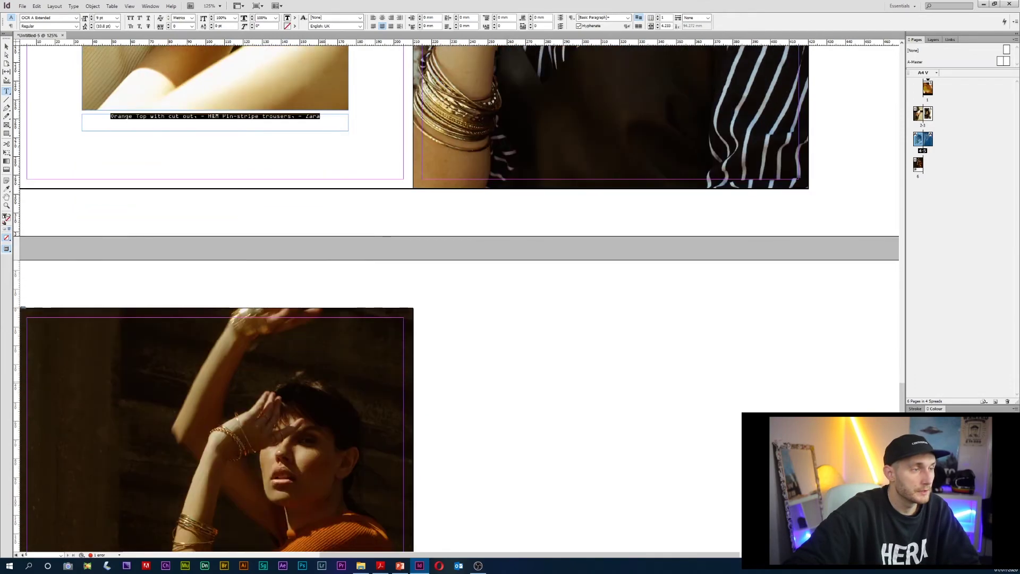
{"action": "scroll", "coordinate": [557, 521], "scroll_direction": "down", "scroll_amount": 7}
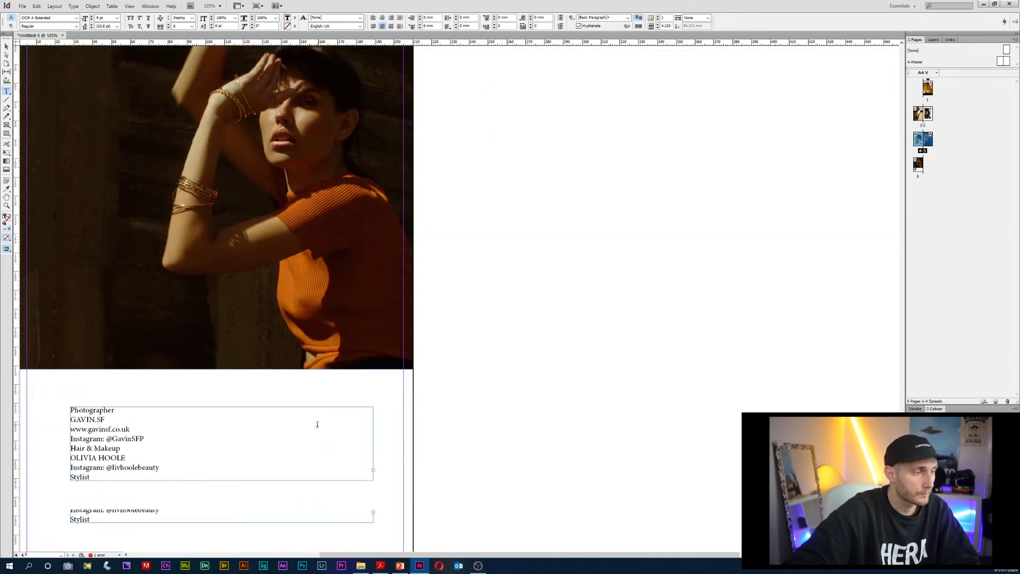
{"action": "scroll", "coordinate": [432, 537], "scroll_direction": "left", "scroll_amount": 4}
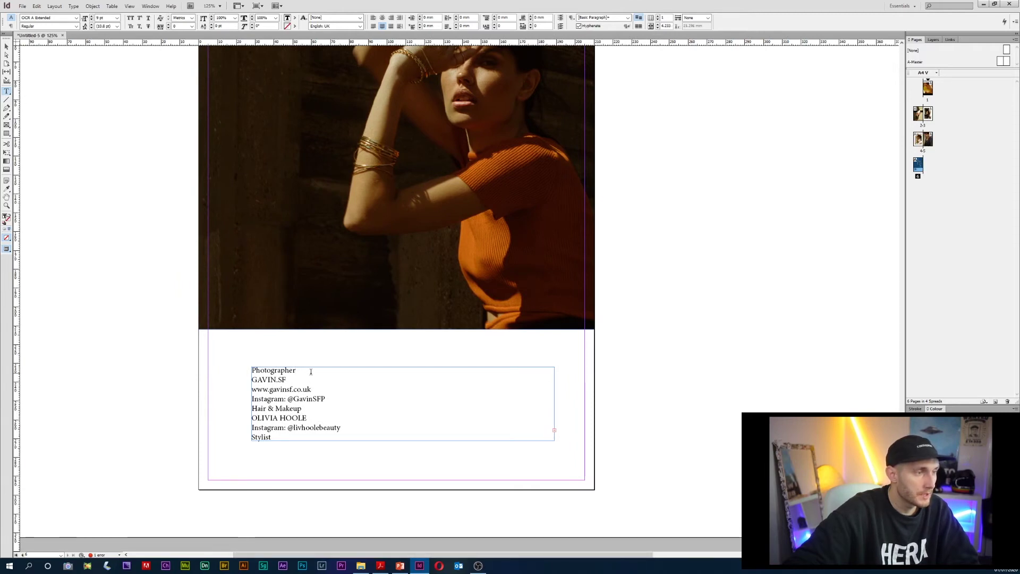
{"action": "left_click", "coordinate": [6, 47]}
{"action": "left_click", "coordinate": [368, 440]}
{"action": "left_click_drag", "start_coordinate": [403, 440], "coordinate": [404, 472]}
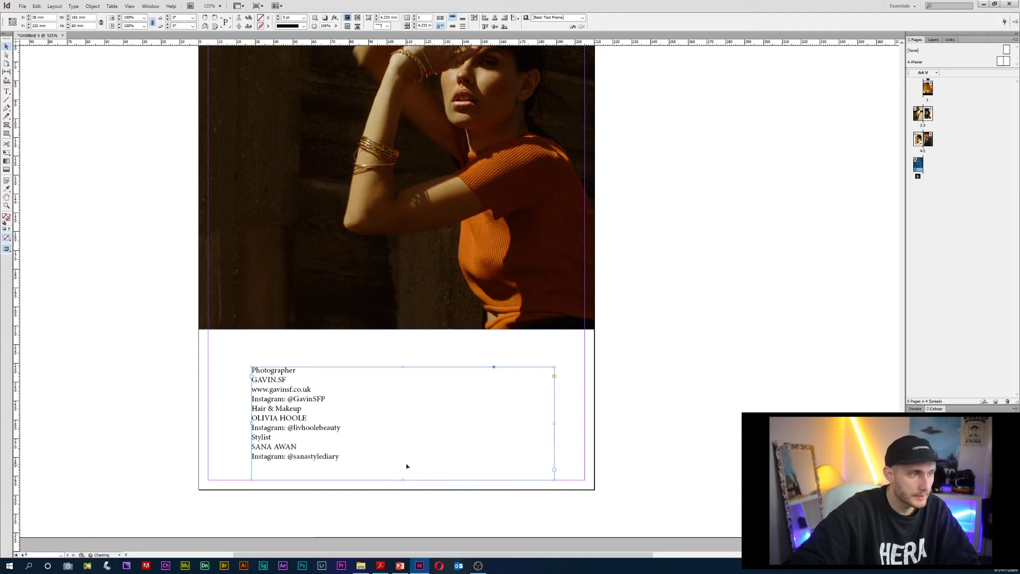
- Centre-align all the credits text on page 6 and move its frame up beneath the photo, centred across the page
{"action": "triple_click", "coordinate": [282, 423]}
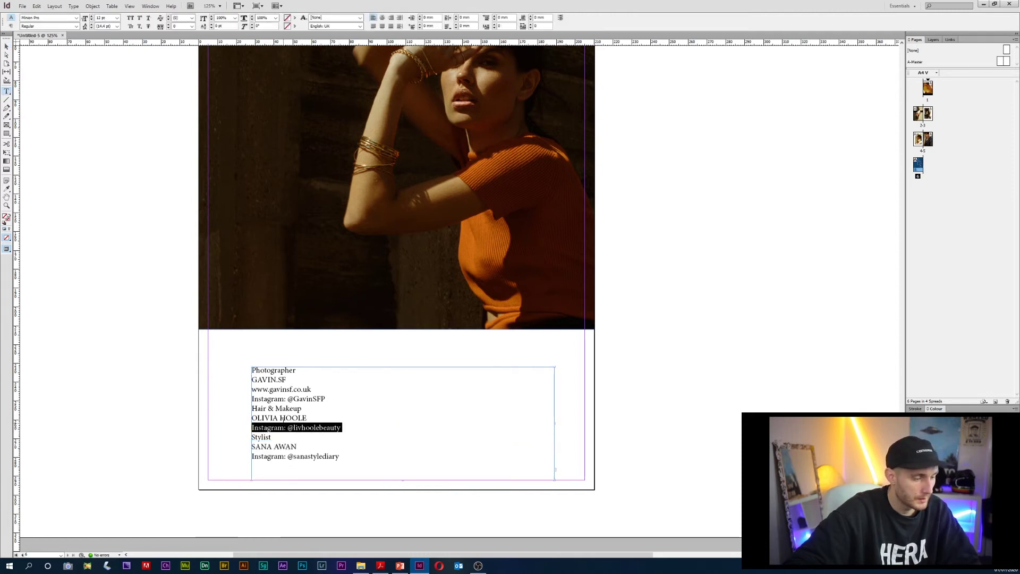
{"action": "double_click", "coordinate": [283, 423]}
{"action": "key", "text": "ctrl+a"}
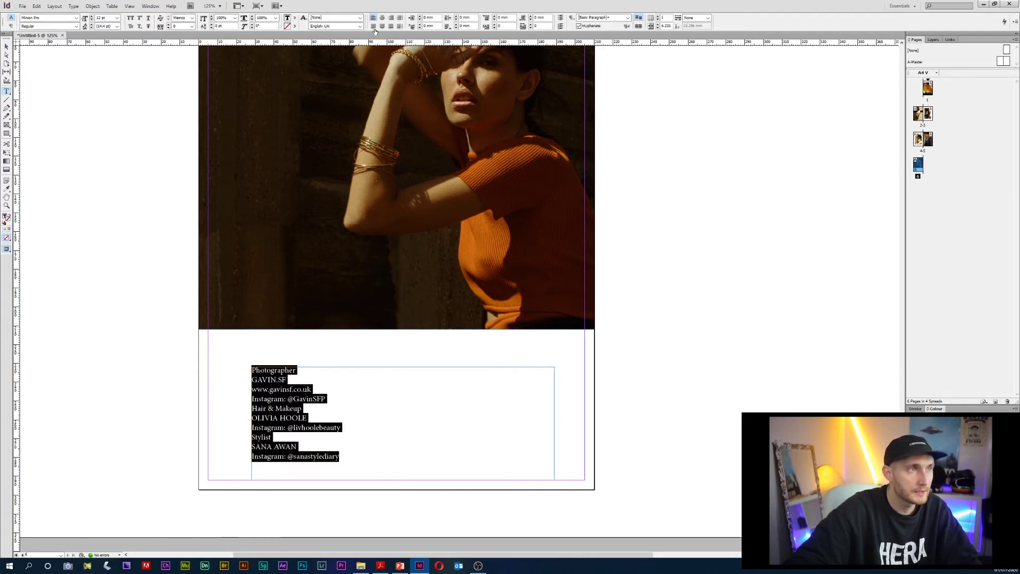
{"action": "left_click", "coordinate": [383, 18]}
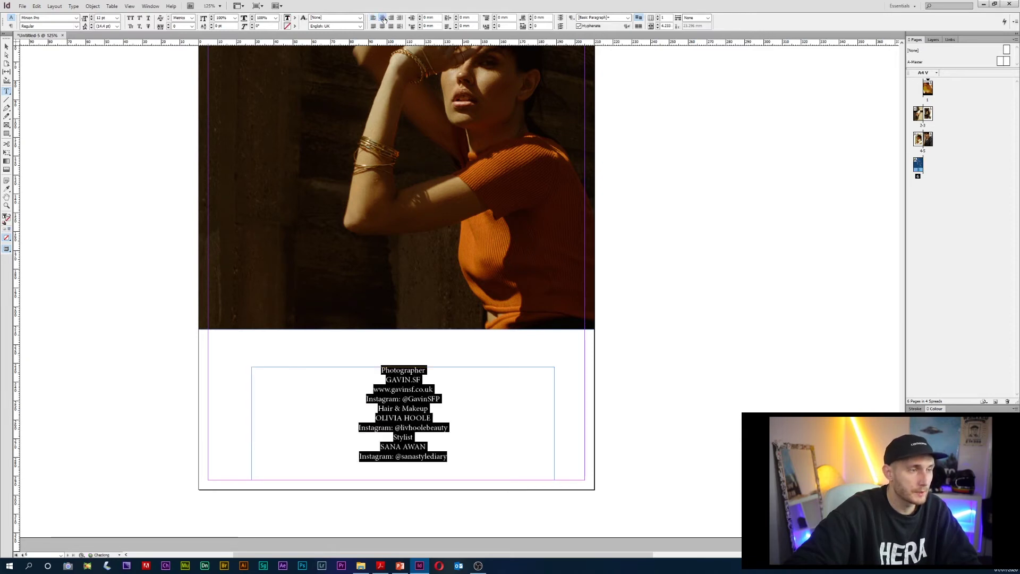
{"action": "left_click", "coordinate": [7, 46]}
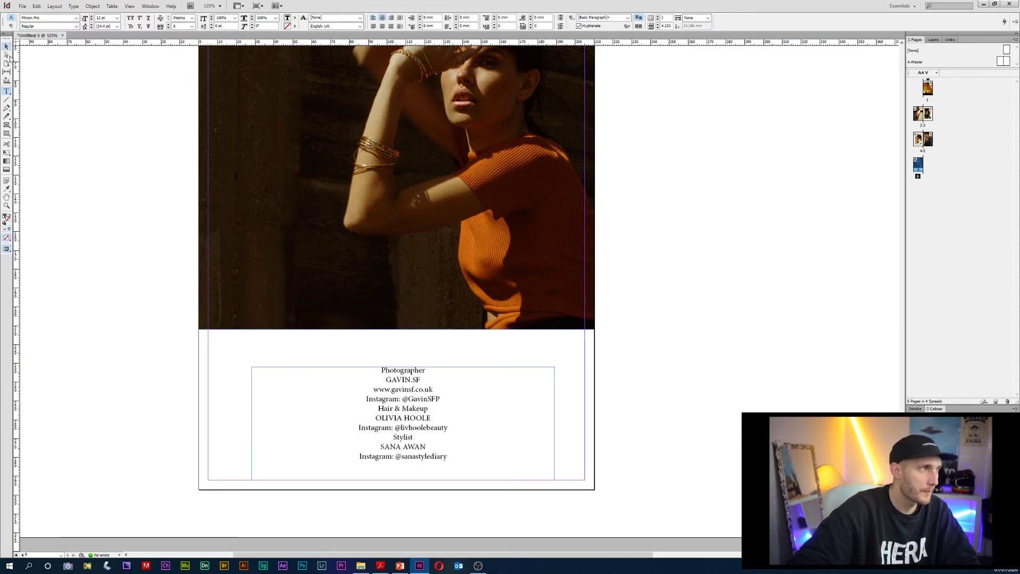
{"action": "mouse_move", "coordinate": [395, 398]}
{"action": "left_mouse_down"}
{"action": "mouse_move", "coordinate": [384, 388]}
{"action": "mouse_move", "coordinate": [404, 386]}
{"action": "left_mouse_up"}
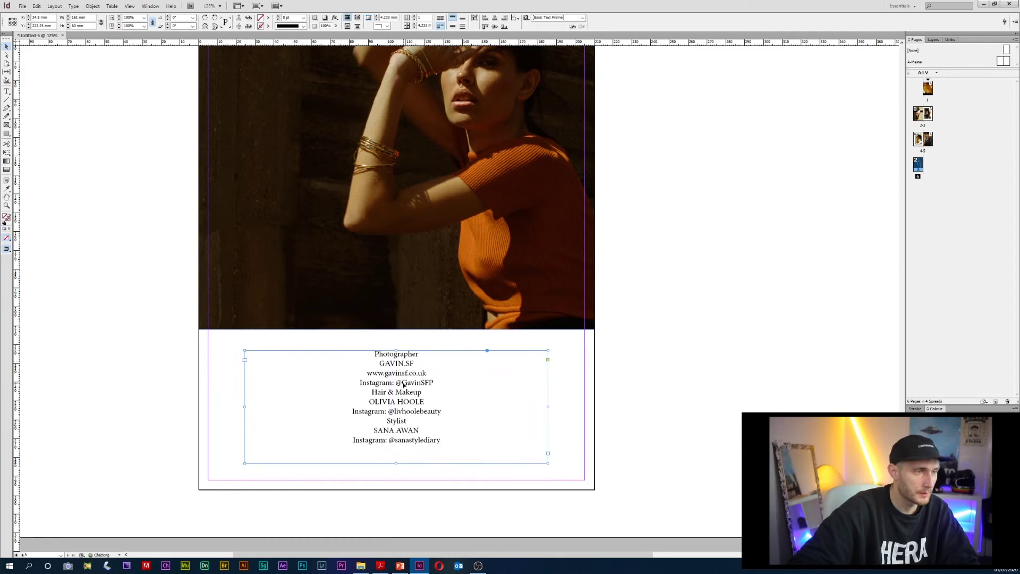
{"action": "double_click", "coordinate": [406, 357]}
{"action": "double_click", "coordinate": [406, 355]}
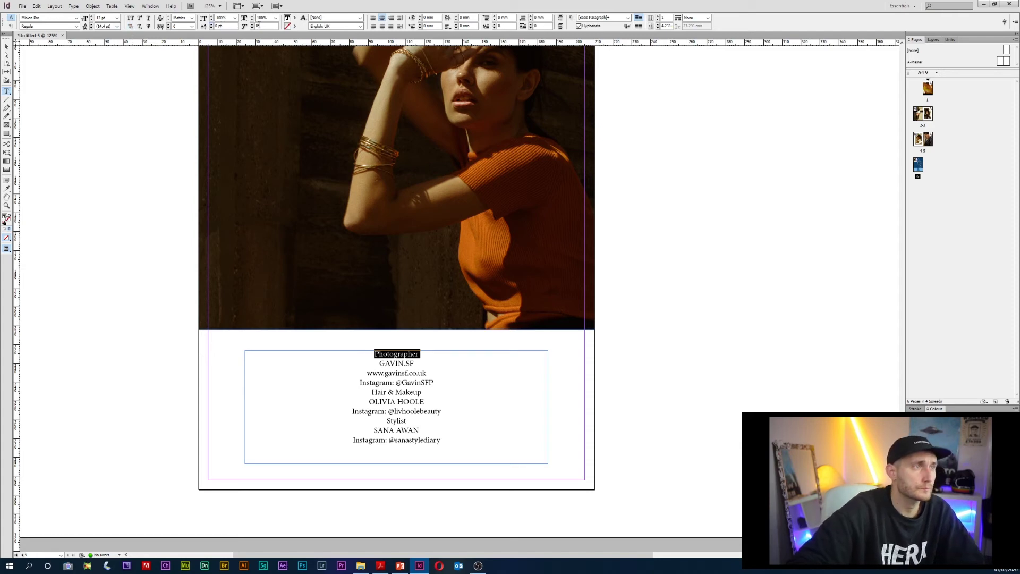
{"action": "left_click", "coordinate": [349, 26]}
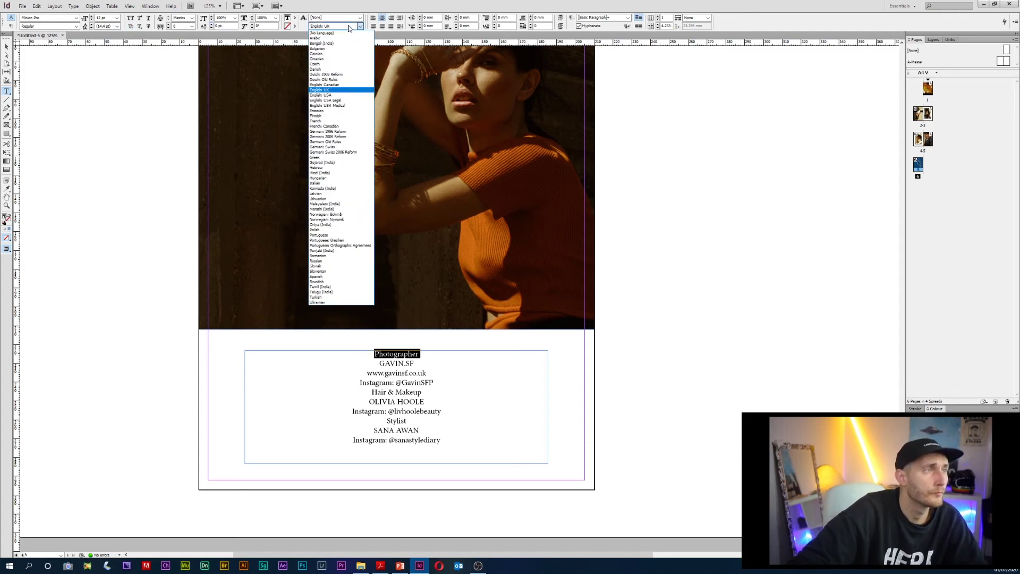
{"action": "left_click", "coordinate": [349, 26]}
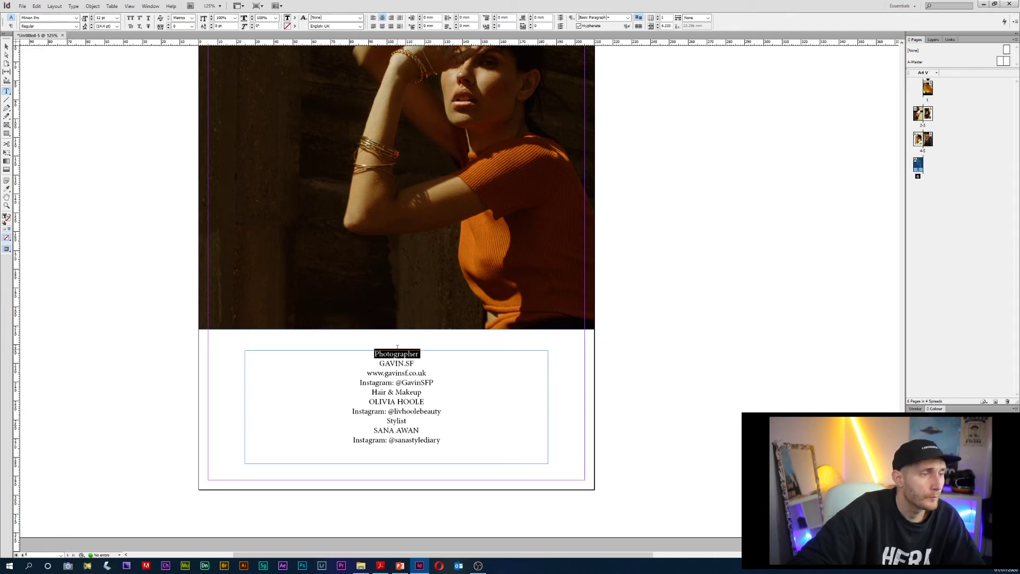
- Set all of page 6's credits text to 14 pt
{"action": "left_click", "coordinate": [402, 367]}
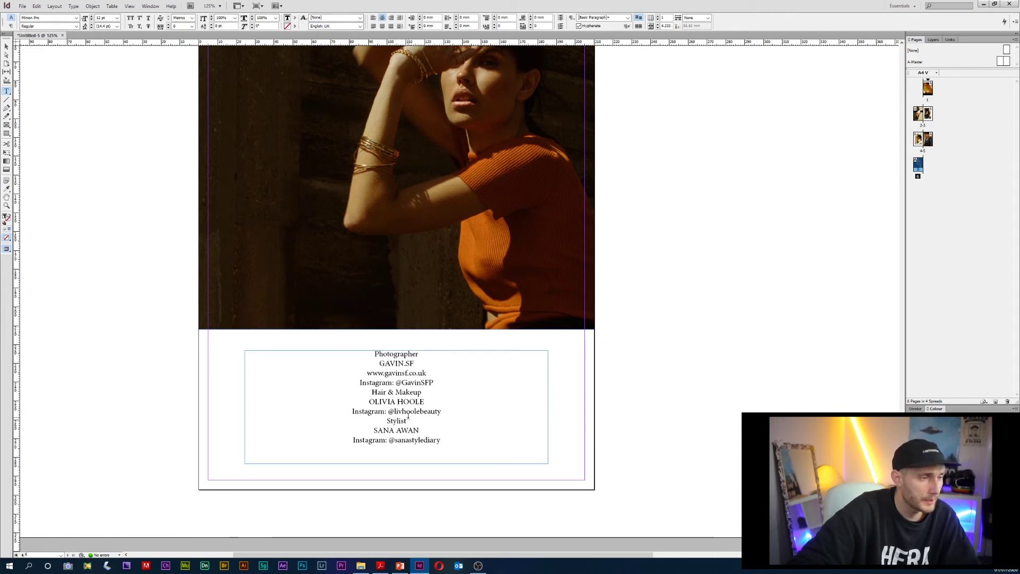
{"action": "key", "text": "ctrl+a"}
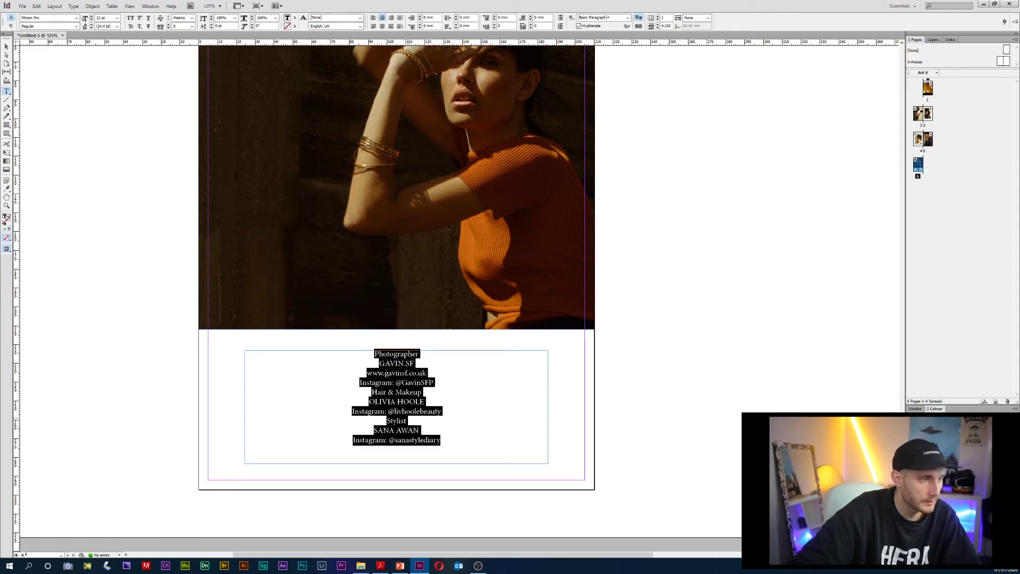
{"action": "left_click", "coordinate": [93, 17]}
{"action": "left_click", "coordinate": [93, 19]}
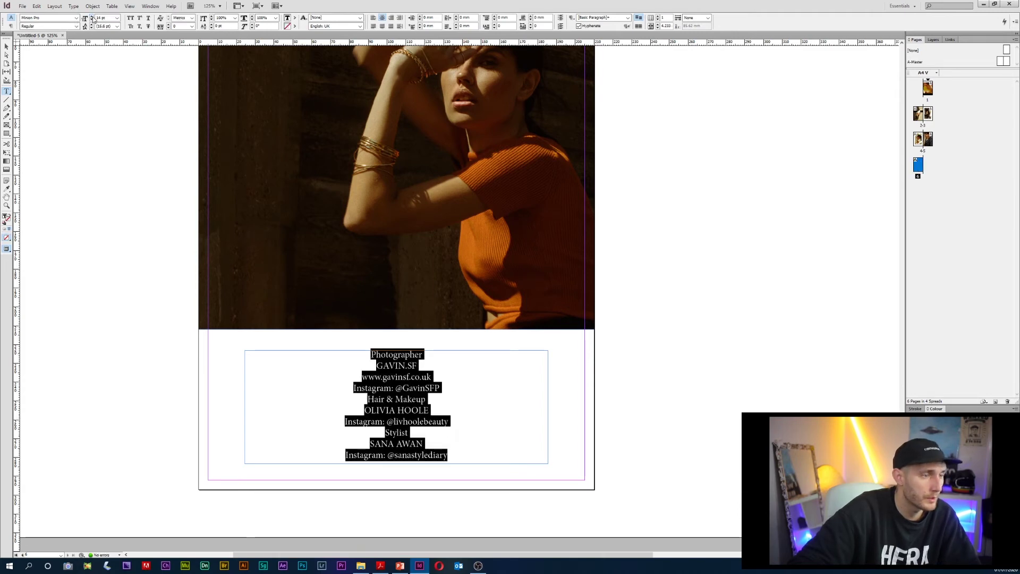
{"action": "left_click", "coordinate": [424, 365]}
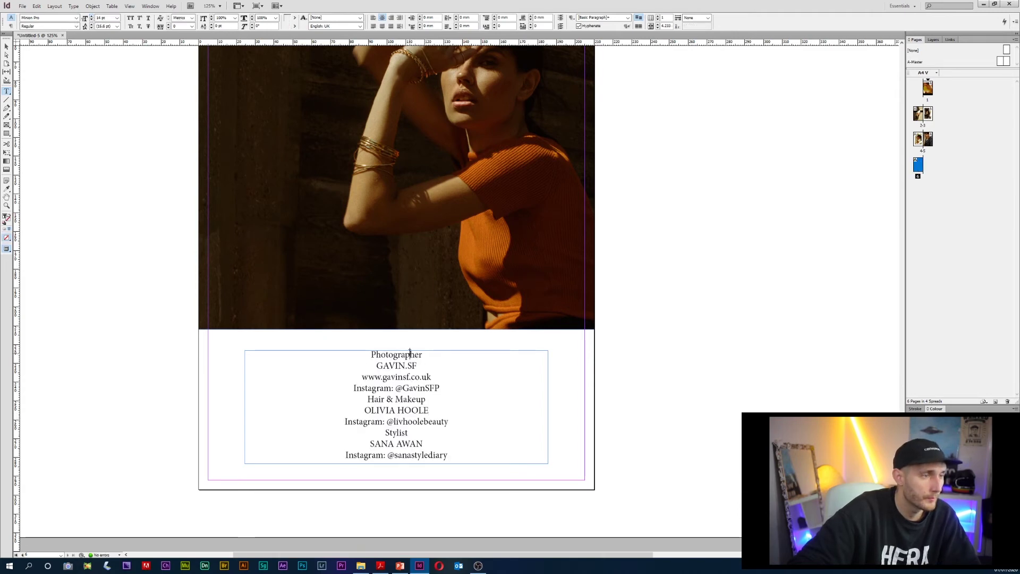
- Set the "Photographer" heading in page 6's credits in the Bold Cond style
{"action": "double_click", "coordinate": [410, 354]}
{"action": "left_click", "coordinate": [76, 27]}
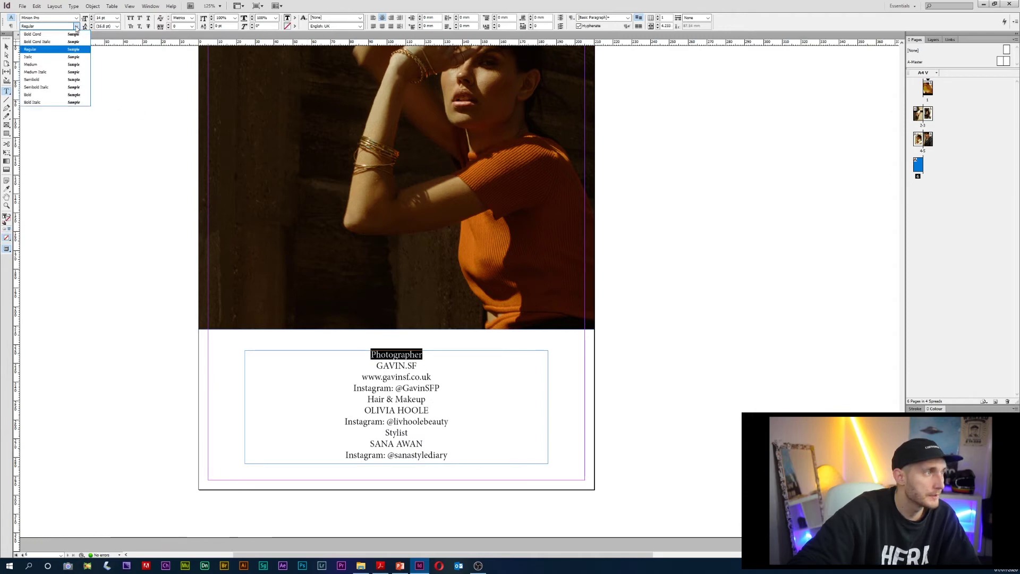
{"action": "key", "text": "Escape"}
{"action": "type", "text": "b"}
{"action": "key", "text": "Return"}
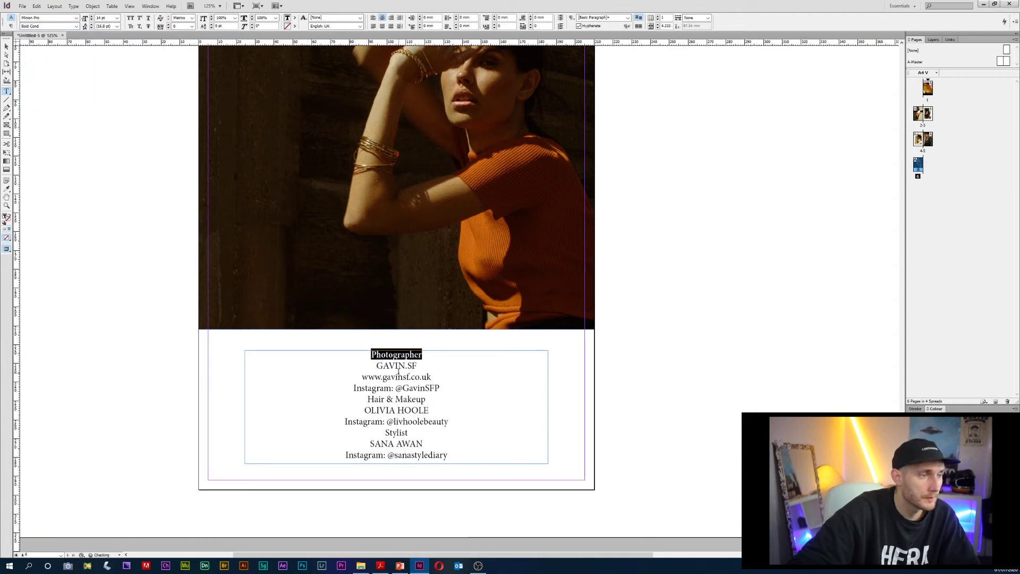
{"action": "left_click", "coordinate": [401, 371]}
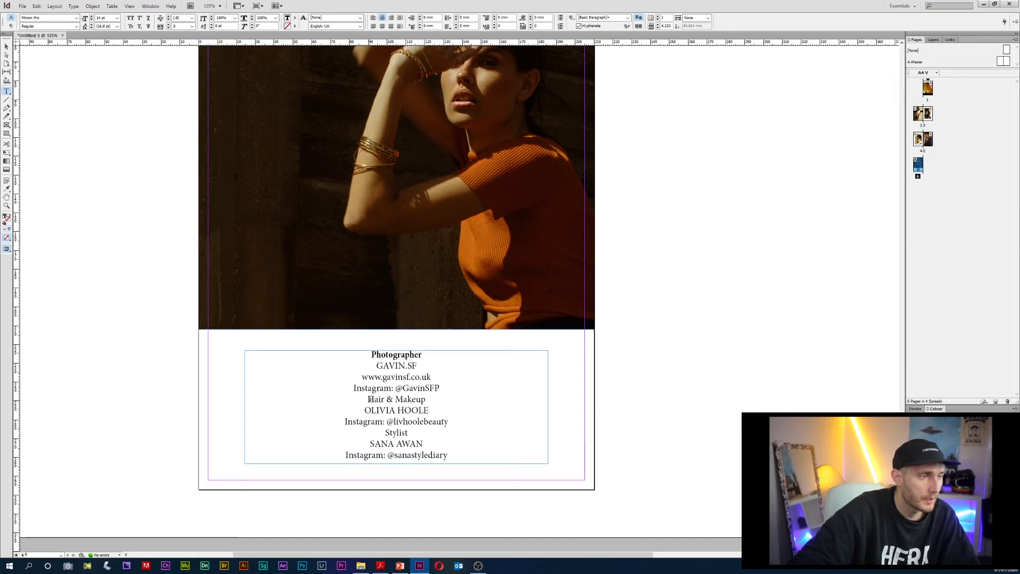
- Set the "Hair & Makeup" and "Stylist" headings in page 6's credits in the Bold Cond style
{"action": "left_click_drag", "start_coordinate": [369, 399], "coordinate": [428, 399]}
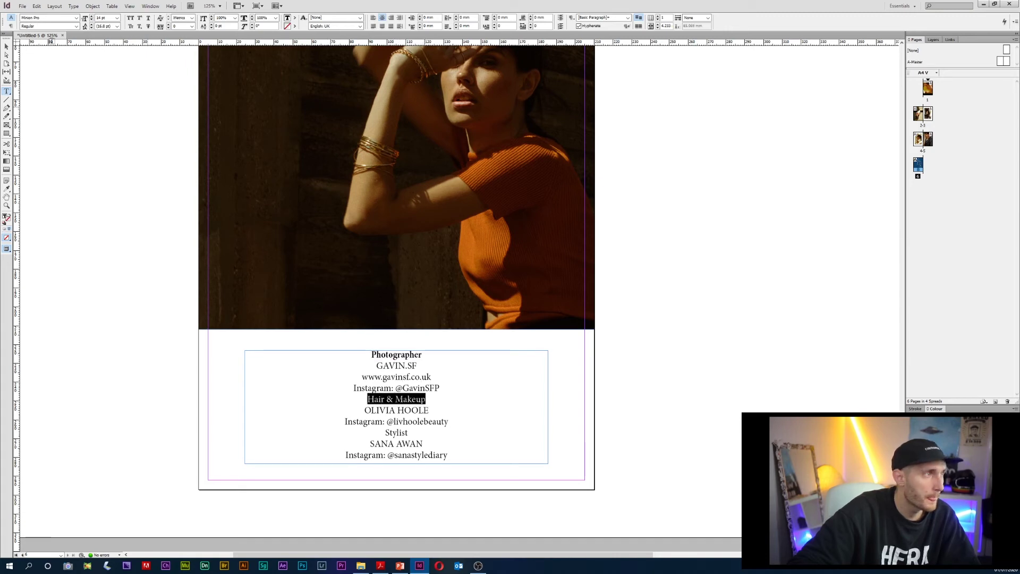
{"action": "left_click", "coordinate": [77, 26]}
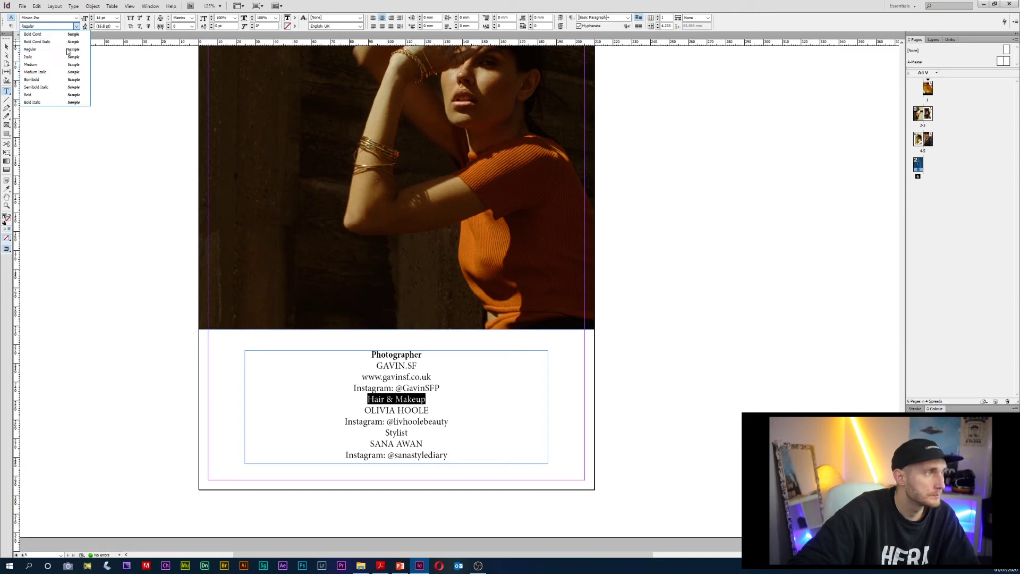
{"action": "left_click", "coordinate": [72, 47]}
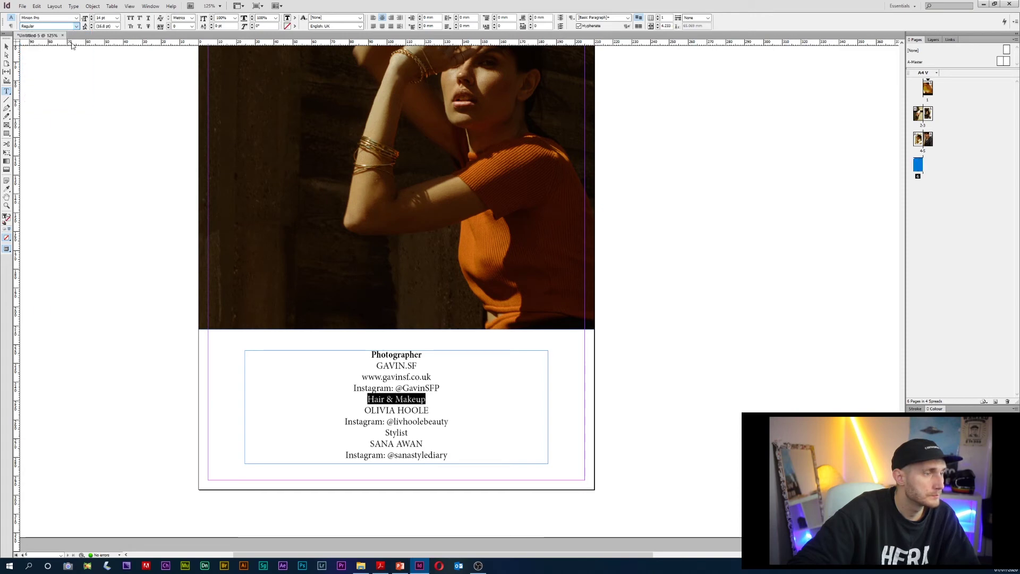
{"action": "double_click", "coordinate": [404, 433]}
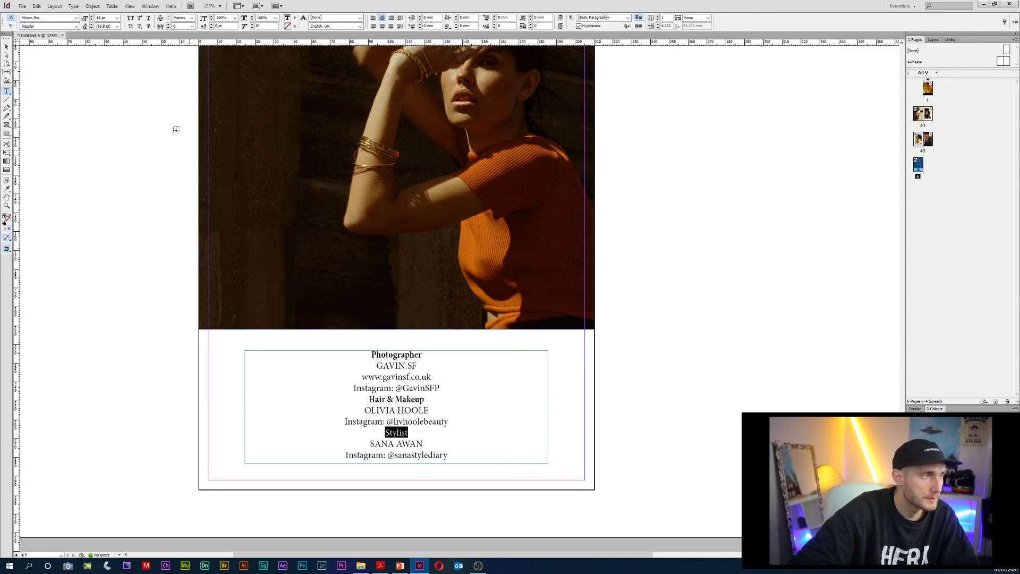
{"action": "left_click", "coordinate": [77, 26]}
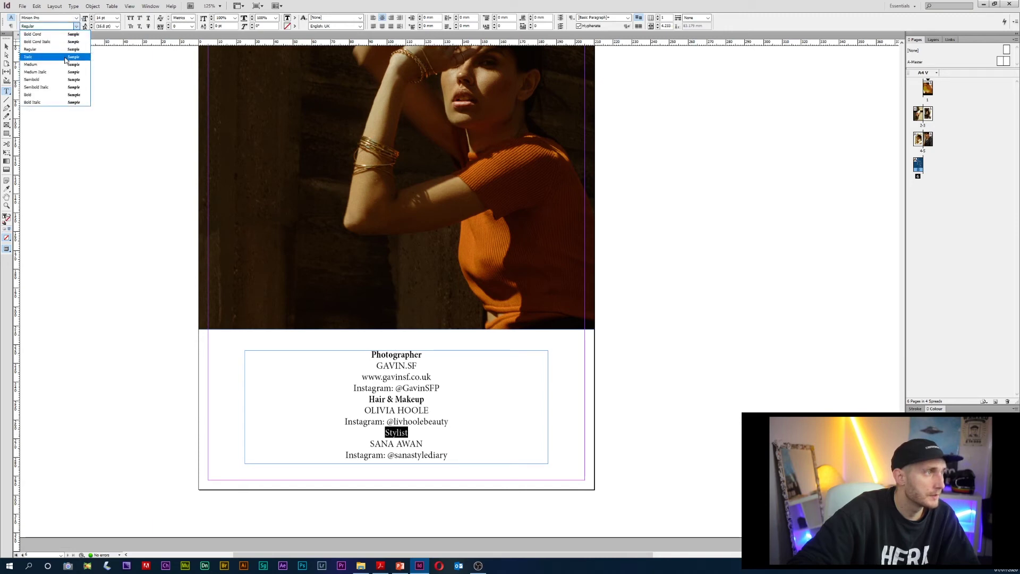
{"action": "left_click", "coordinate": [53, 34]}
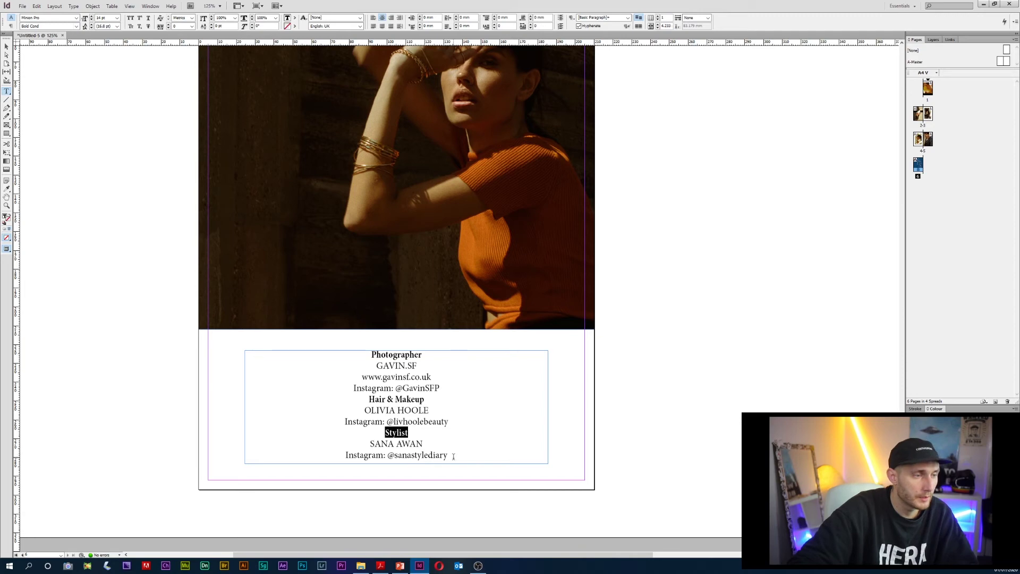
- Set the stylist's and the hair and makeup artist's Instagram handles in Italic, leaving out the "Instagram:" labels
{"action": "left_click_drag", "start_coordinate": [448, 455], "coordinate": [392, 455]}
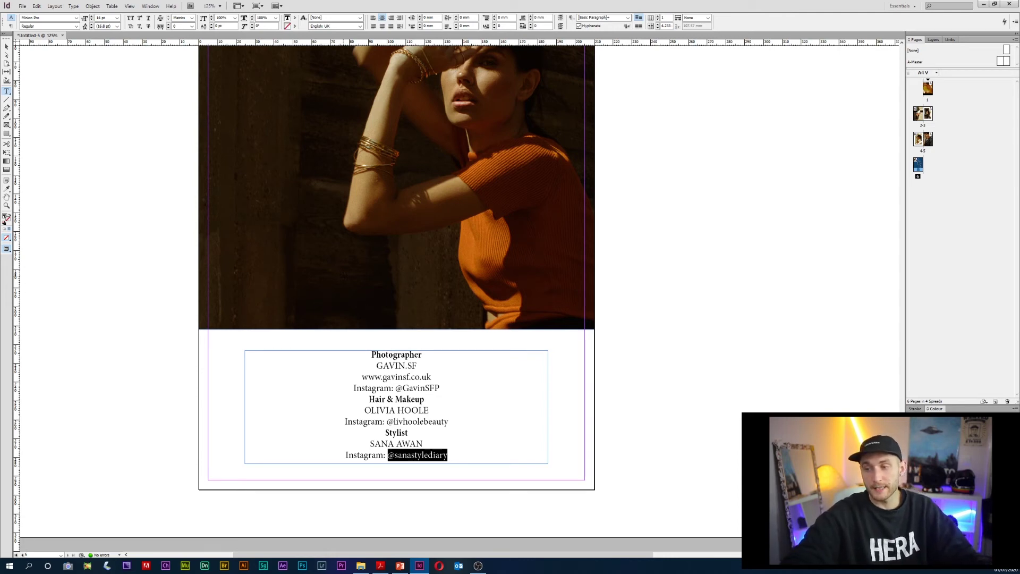
{"action": "left_click", "coordinate": [77, 26]}
{"action": "left_click", "coordinate": [71, 57]}
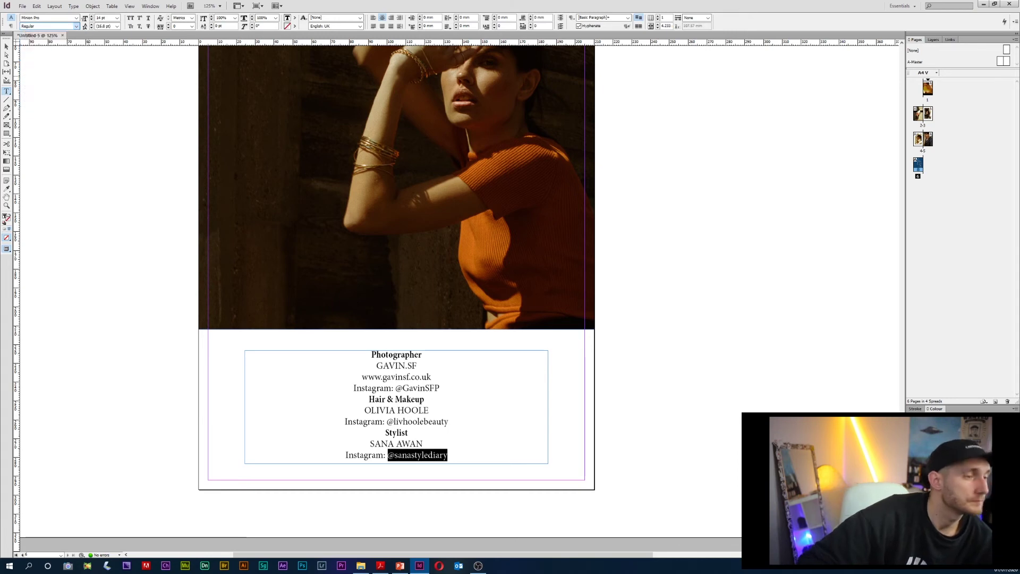
{"action": "left_click_drag", "start_coordinate": [449, 421], "coordinate": [387, 422]}
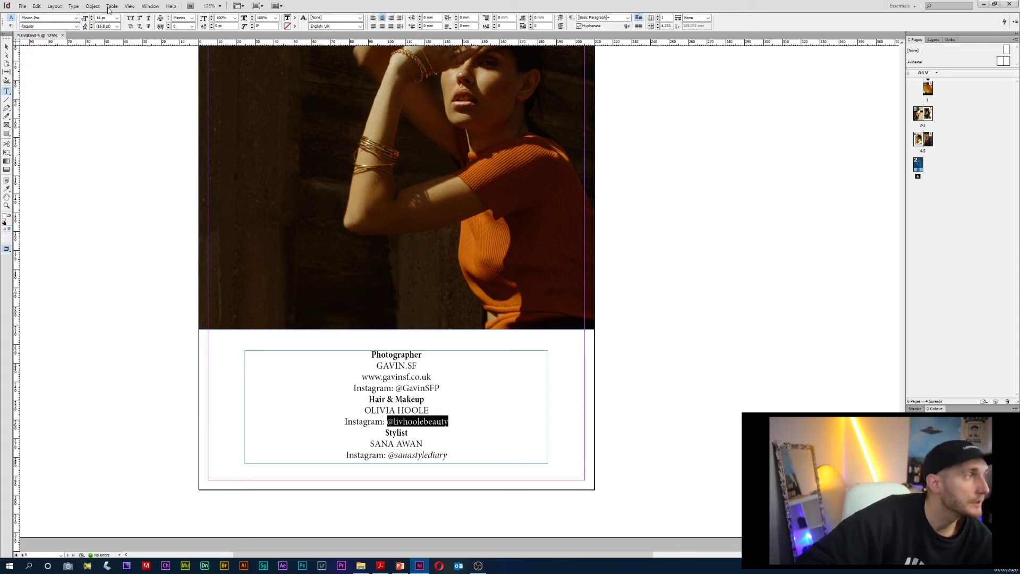
{"action": "left_click", "coordinate": [78, 26]}
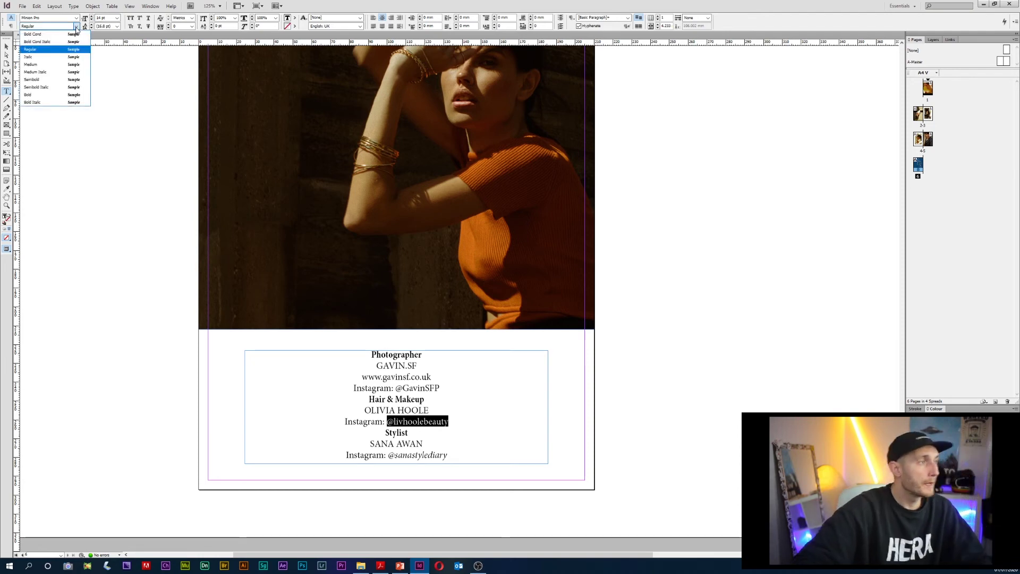
{"action": "left_click", "coordinate": [78, 57]}
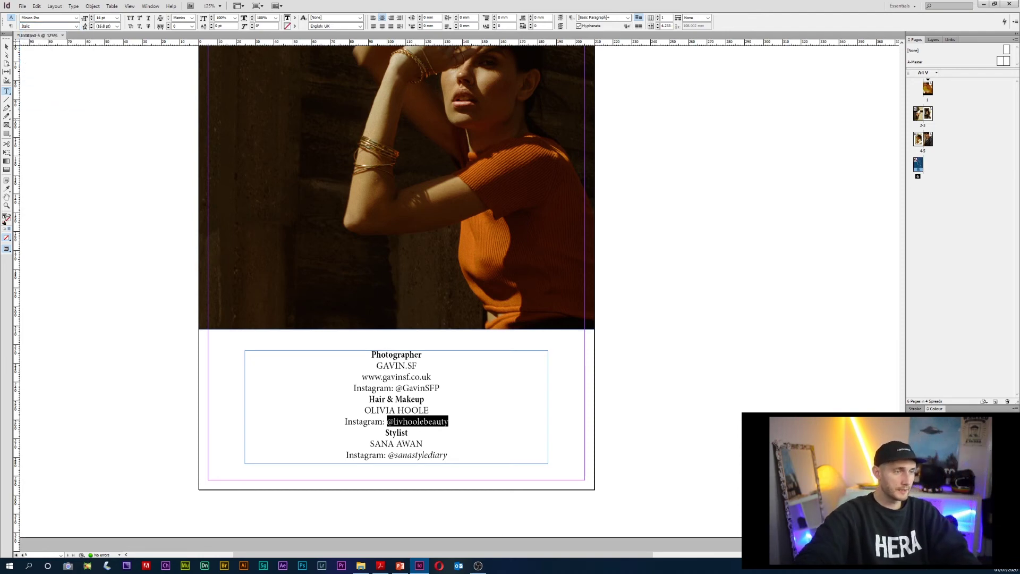
- Set the photographer's Instagram handle in page 6's credits in Italic
{"action": "left_click_drag", "start_coordinate": [440, 389], "coordinate": [396, 388]}
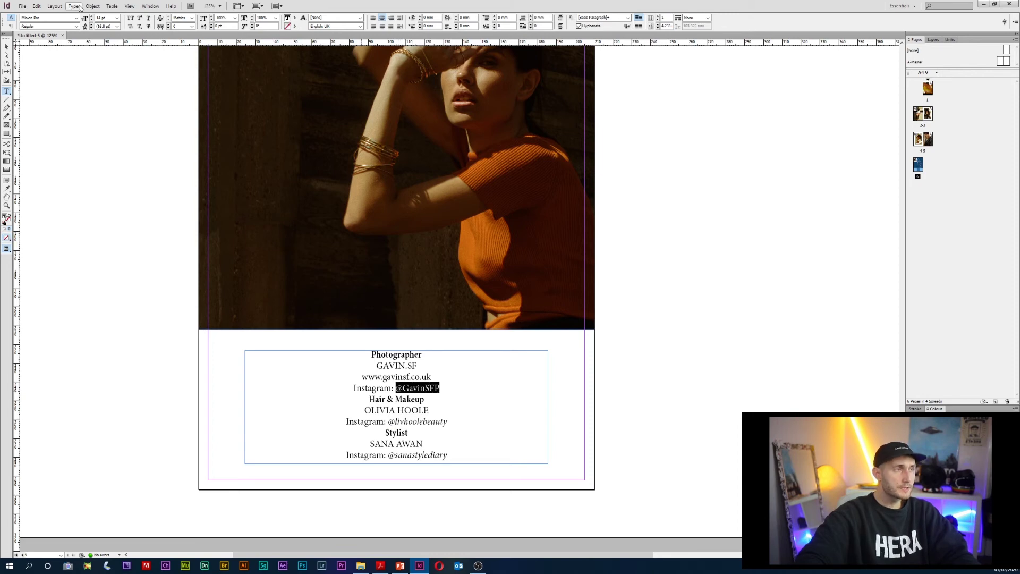
{"action": "left_click", "coordinate": [77, 26]}
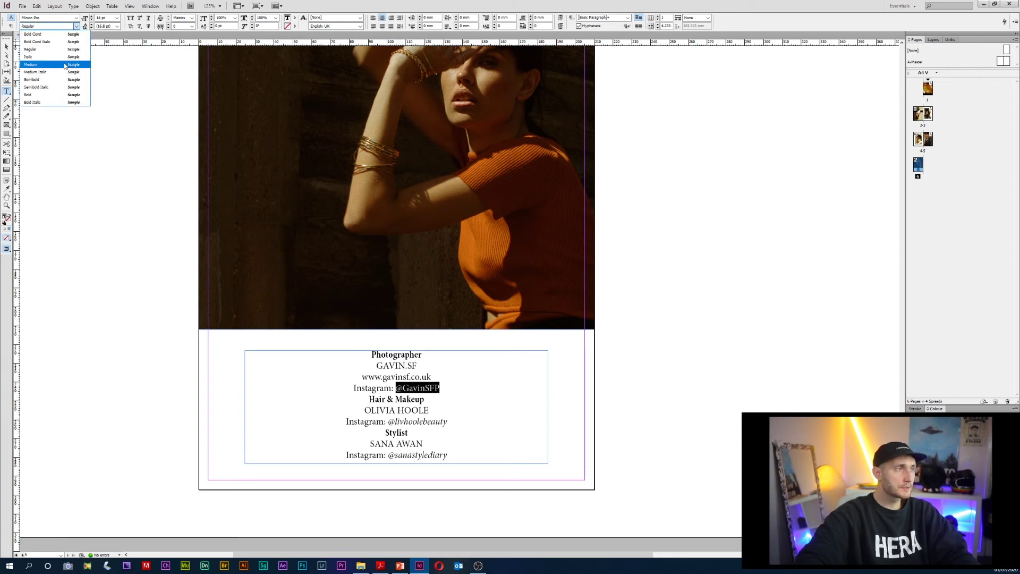
{"action": "key", "text": "Escape"}
{"action": "key", "text": "ctrl+shift+i"}
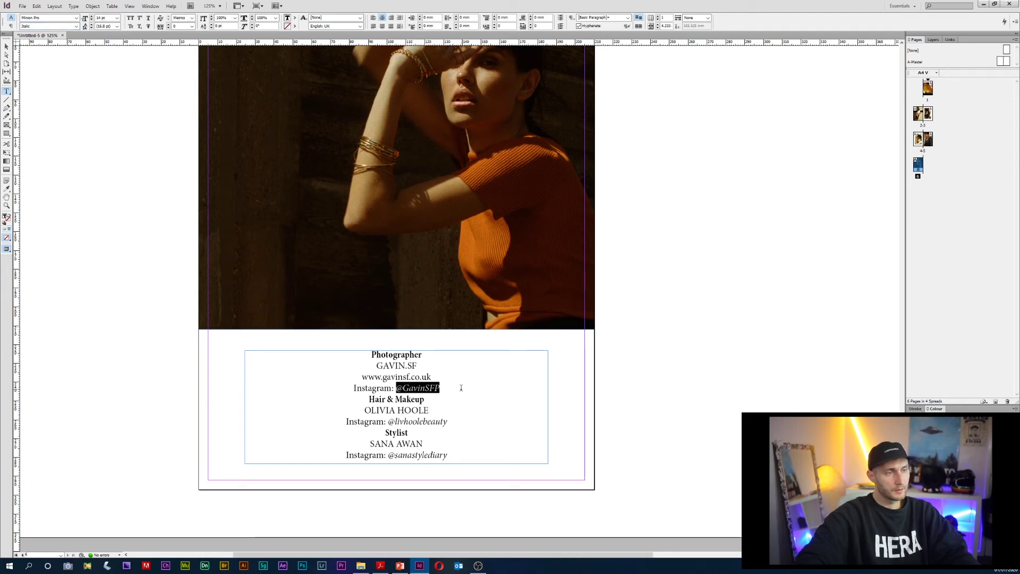
{"action": "left_click", "coordinate": [460, 389]}
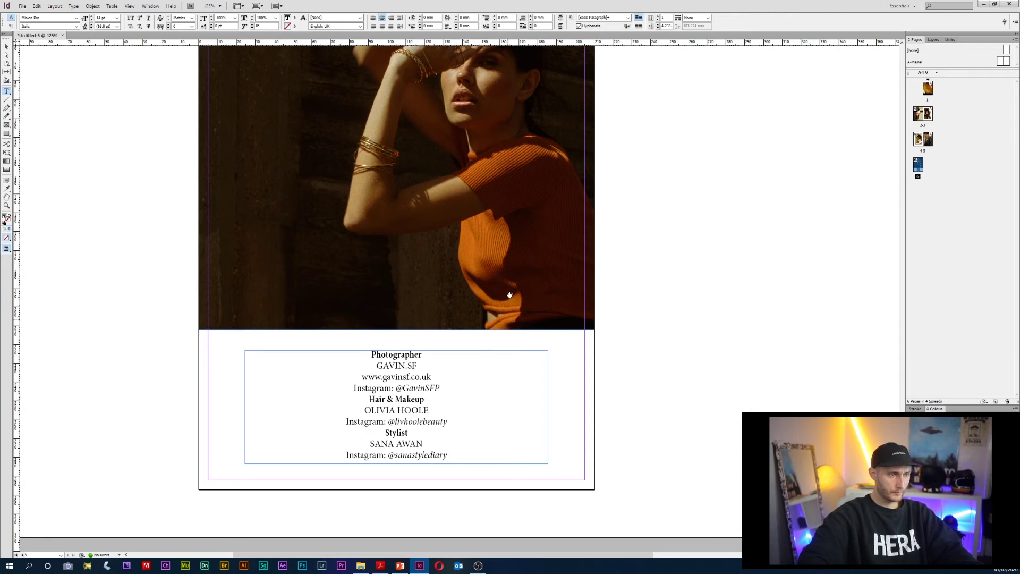
- Start exporting the editorial to the Desktop with the file name GOLDEN
{"action": "scroll", "coordinate": [505, 292], "scroll_direction": "down", "scroll_amount": 2}
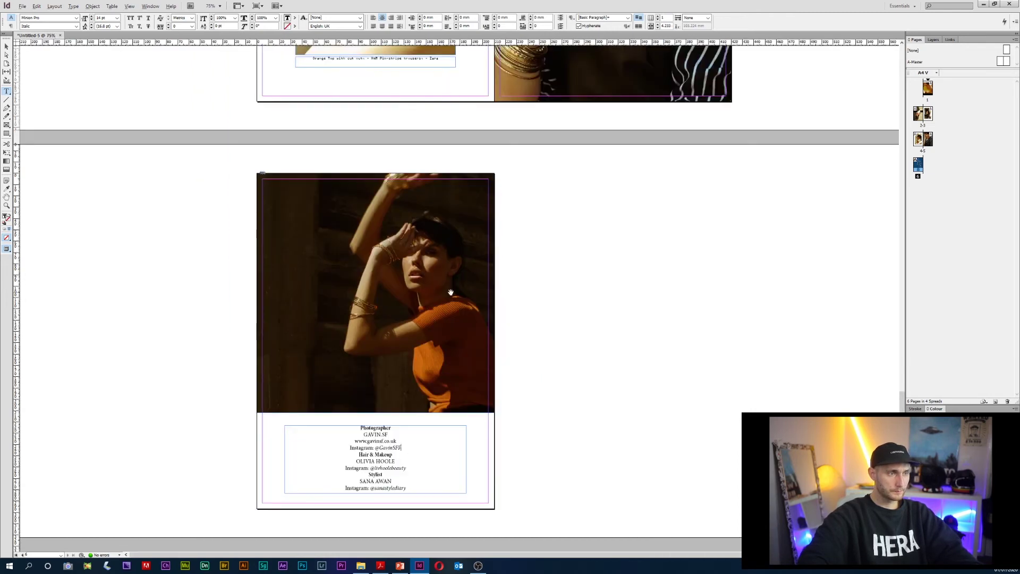
{"action": "scroll", "coordinate": [451, 293], "scroll_direction": "down", "scroll_amount": 1}
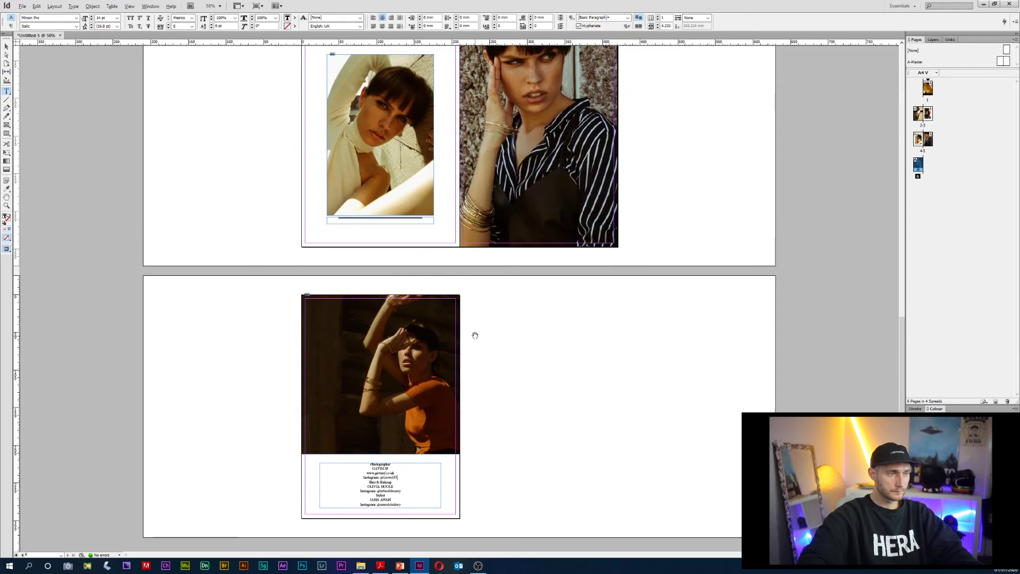
{"action": "scroll", "coordinate": [476, 335], "scroll_direction": "up", "scroll_amount": 8}
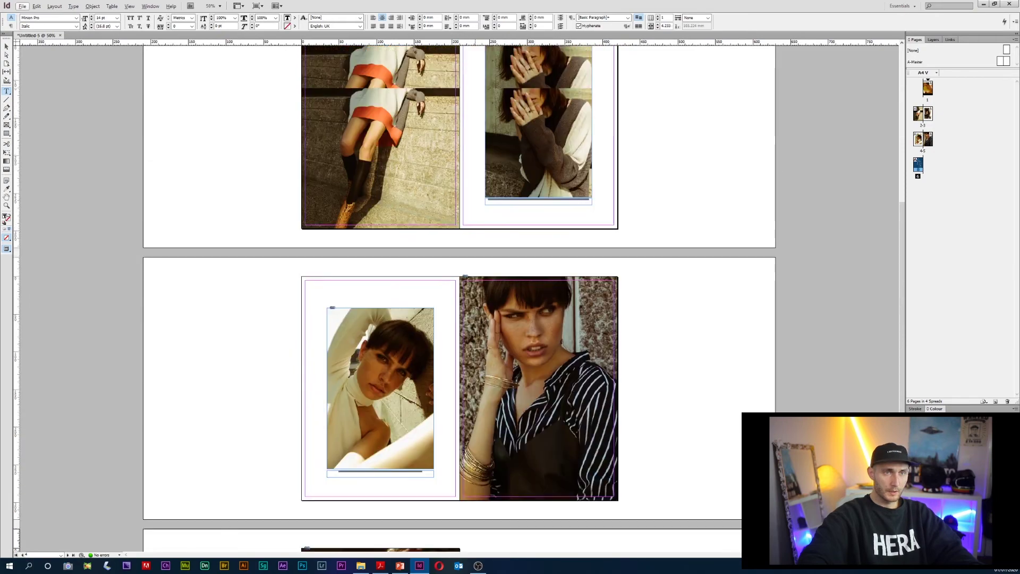
{"action": "scroll", "coordinate": [475, 334], "scroll_direction": "up", "scroll_amount": 3}
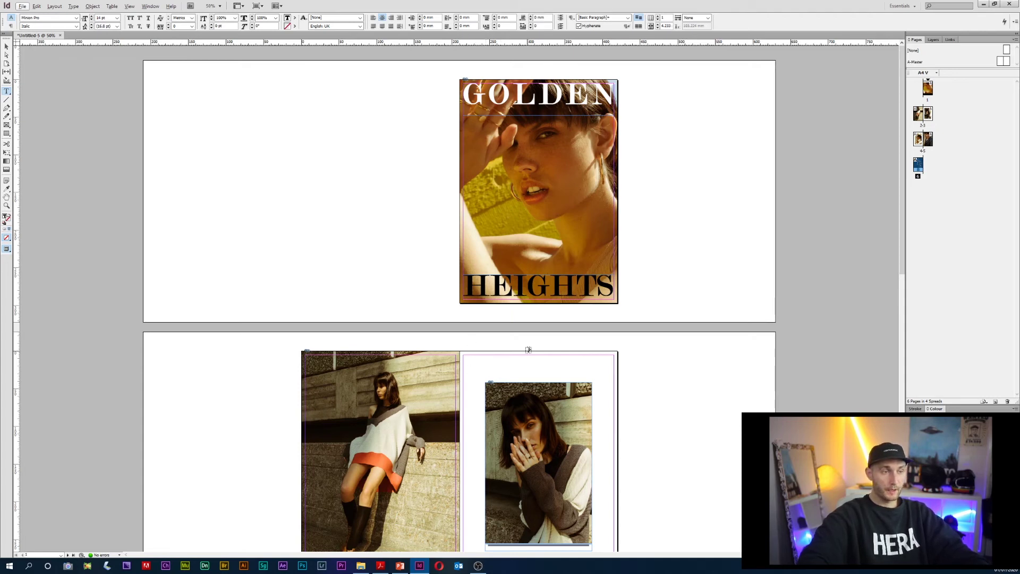
{"action": "left_click", "coordinate": [22, 7]}
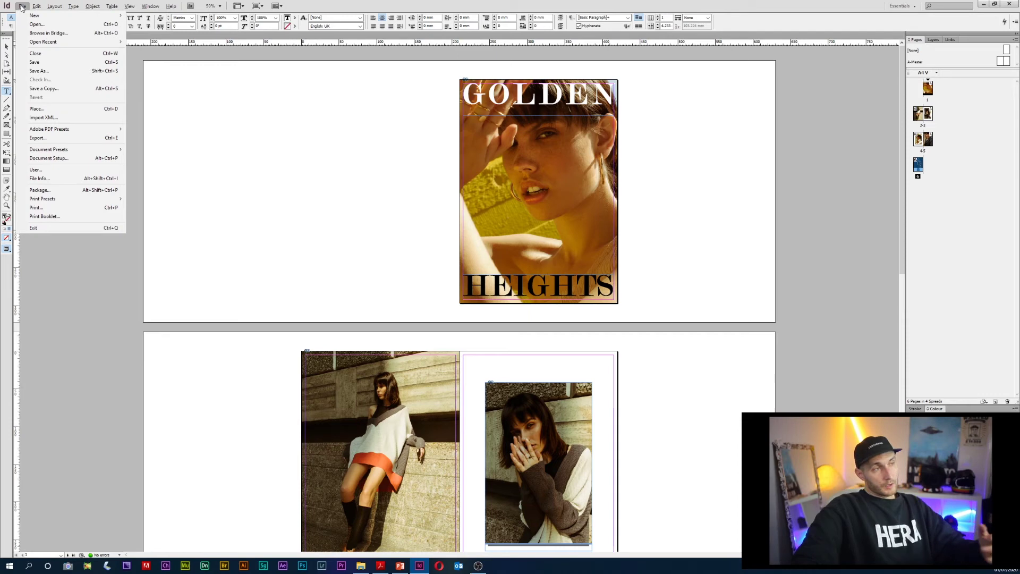
{"action": "mouse_move", "coordinate": [54, 5]}
{"action": "mouse_move", "coordinate": [21, 6]}
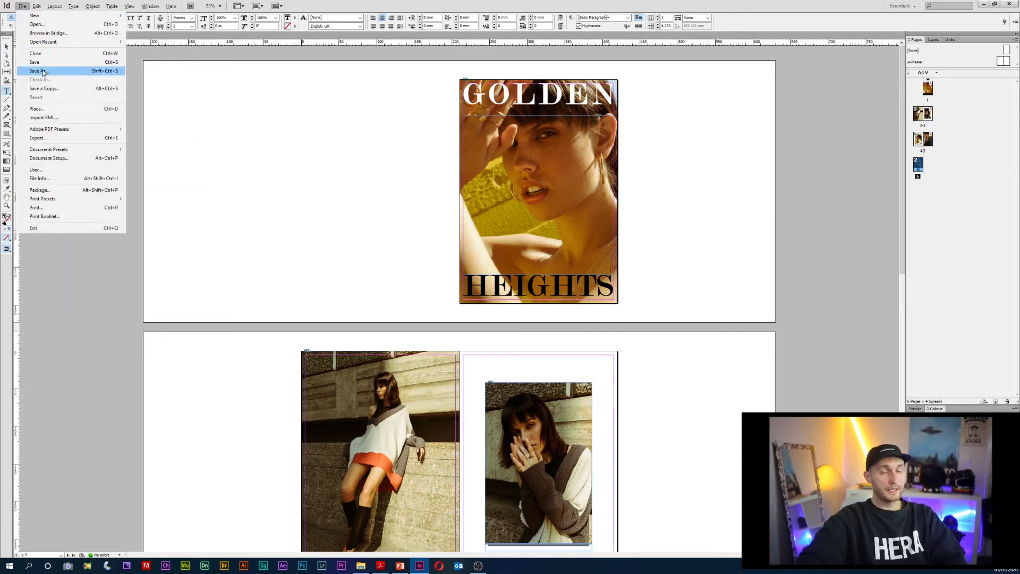
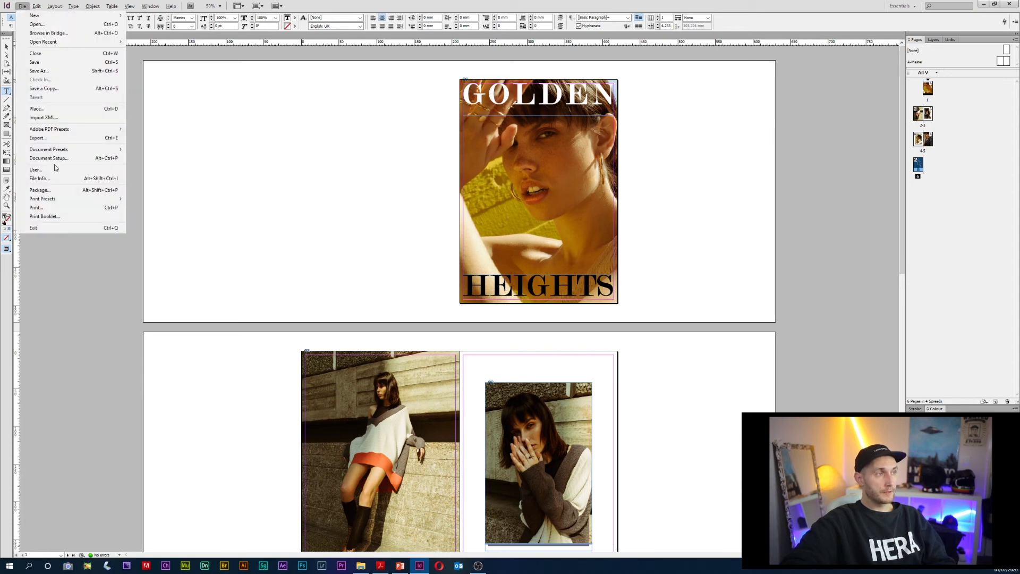
{"action": "left_click", "coordinate": [61, 137]}
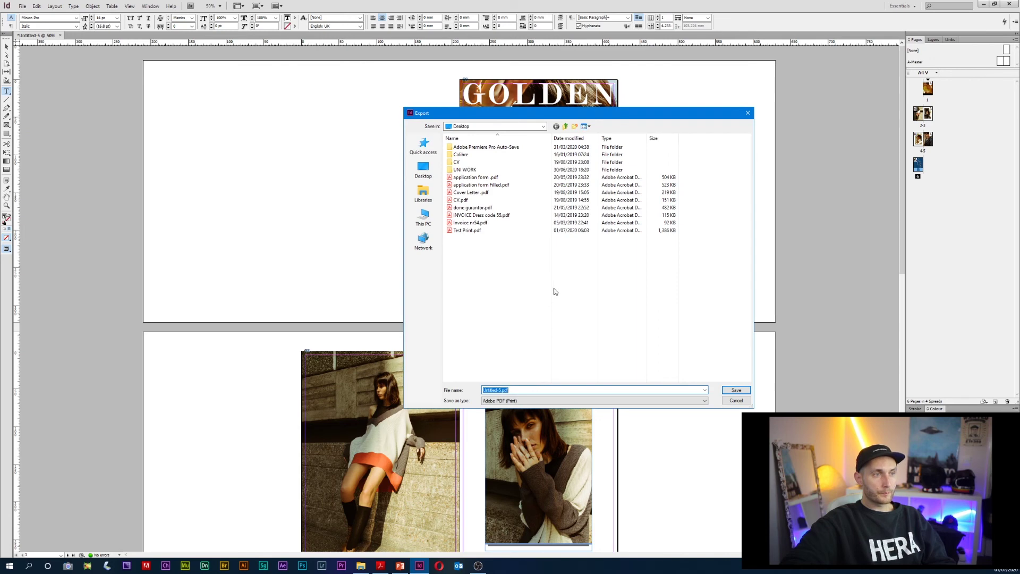
{"action": "left_click", "coordinate": [419, 167]}
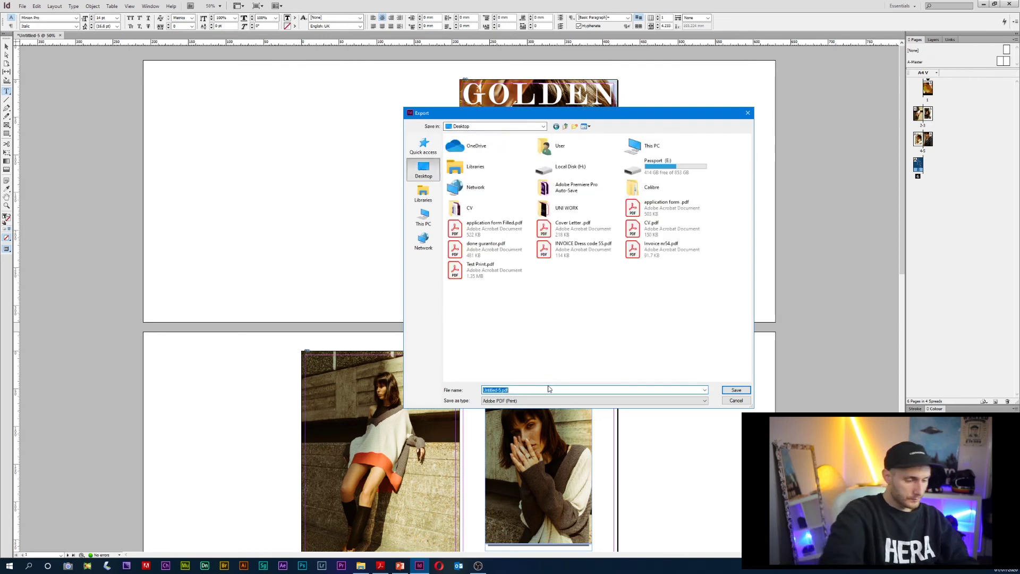
{"action": "type", "text": "GOLDEN"}
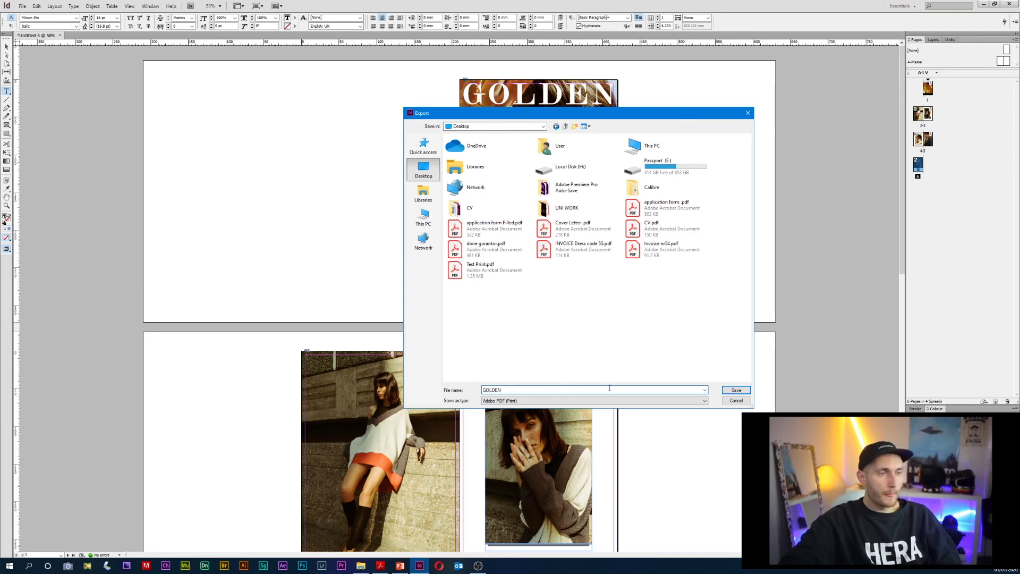
- Set the export format to Adobe PDF (Print) and continue to the PDF export settings
{"action": "left_click", "coordinate": [505, 401]}
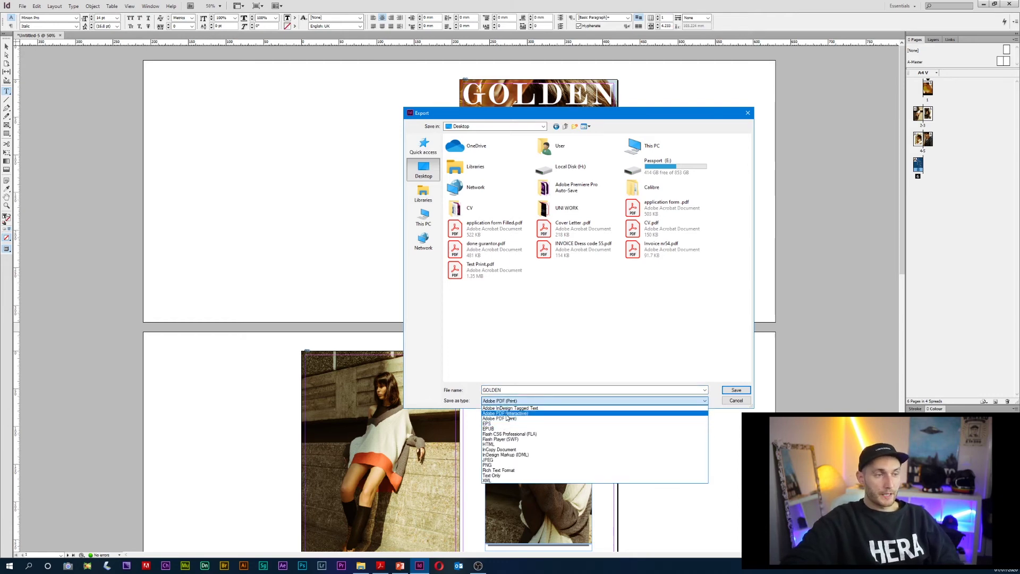
{"action": "left_click", "coordinate": [534, 414]}
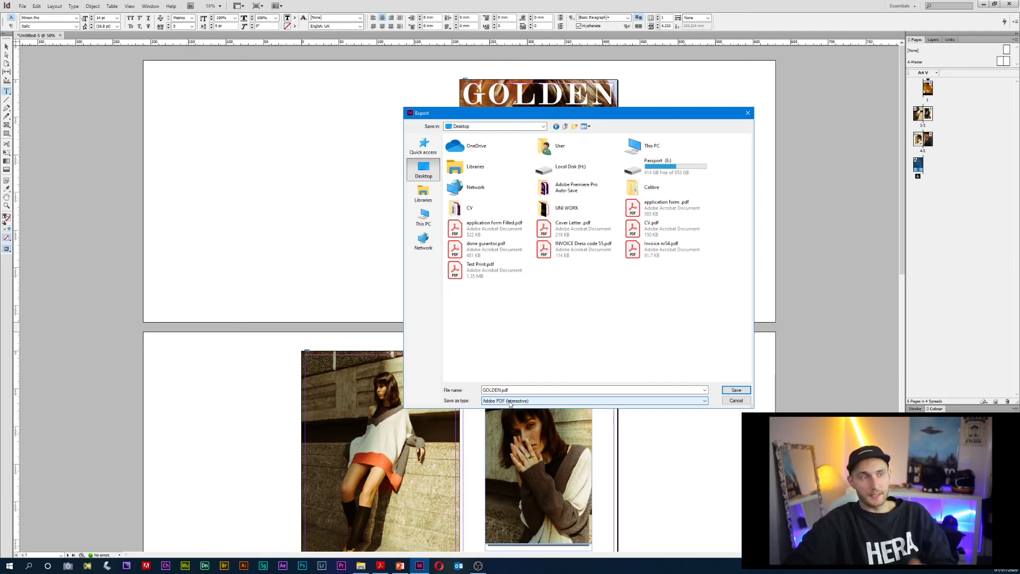
{"action": "left_click", "coordinate": [515, 402]}
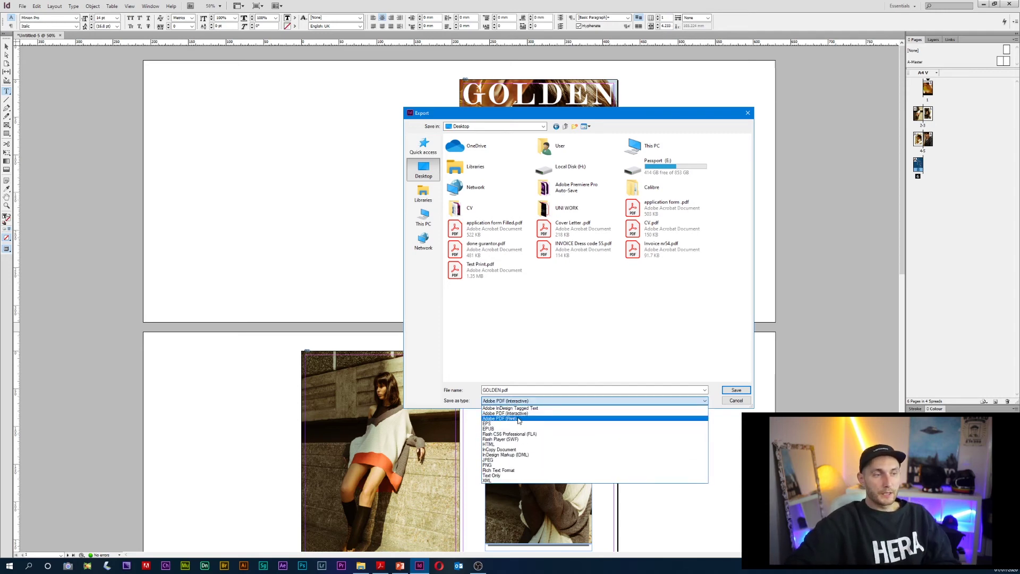
{"action": "left_click", "coordinate": [520, 419]}
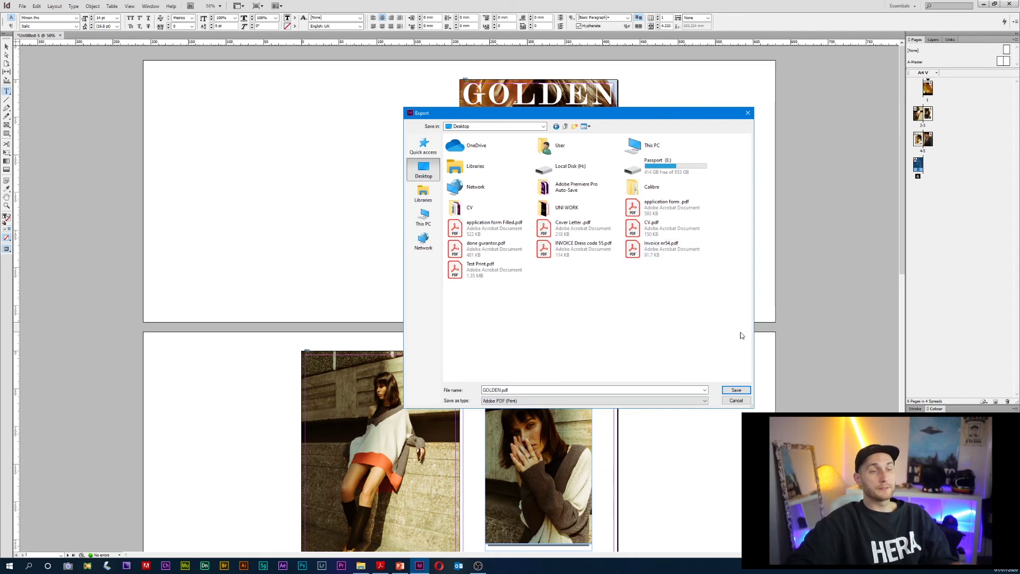
{"action": "left_click", "coordinate": [743, 391]}
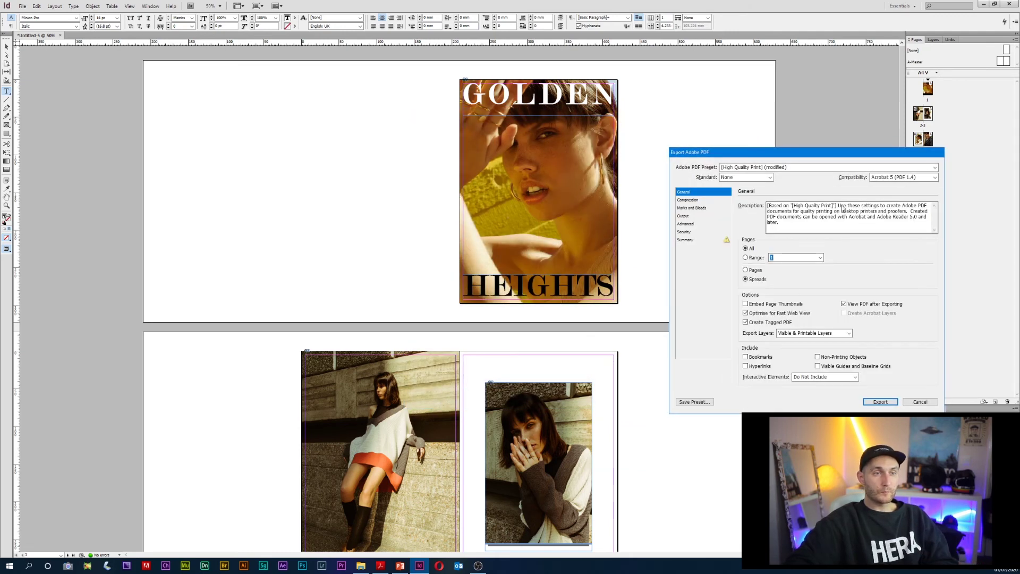
- Export all pages as single pages rather than spreads, with the colour images' compression quality at High
{"action": "left_click_drag", "start_coordinate": [832, 157], "coordinate": [598, 158]}
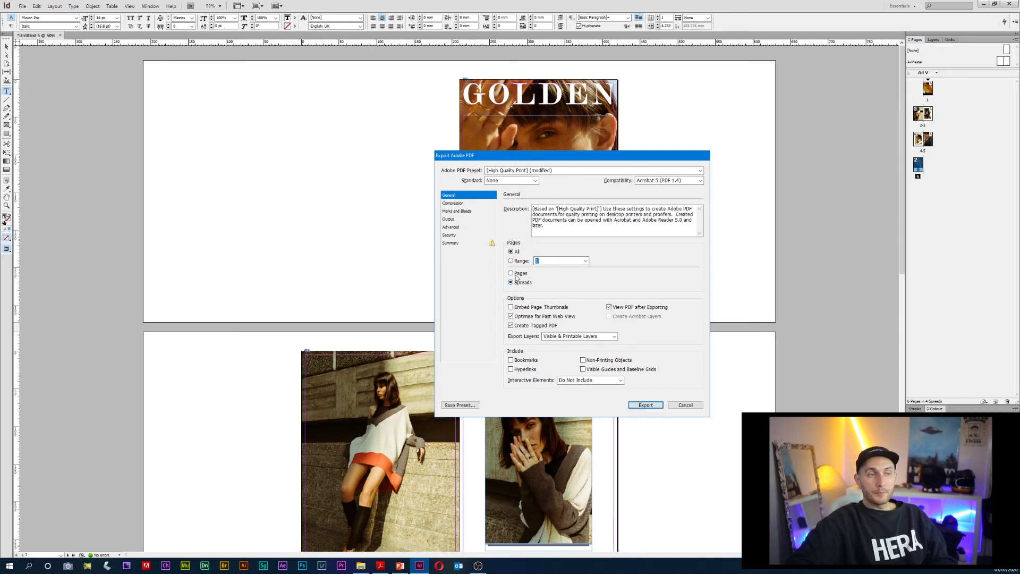
{"action": "left_click", "coordinate": [511, 274]}
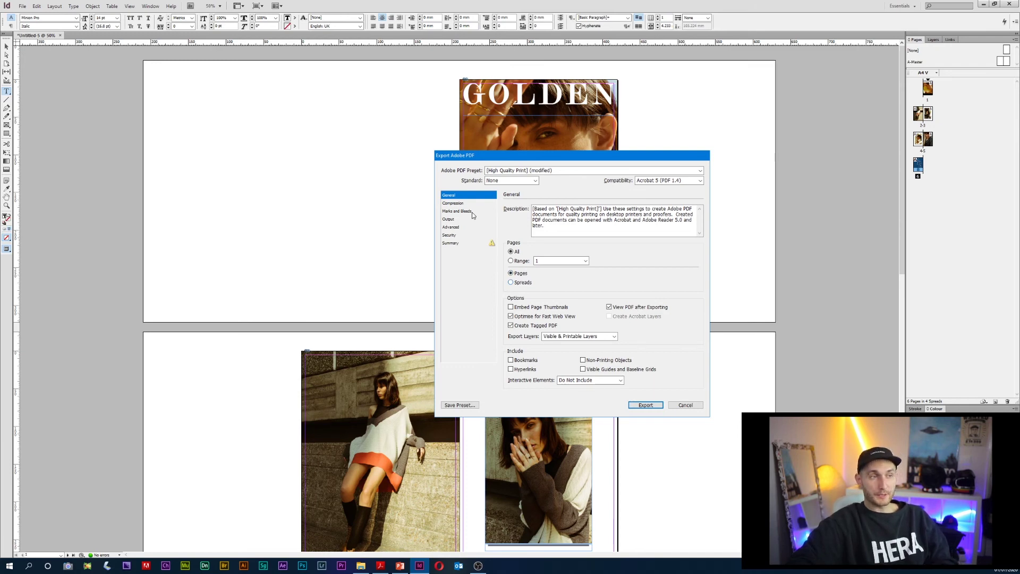
{"action": "left_click", "coordinate": [461, 204]}
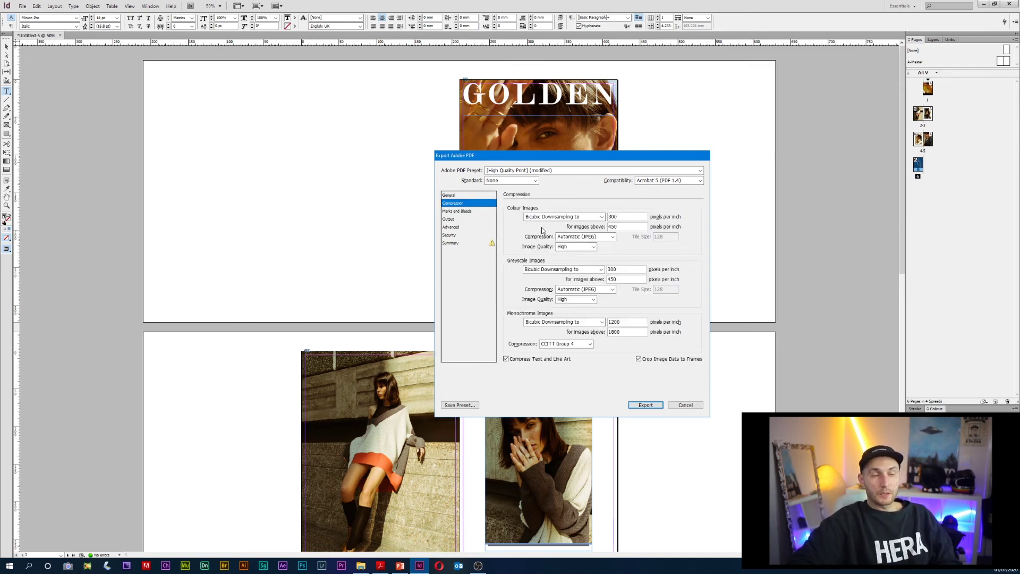
{"action": "left_click", "coordinate": [593, 247]}
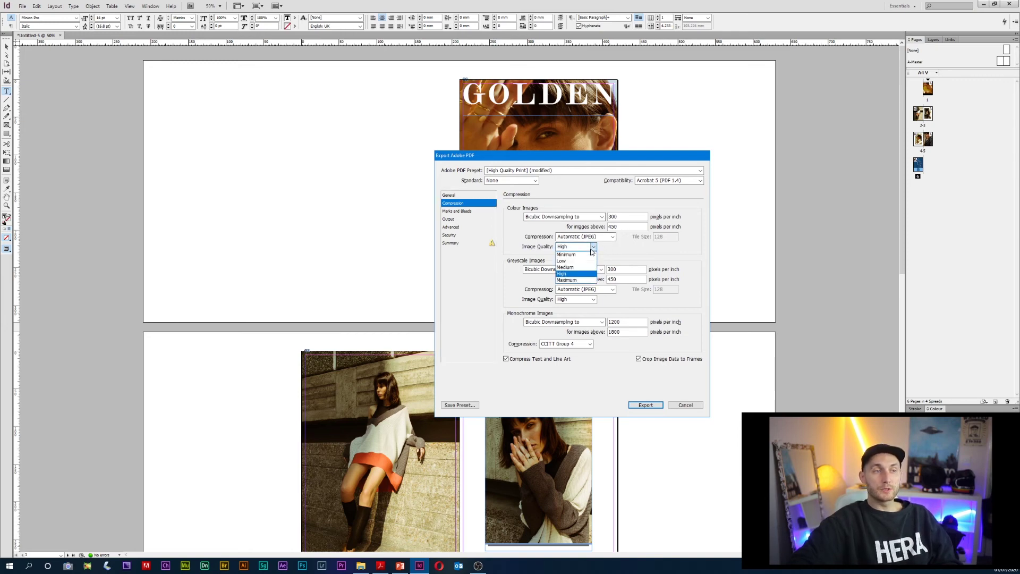
{"action": "left_click", "coordinate": [578, 274]}
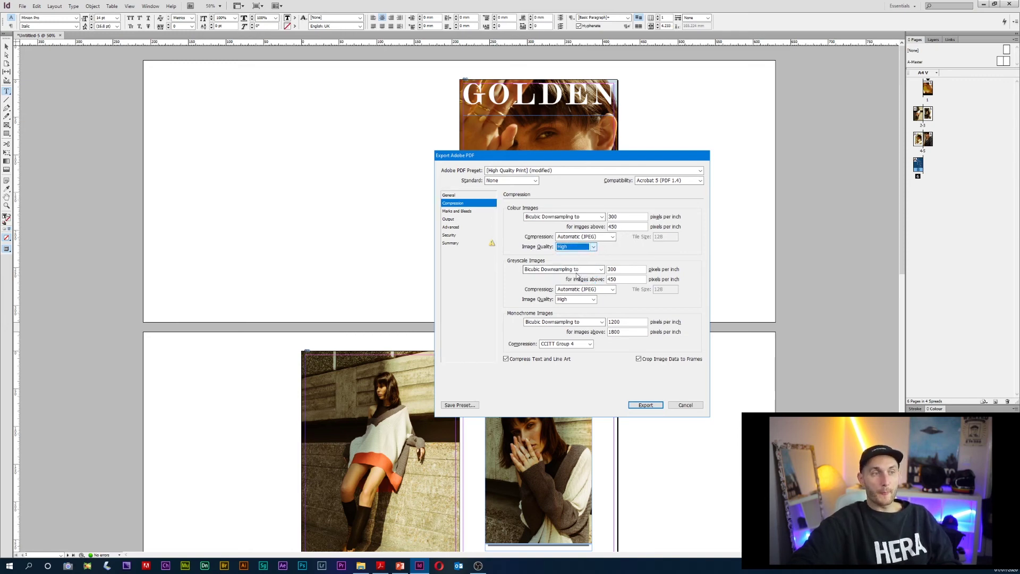
{"action": "left_click", "coordinate": [593, 247]}
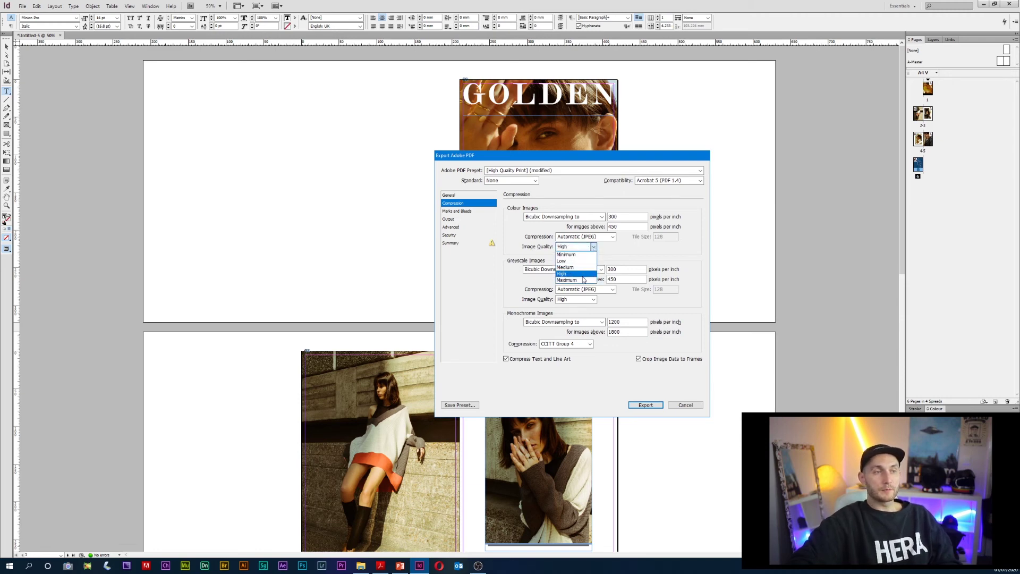
{"action": "left_click", "coordinate": [624, 257]}
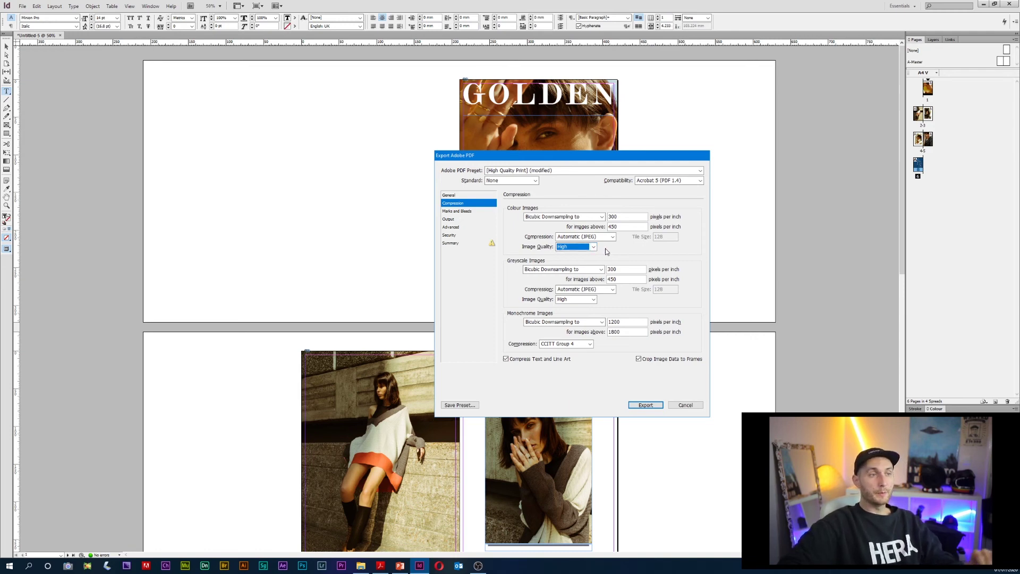
{"action": "left_click", "coordinate": [456, 195]}
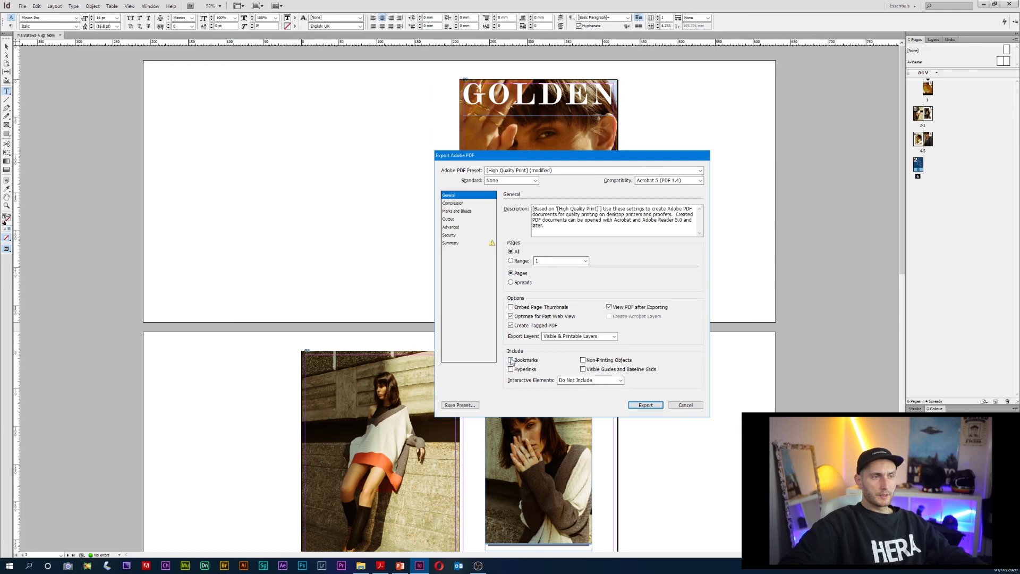
{"action": "left_click", "coordinate": [647, 405]}
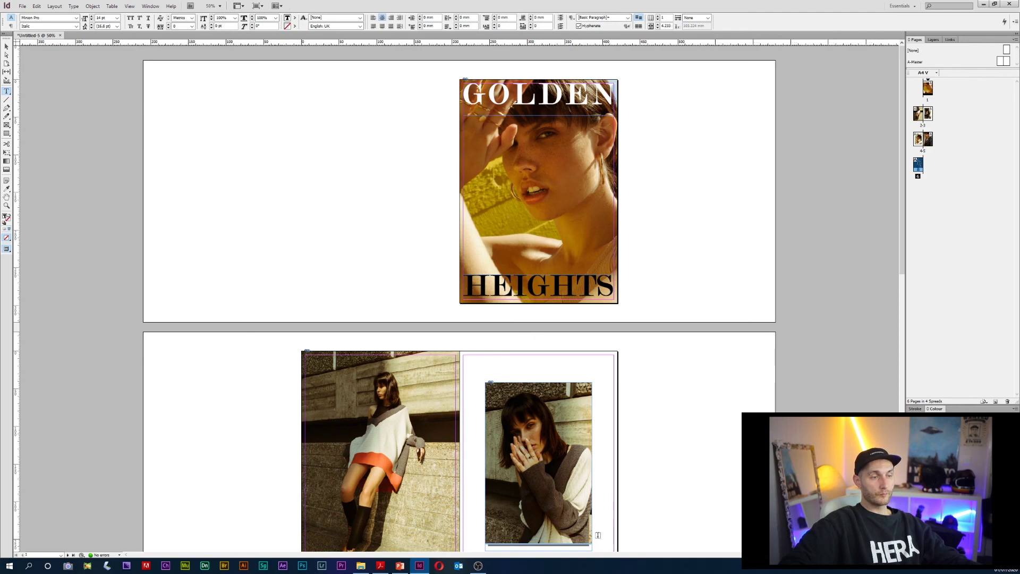
- Switch to Adobe Acrobat Reader and examine the whole cover page of the exported GOLDEN.pdf
{"action": "key", "text": "alt+Tab"}
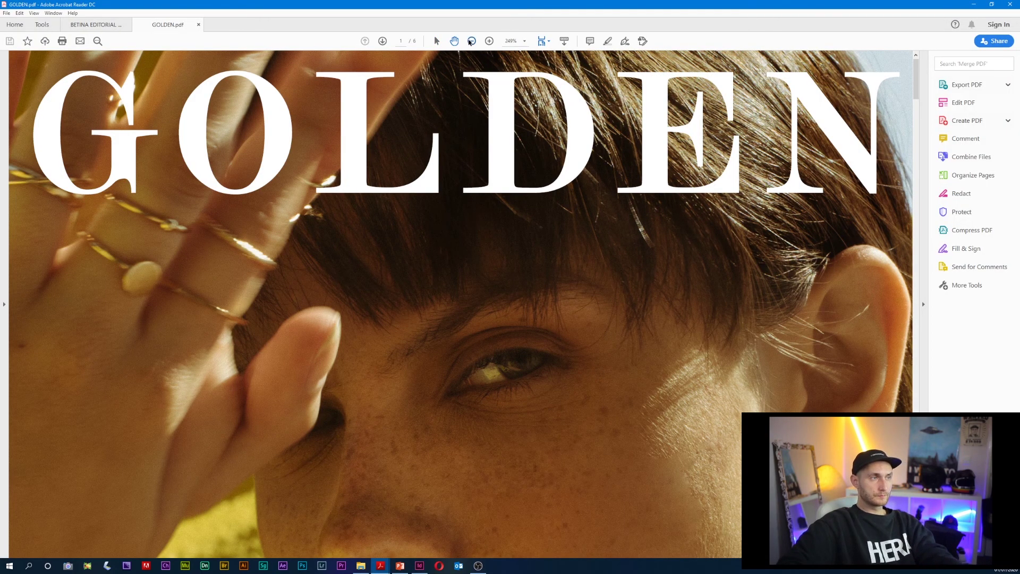
{"action": "left_click", "coordinate": [472, 41]}
{"action": "left_click", "coordinate": [472, 41]}
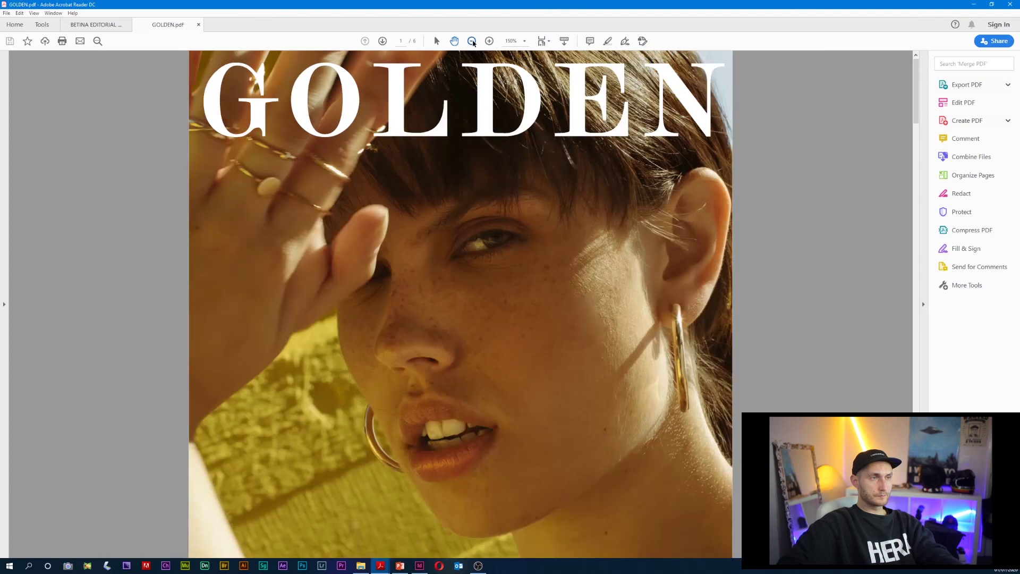
{"action": "left_click", "coordinate": [471, 41]}
{"action": "left_click", "coordinate": [472, 41]}
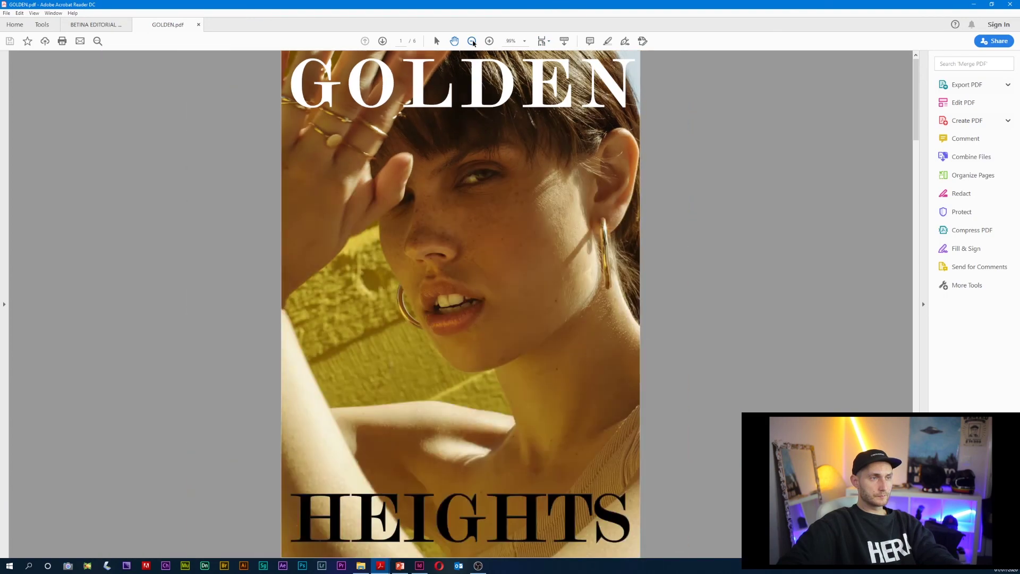
- Review the remaining pages of GOLDEN.pdf, checking the photos, wardrobe captions and the team credits on the last page
{"action": "scroll", "coordinate": [552, 216], "scroll_direction": "down", "scroll_amount": 1}
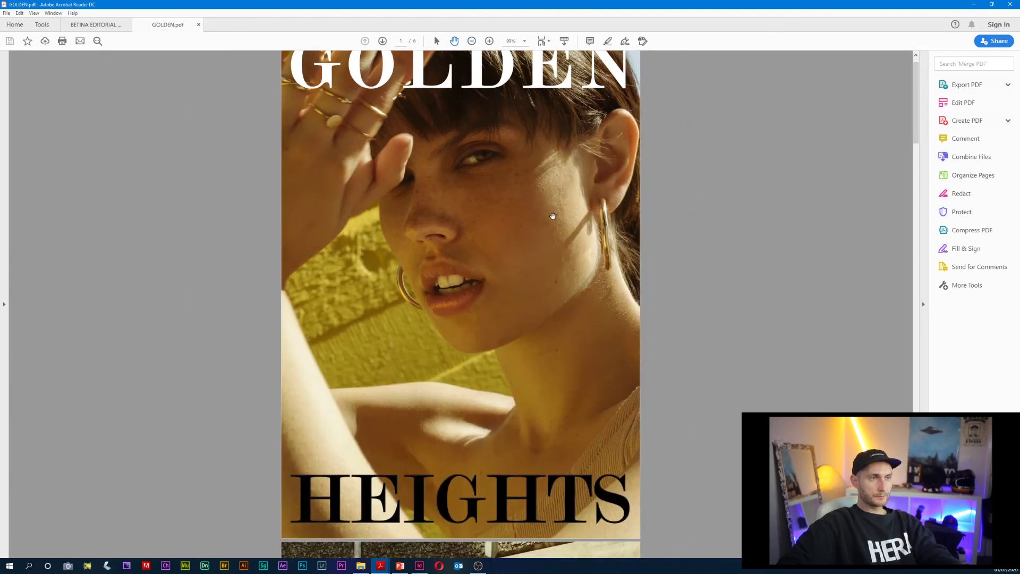
{"action": "scroll", "coordinate": [552, 216], "scroll_direction": "down", "scroll_amount": 8}
{"action": "scroll", "coordinate": [552, 223], "scroll_direction": "down", "scroll_amount": 14}
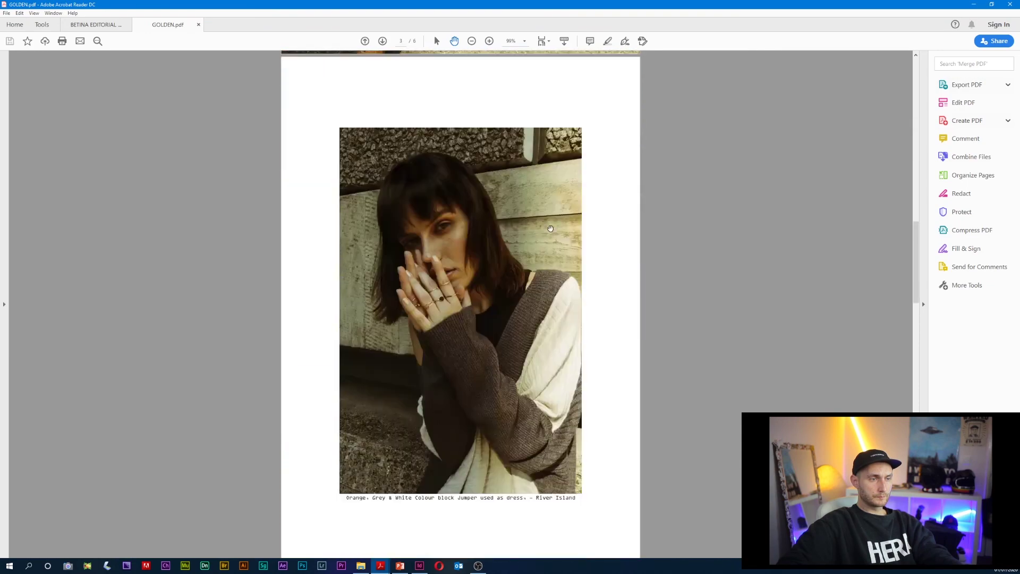
{"action": "scroll", "coordinate": [550, 229], "scroll_direction": "down", "scroll_amount": 2}
{"action": "scroll", "coordinate": [551, 228], "scroll_direction": "down", "scroll_amount": 2}
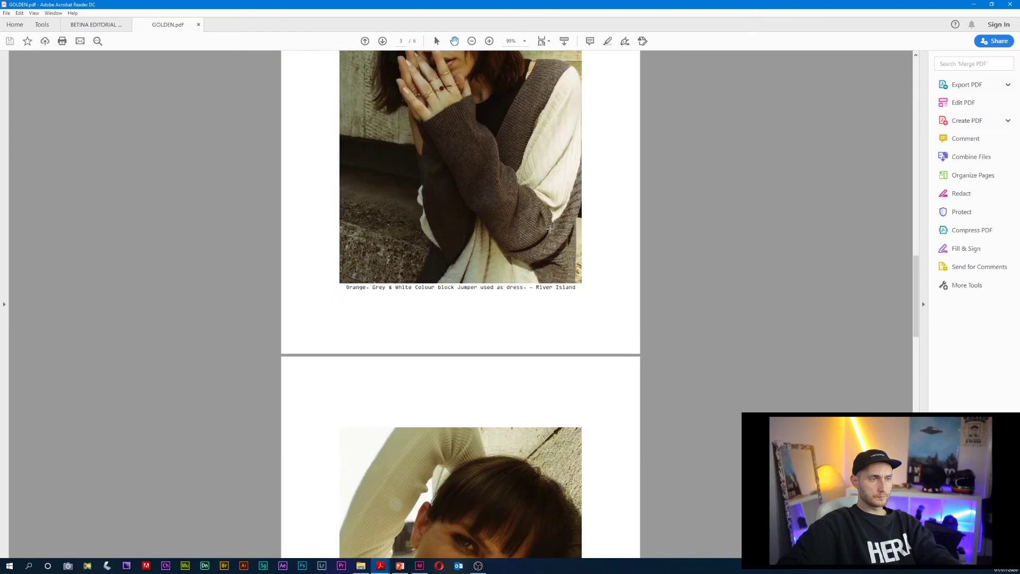
{"action": "scroll", "coordinate": [550, 228], "scroll_direction": "down", "scroll_amount": 6}
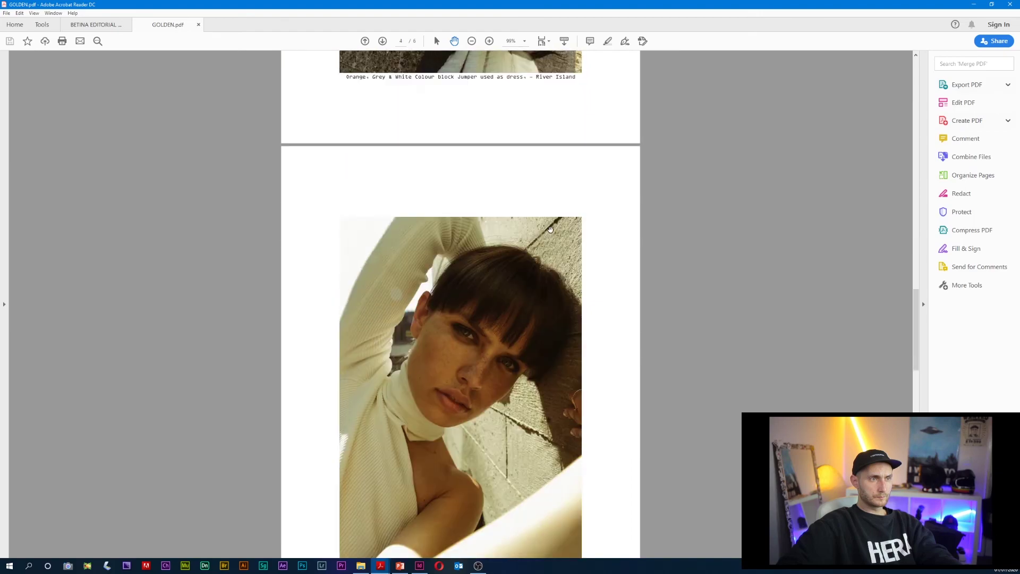
{"action": "scroll", "coordinate": [551, 230], "scroll_direction": "down", "scroll_amount": 6}
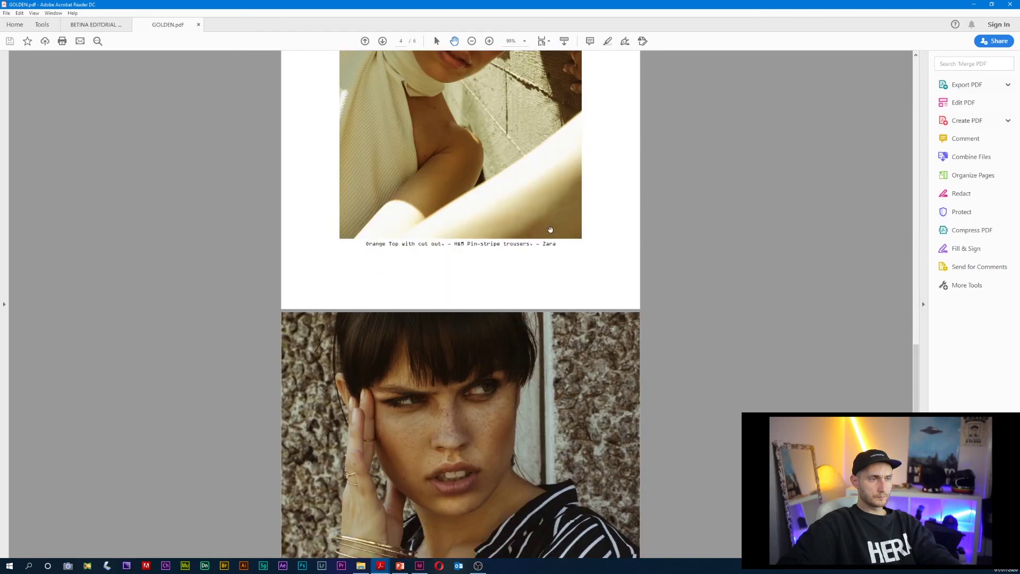
{"action": "scroll", "coordinate": [531, 222], "scroll_direction": "up", "scroll_amount": 2}
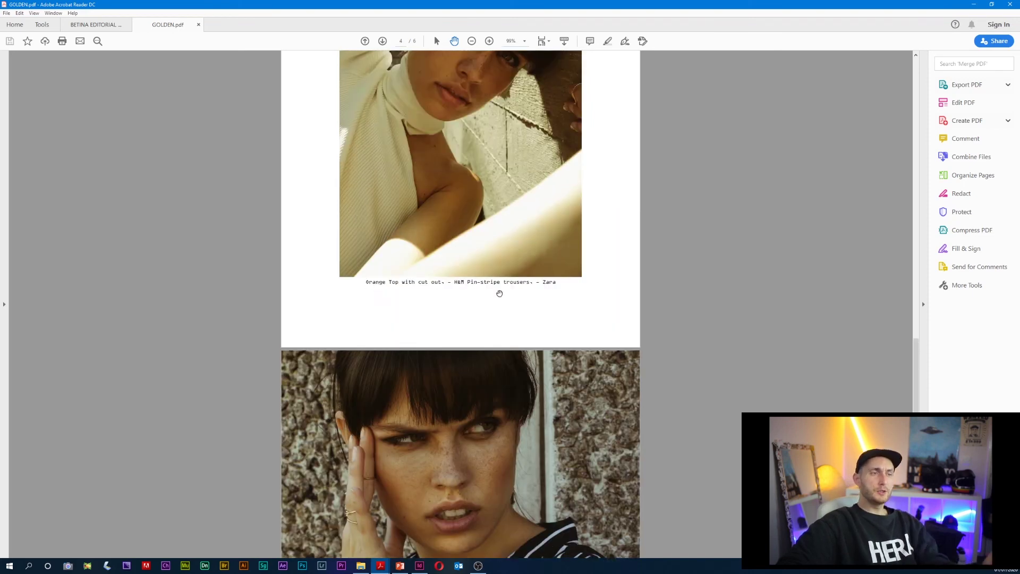
{"action": "scroll", "coordinate": [531, 214], "scroll_direction": "up", "scroll_amount": 1}
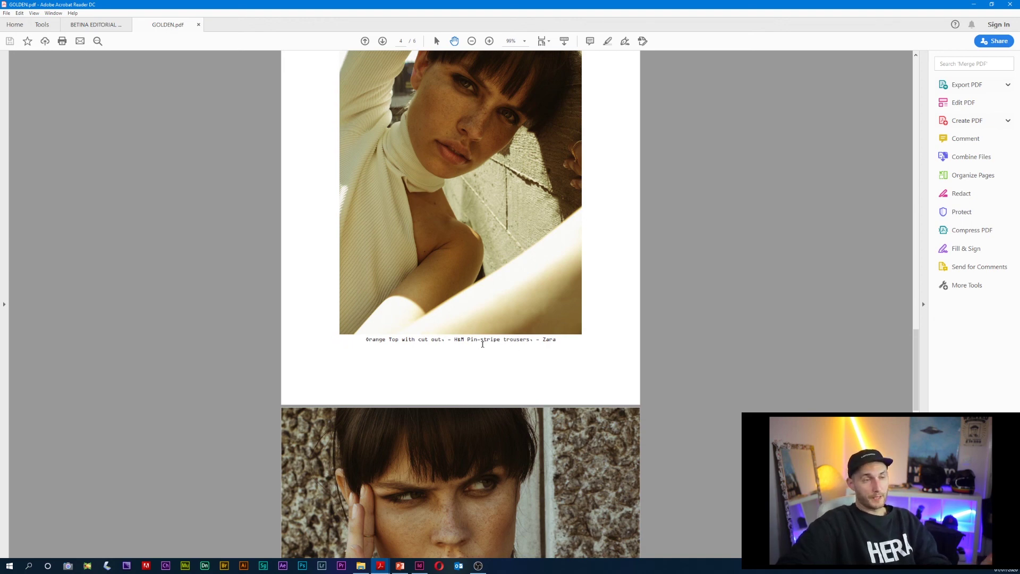
{"action": "scroll", "coordinate": [483, 344], "scroll_direction": "down", "scroll_amount": 5}
{"action": "scroll", "coordinate": [488, 342], "scroll_direction": "down", "scroll_amount": 18}
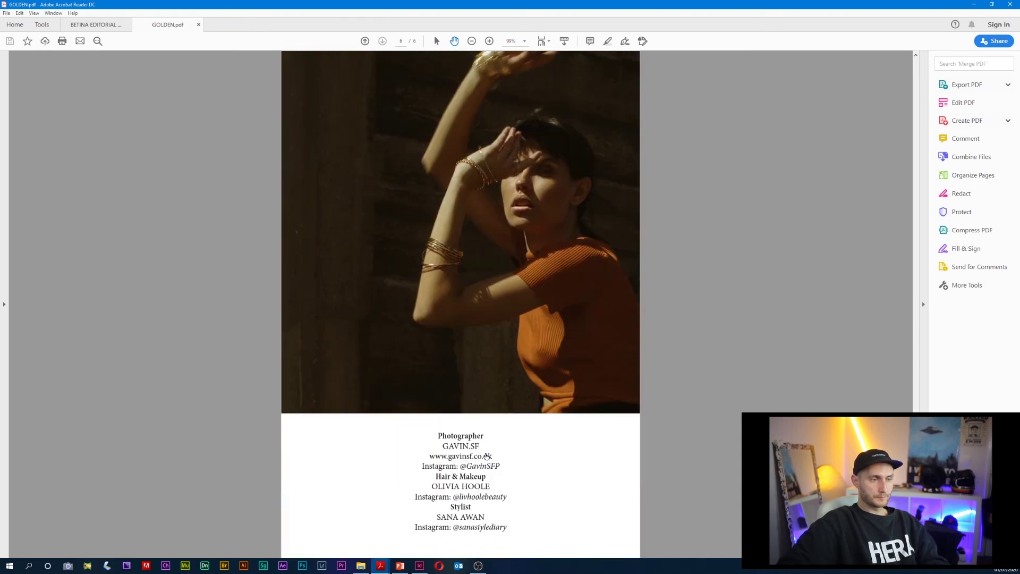
- Close GOLDEN.pdf in Acrobat Reader and switch back to the magazine layout in InDesign
{"action": "scroll", "coordinate": [488, 437], "scroll_direction": "up", "scroll_amount": 10}
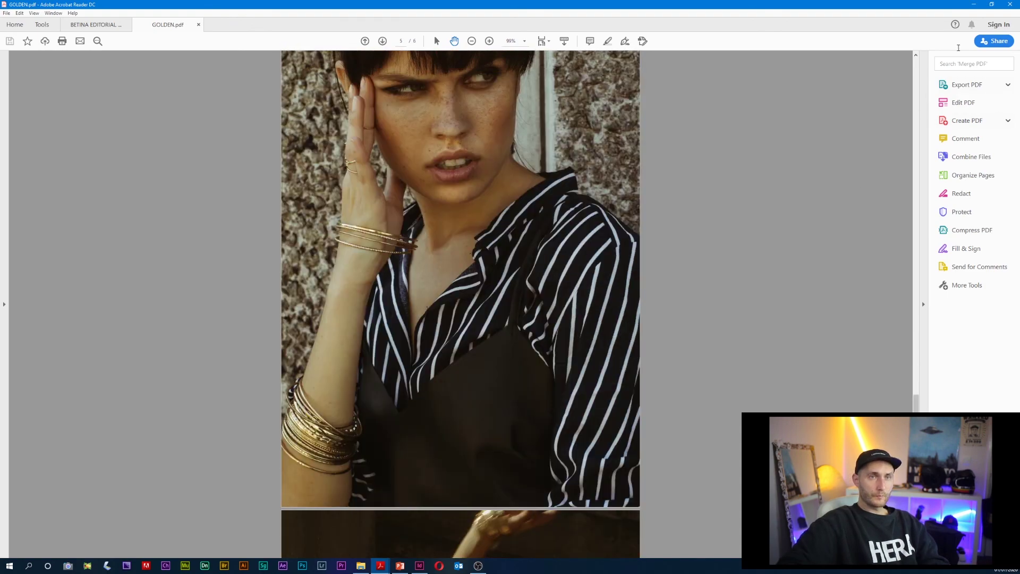
{"action": "key", "text": "ctrl+w"}
{"action": "left_click", "coordinate": [513, 299]}
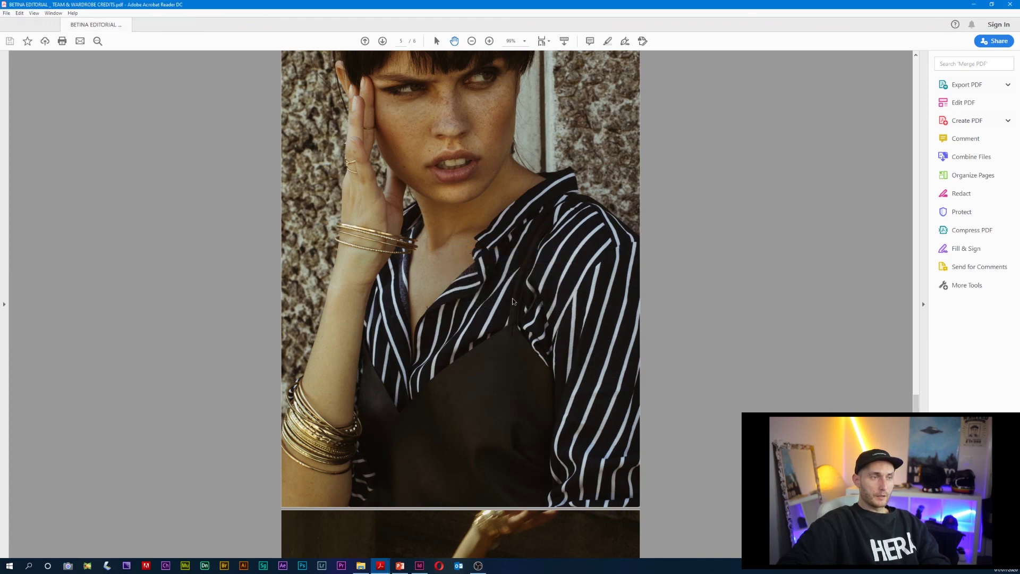
{"action": "key", "text": "alt+Tab"}
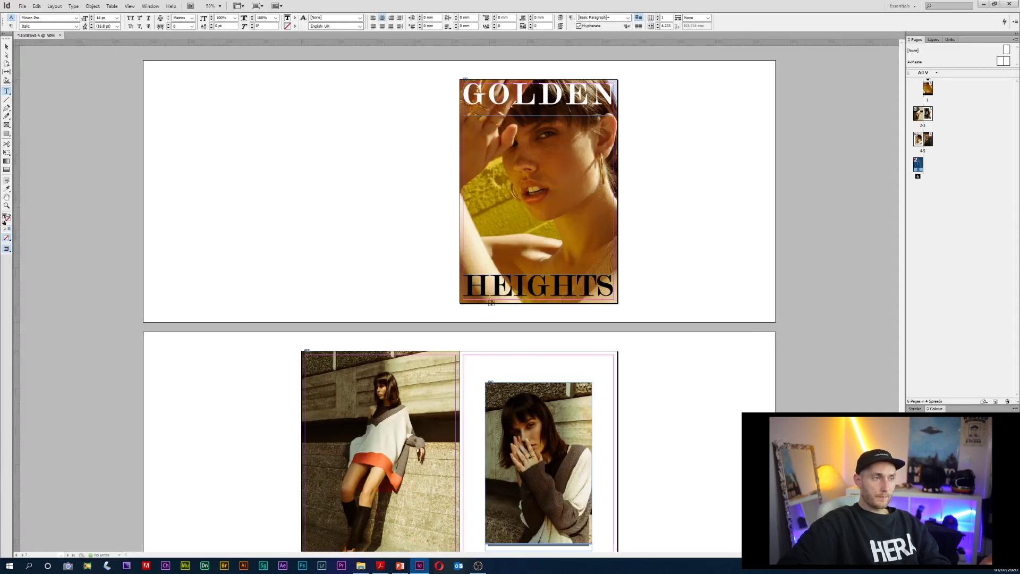
- Export the document again as GOLDEN.pdf, replacing the existing file, with all pages output as spreads instead of single pages
{"action": "left_click", "coordinate": [23, 6]}
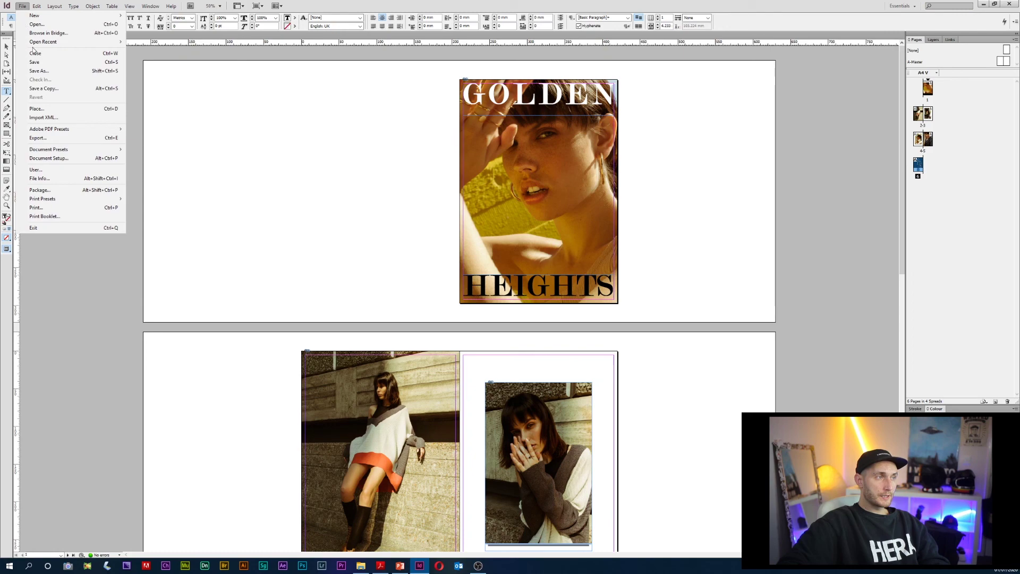
{"action": "left_click", "coordinate": [43, 137]}
{"action": "left_click", "coordinate": [735, 390]}
{"action": "left_click", "coordinate": [533, 286]}
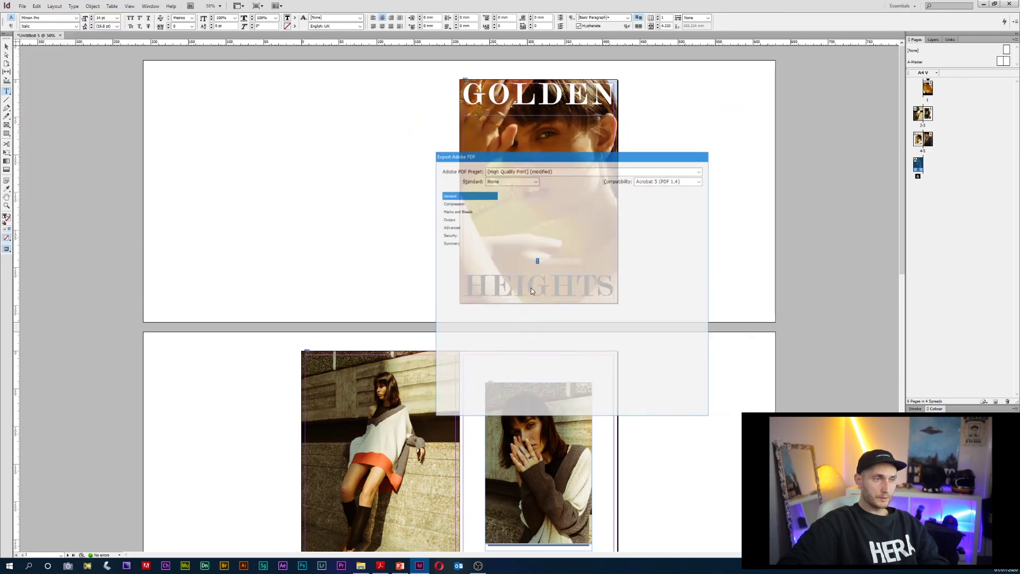
{"action": "left_click", "coordinate": [519, 283]}
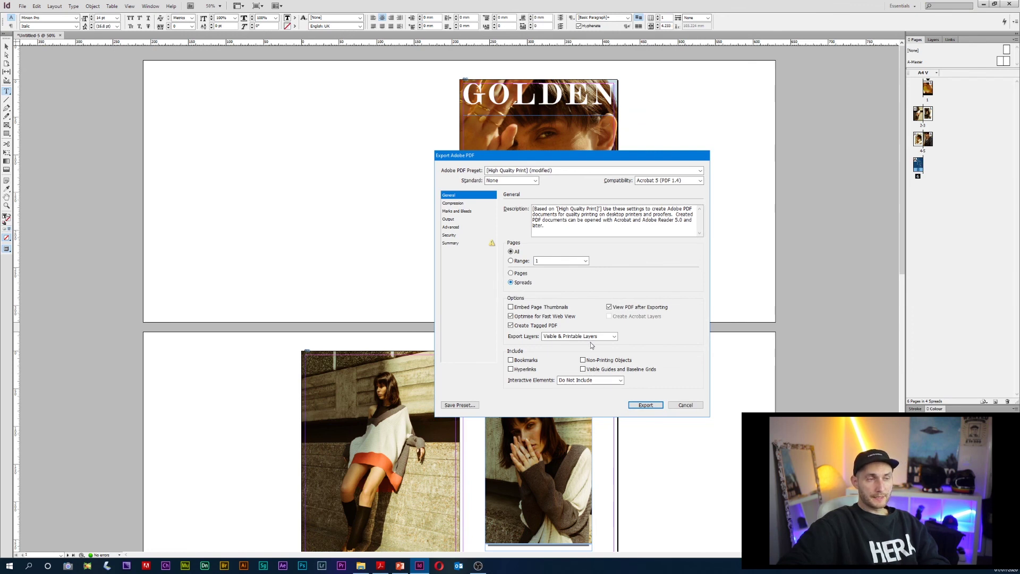
{"action": "left_click", "coordinate": [645, 405]}
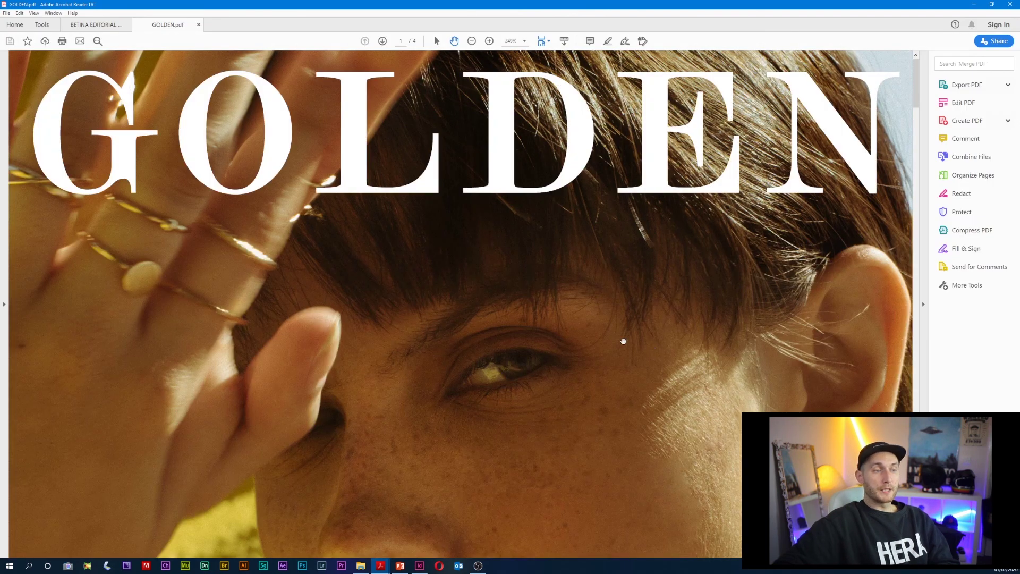
- Examine the whole cover page of the newly exported GOLDEN.pdf in Acrobat Reader
{"action": "scroll", "coordinate": [620, 349], "scroll_direction": "down", "scroll_amount": 1}
{"action": "key", "text": "alt"}
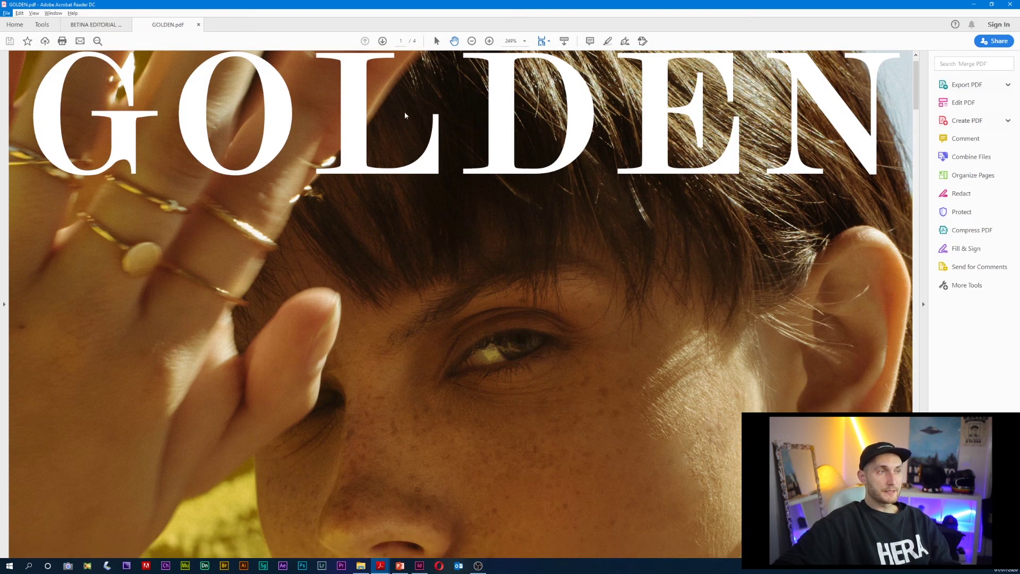
{"action": "left_click", "coordinate": [473, 41]}
{"action": "left_click", "coordinate": [472, 41]}
{"action": "left_click", "coordinate": [473, 41]}
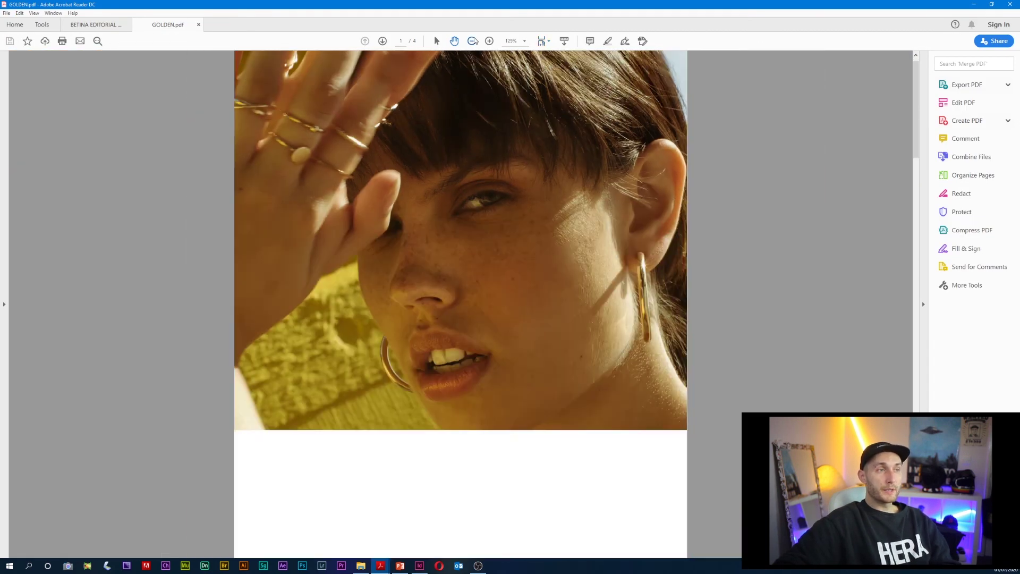
{"action": "left_click", "coordinate": [473, 41]}
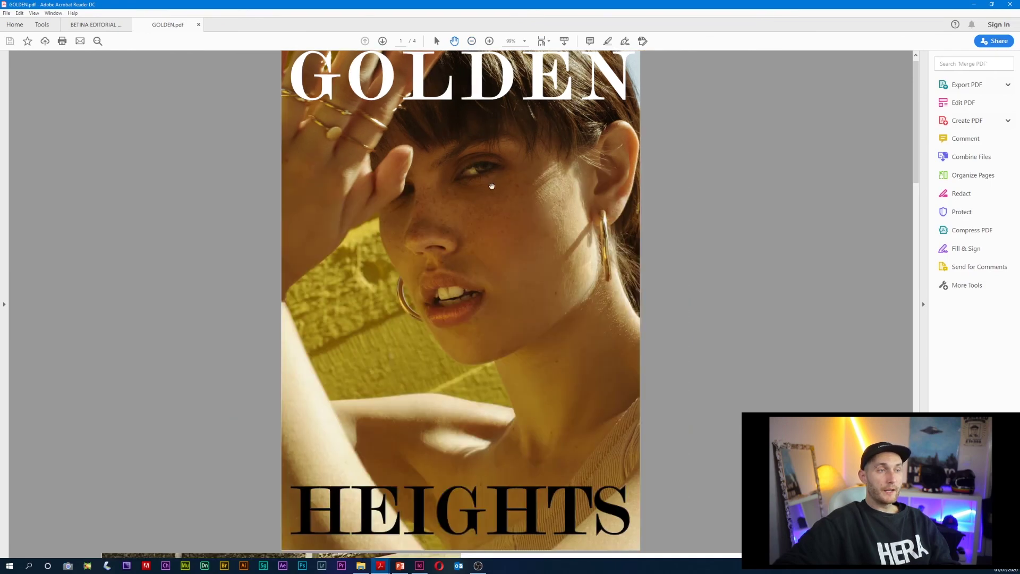
- Review the two-page spreads and captions of GOLDEN.pdf, go back to its cover, and return to the spreads in the InDesign layout
{"action": "scroll", "coordinate": [492, 186], "scroll_direction": "down", "scroll_amount": 3}
{"action": "scroll", "coordinate": [492, 186], "scroll_direction": "down", "scroll_amount": 5}
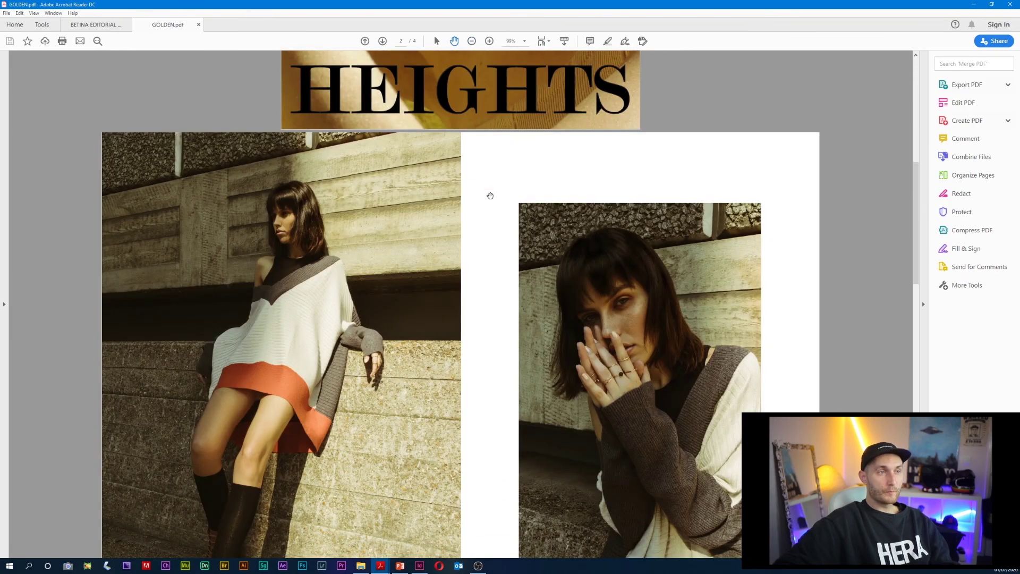
{"action": "scroll", "coordinate": [490, 195], "scroll_direction": "down", "scroll_amount": 1}
{"action": "scroll", "coordinate": [490, 195], "scroll_direction": "down", "scroll_amount": 6}
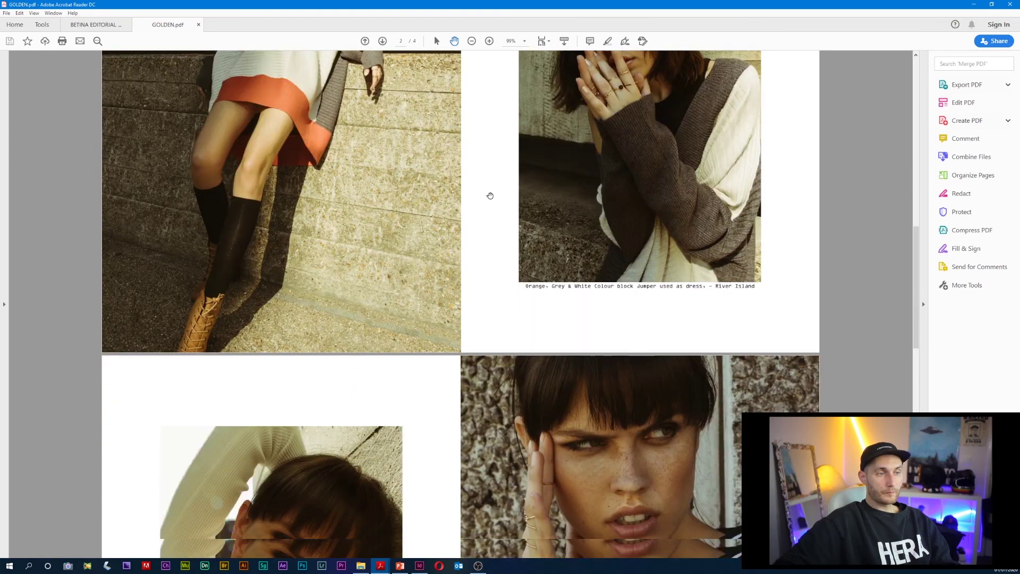
{"action": "scroll", "coordinate": [491, 195], "scroll_direction": "down", "scroll_amount": 6}
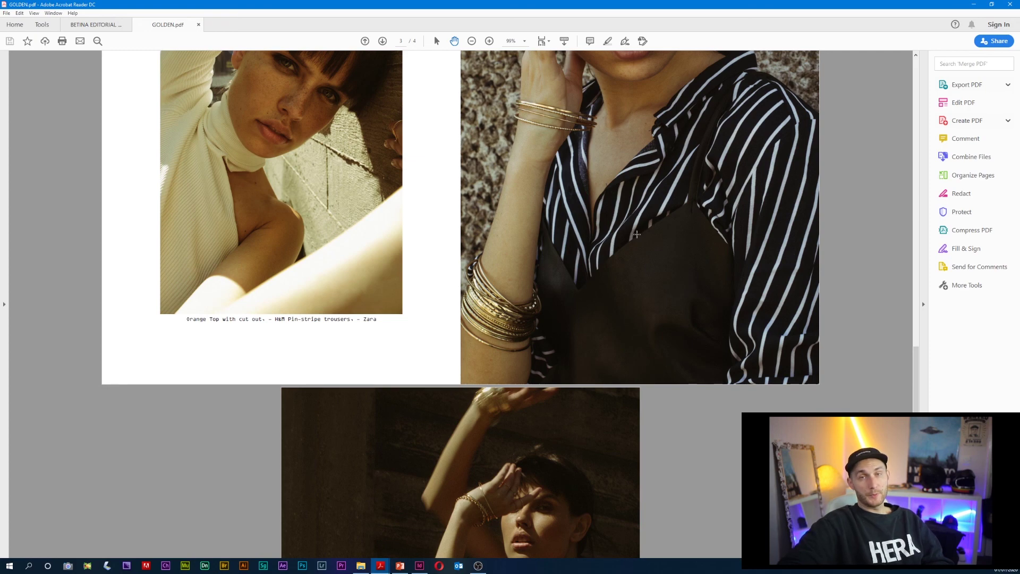
{"action": "scroll", "coordinate": [636, 234], "scroll_direction": "up", "scroll_amount": 5}
{"action": "scroll", "coordinate": [641, 232], "scroll_direction": "up", "scroll_amount": 6}
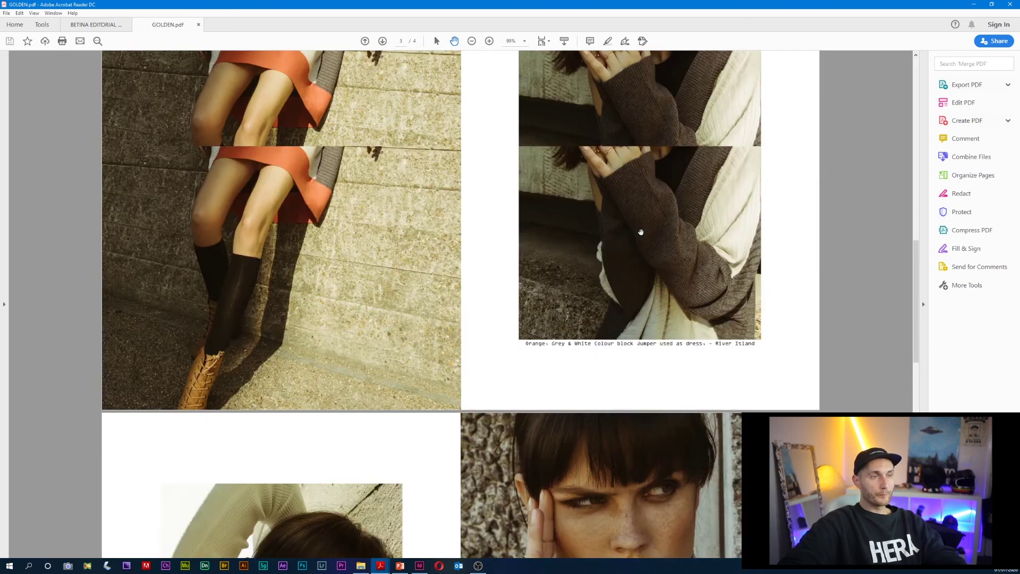
{"action": "scroll", "coordinate": [566, 295], "scroll_direction": "up", "scroll_amount": 15}
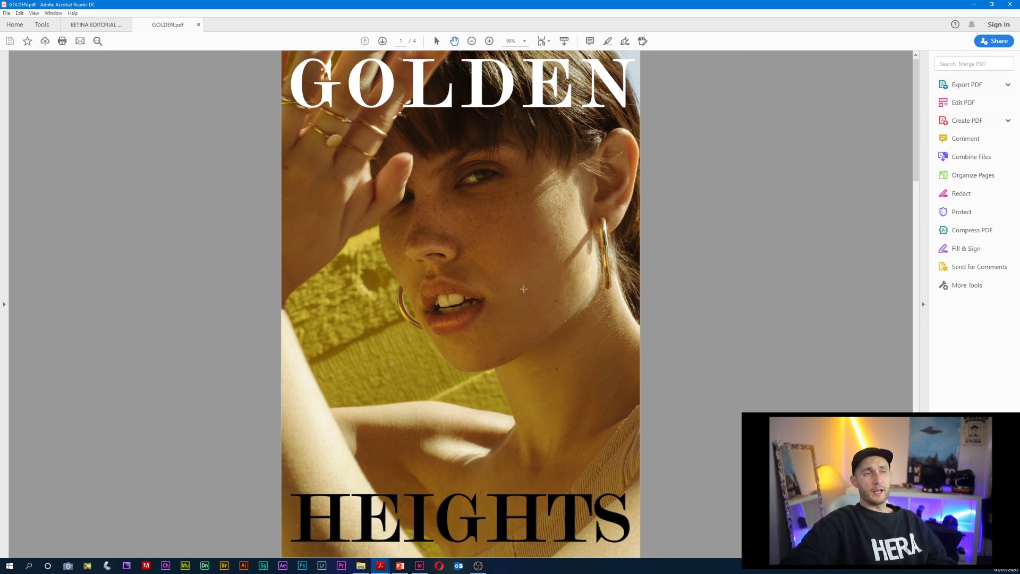
{"action": "left_click", "coordinate": [974, 5]}
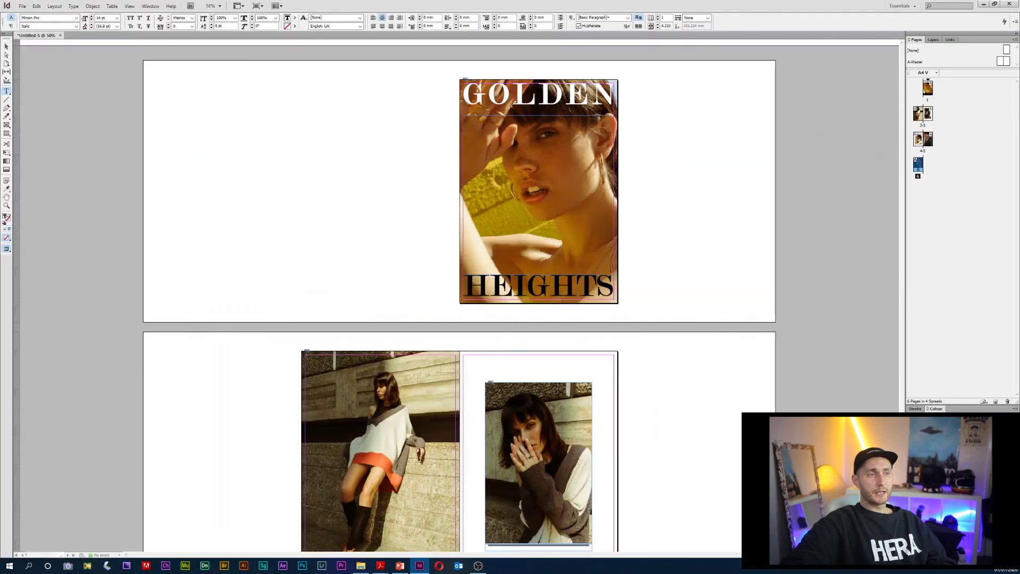
{"action": "scroll", "coordinate": [483, 323], "scroll_direction": "down", "scroll_amount": 3}
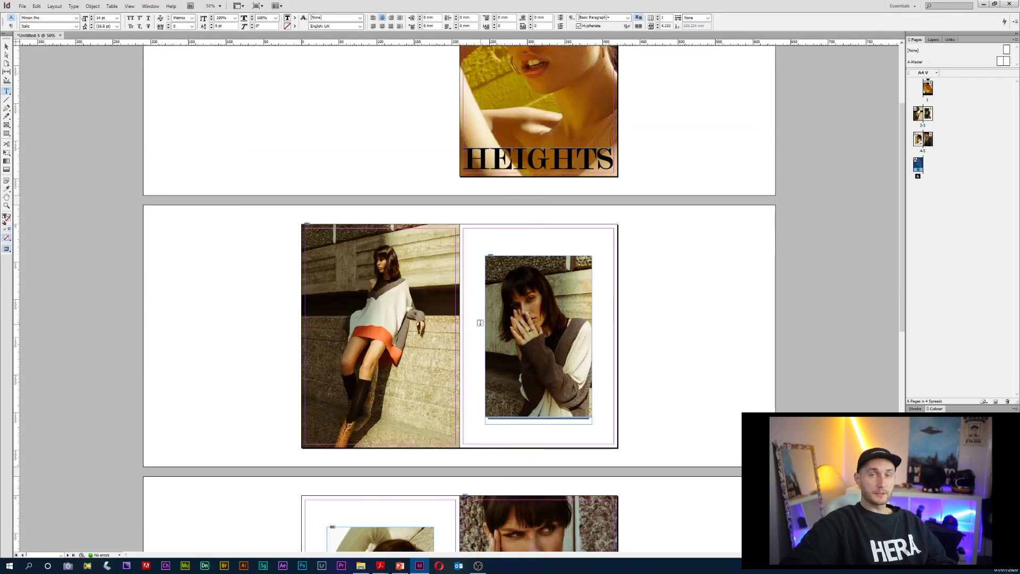